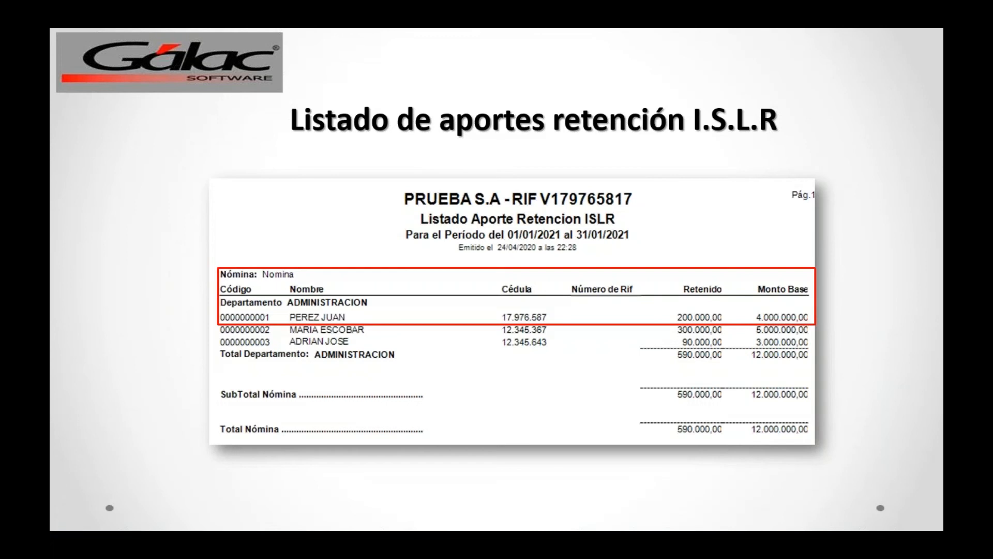
{"action": "left_click", "coordinate": [687, 440]}
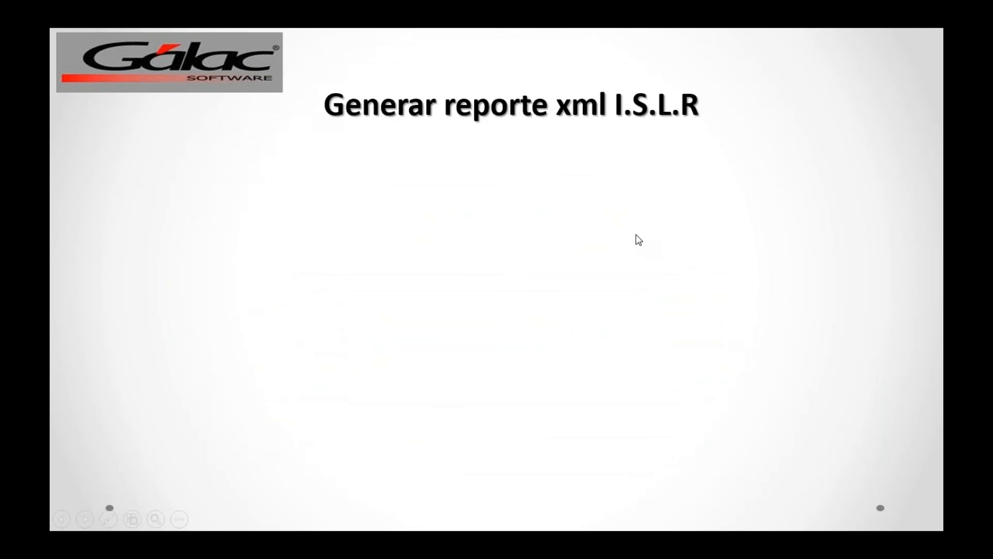
{"action": "left_click", "coordinate": [687, 10]}
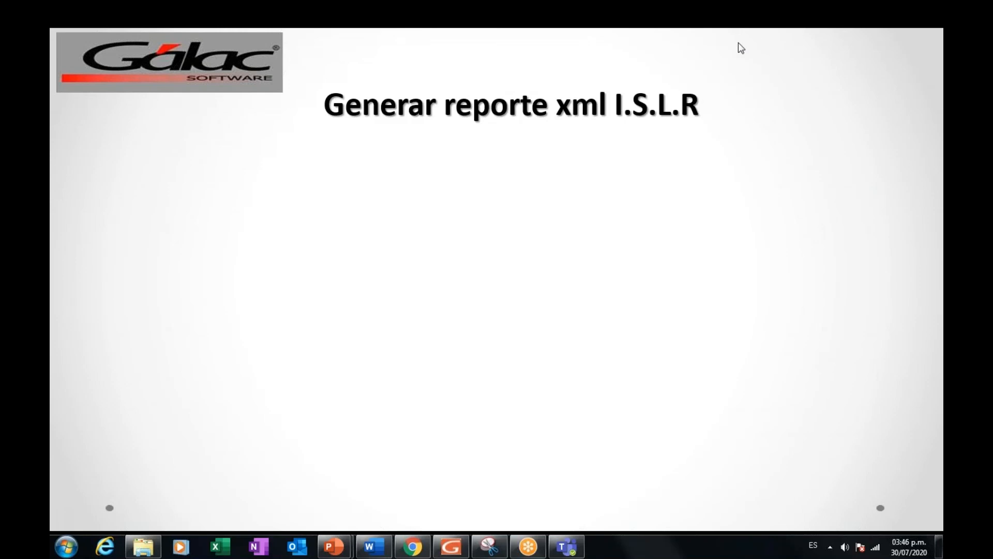
{"action": "left_click", "coordinate": [541, 253]}
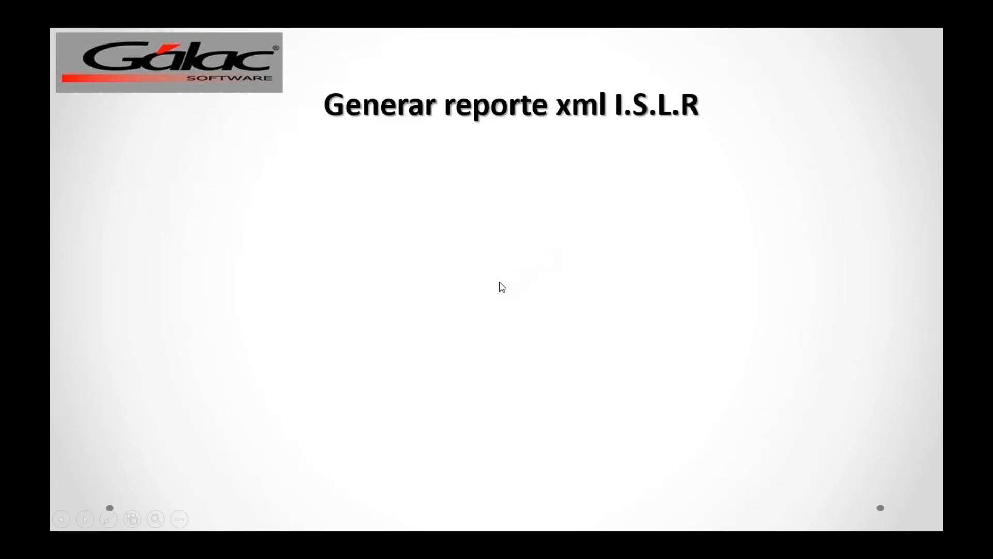
{"action": "key", "text": "Right"}
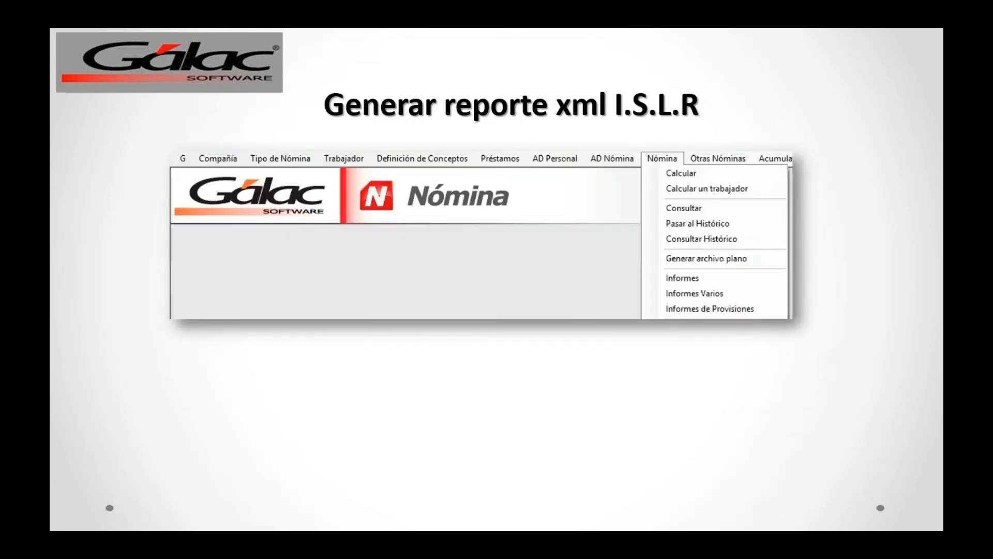
{"action": "key", "text": "Right"}
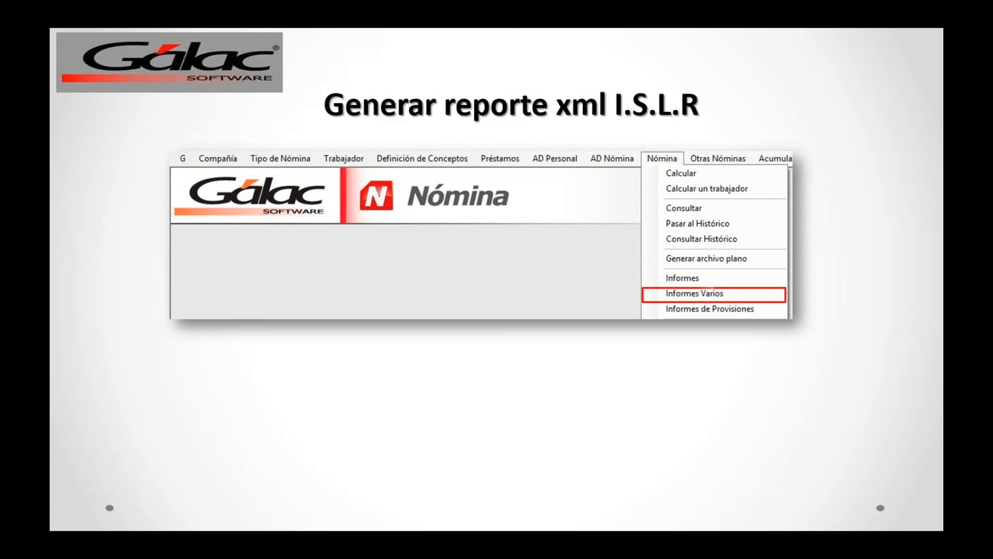
{"action": "key", "text": "Right"}
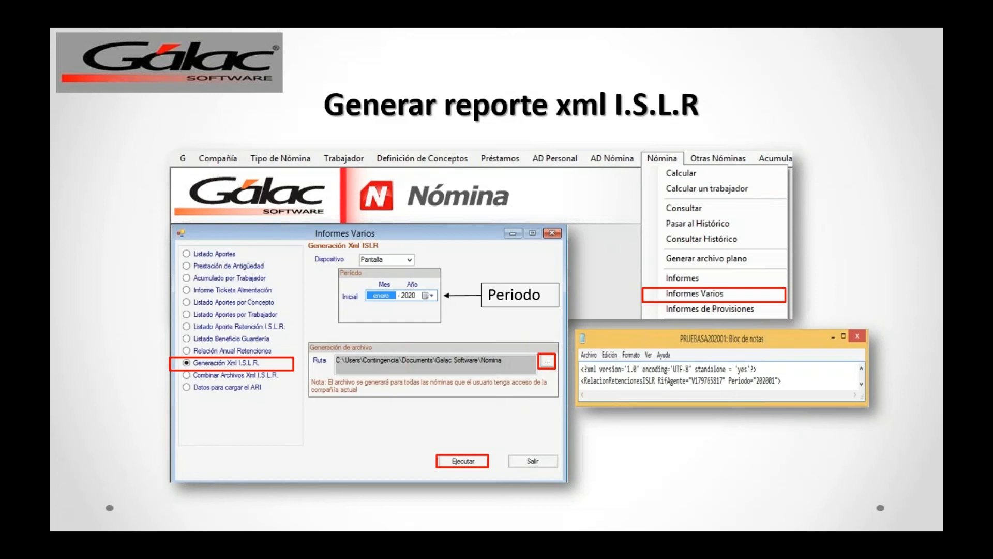
{"action": "left_click", "coordinate": [622, 446]}
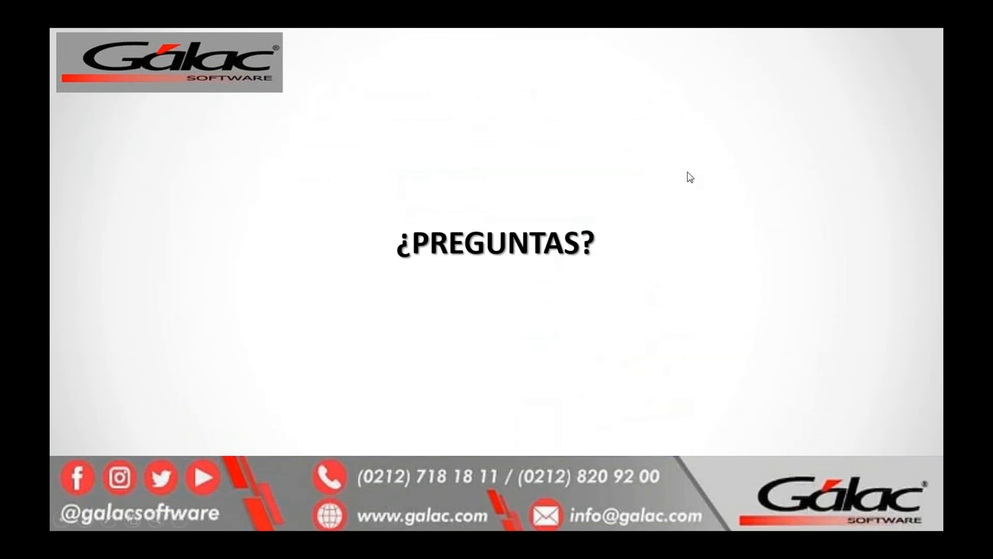
Step: Exit the slideshow and minimize the presentation to switch to Nómina Gálac
{"action": "left_click", "coordinate": [688, 32]}
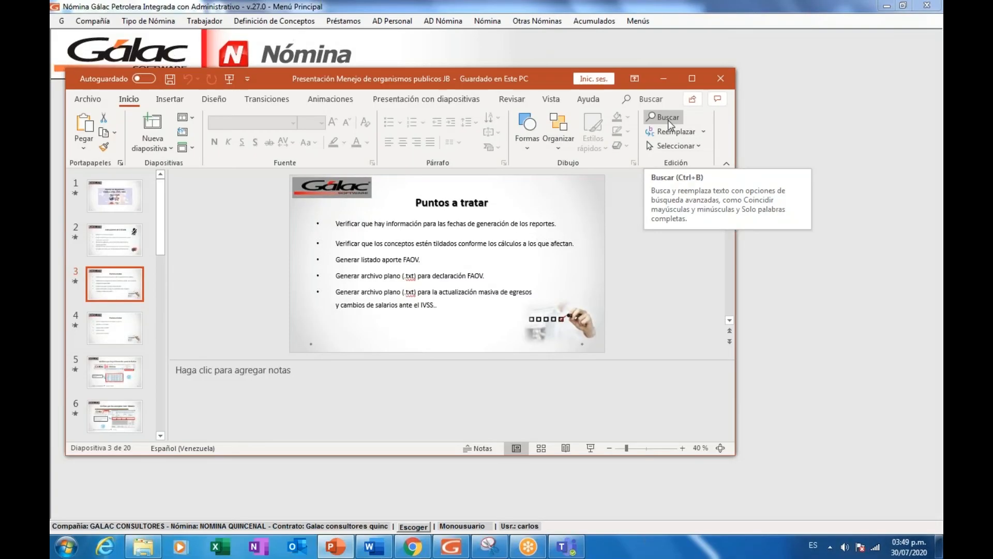
{"action": "left_click", "coordinate": [667, 77]}
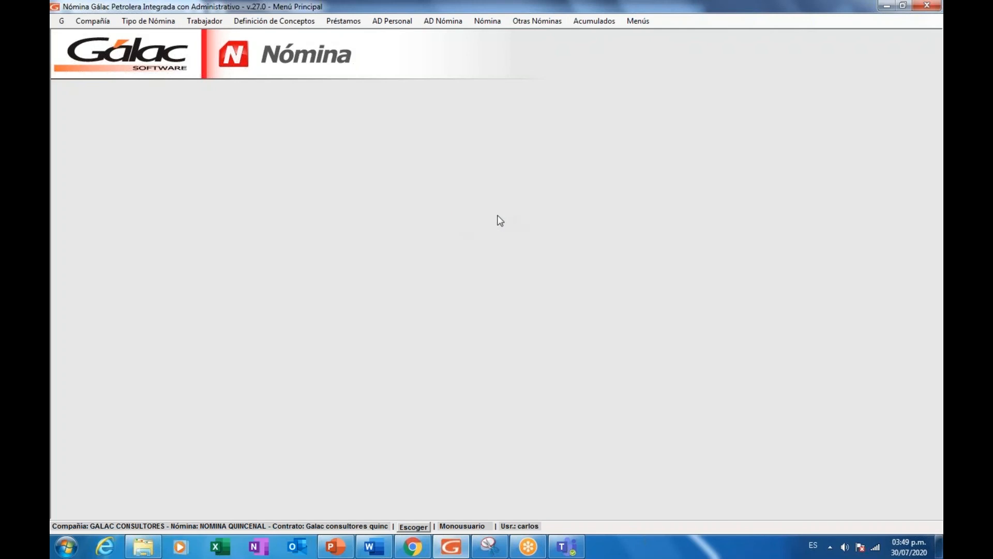
{"action": "left_click", "coordinate": [496, 23]}
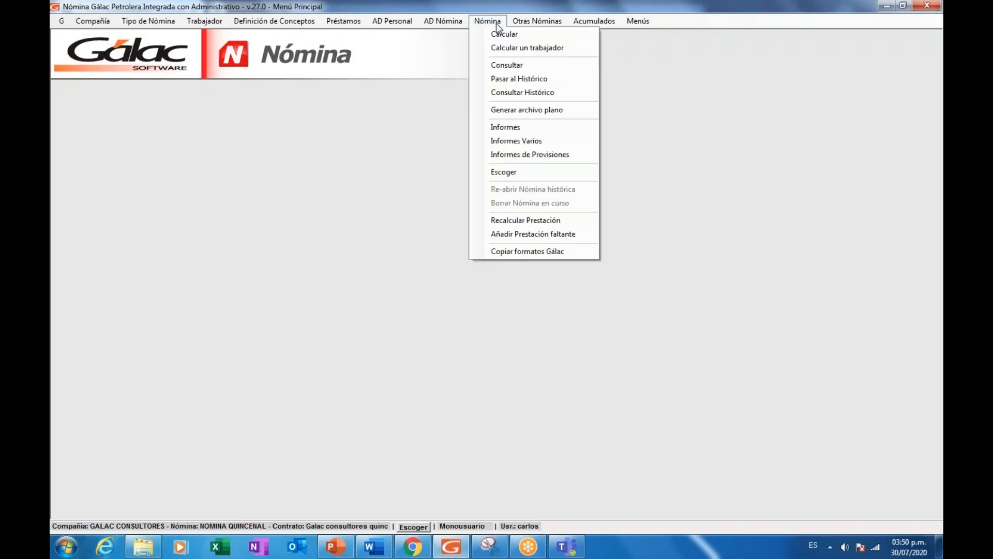
{"action": "left_click", "coordinate": [523, 93]}
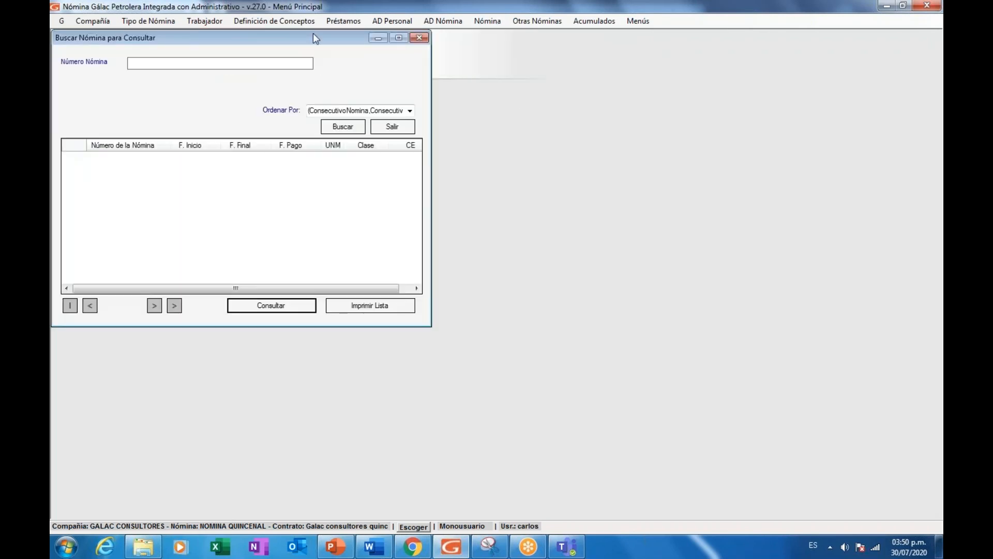
{"action": "left_click_drag", "start_coordinate": [319, 37], "coordinate": [509, 109]}
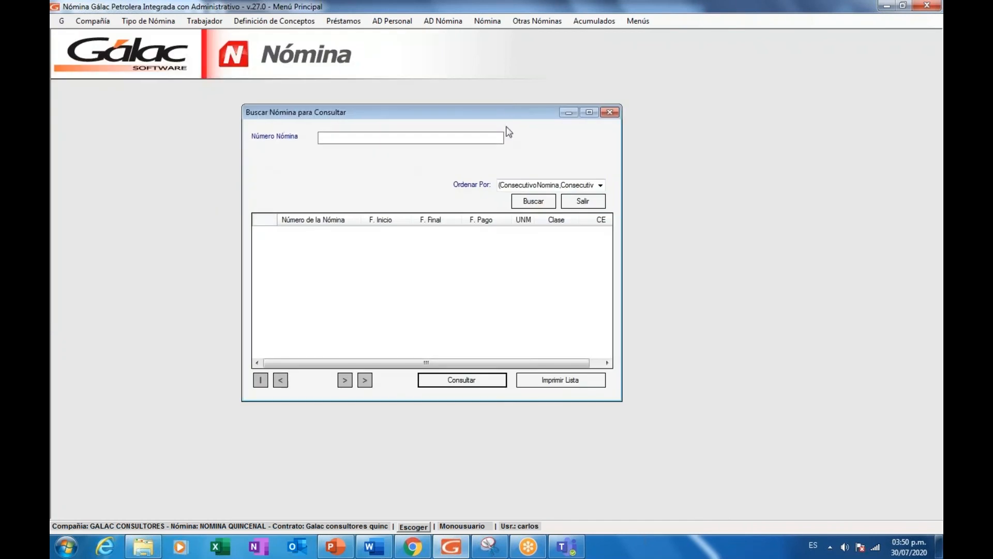
{"action": "left_click", "coordinate": [575, 201]}
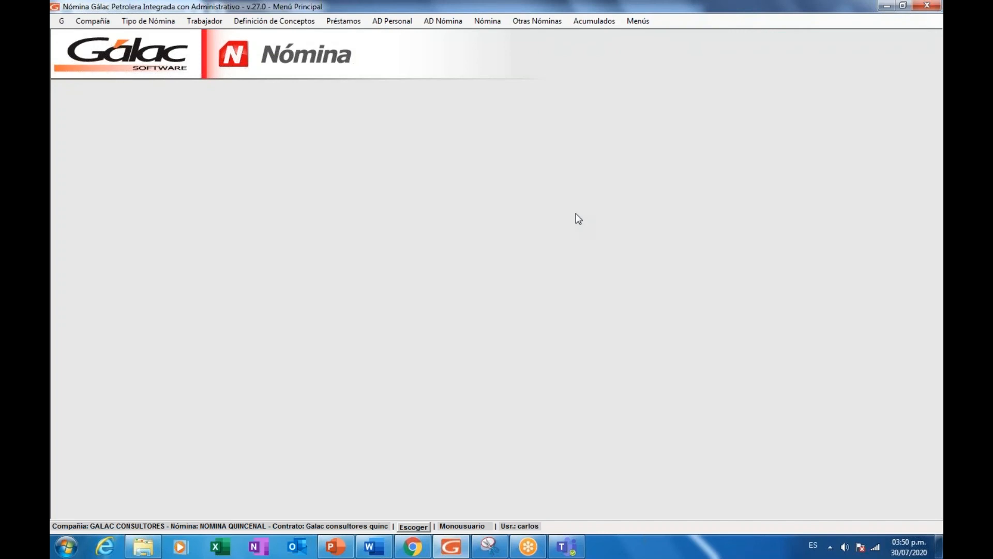
Step: Open the historical payroll lookup and list all payrolls without filtering by payroll number
{"action": "left_click", "coordinate": [492, 22]}
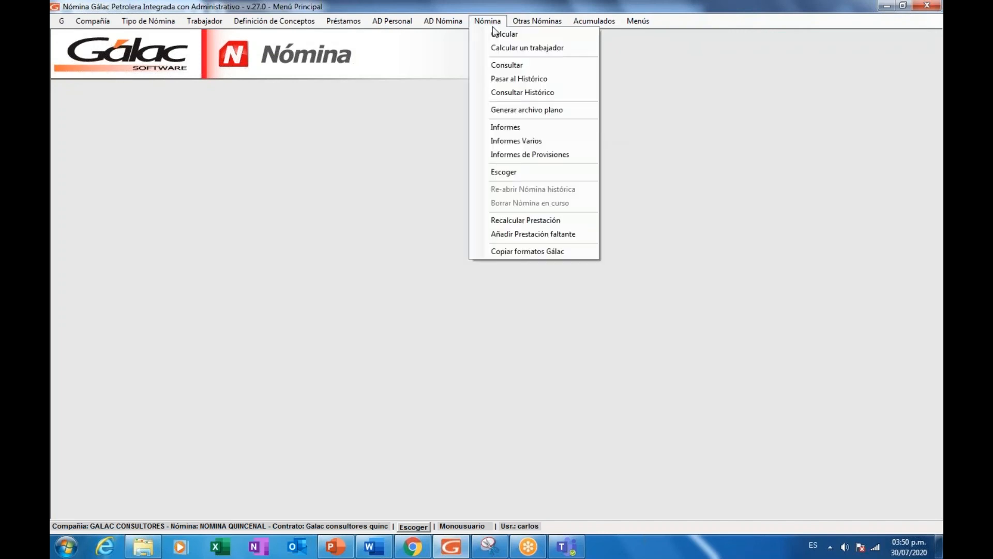
{"action": "left_click", "coordinate": [570, 95]}
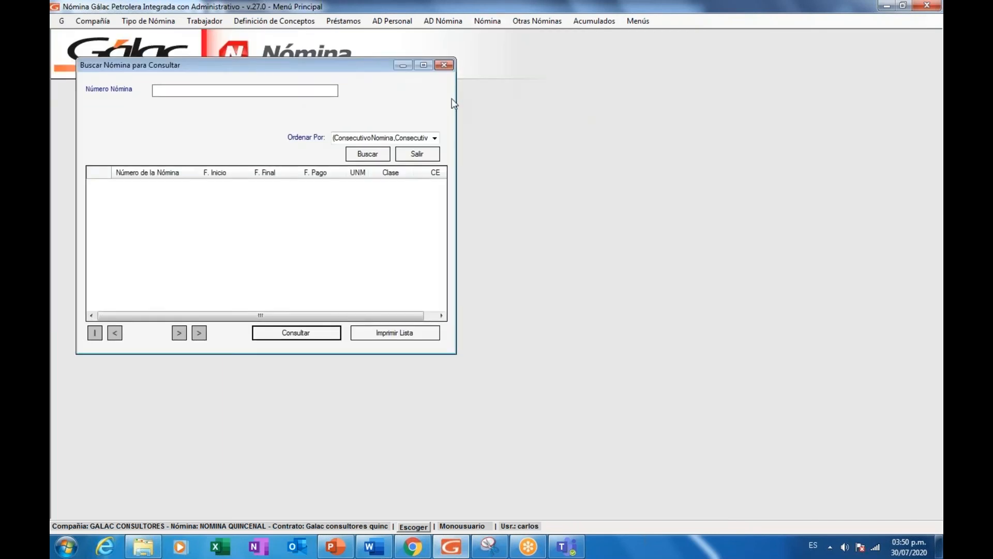
{"action": "left_click", "coordinate": [478, 186]}
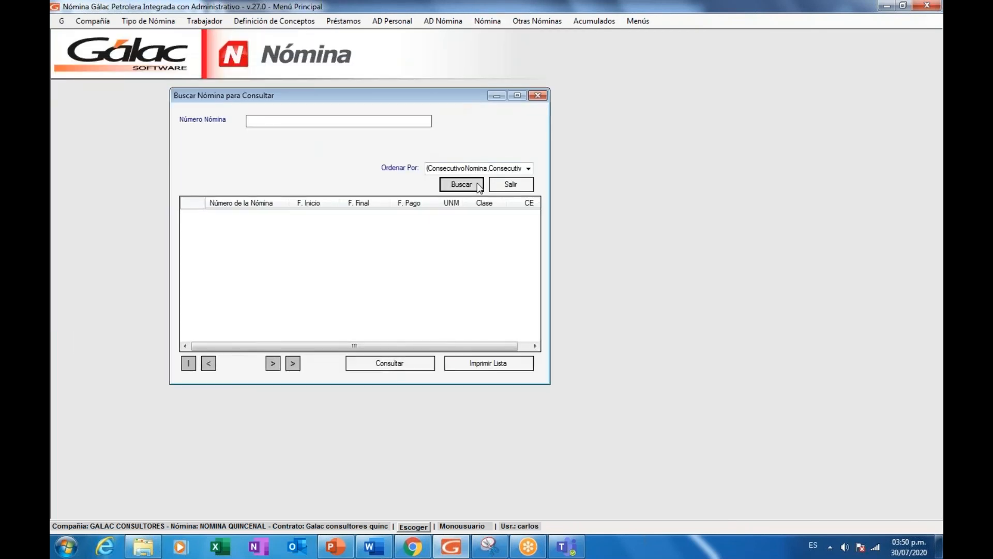
{"action": "left_click", "coordinate": [392, 249]}
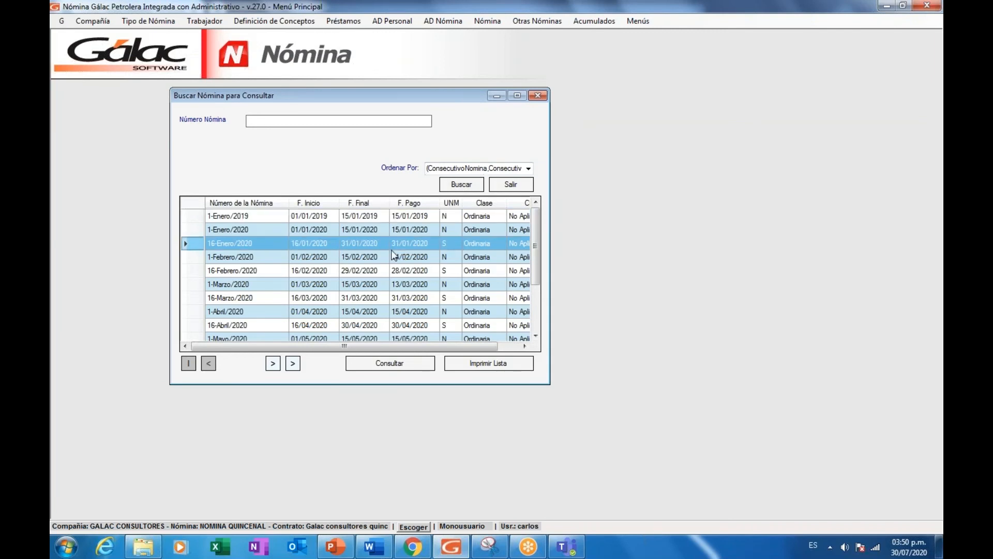
Step: Review the historical payroll periods and their payment dates across all result pages and close the lookup
{"action": "scroll", "coordinate": [394, 252], "scroll_direction": "down", "scroll_amount": 2}
{"action": "scroll", "coordinate": [352, 249], "scroll_direction": "up", "scroll_amount": 2}
{"action": "left_click", "coordinate": [278, 227]}
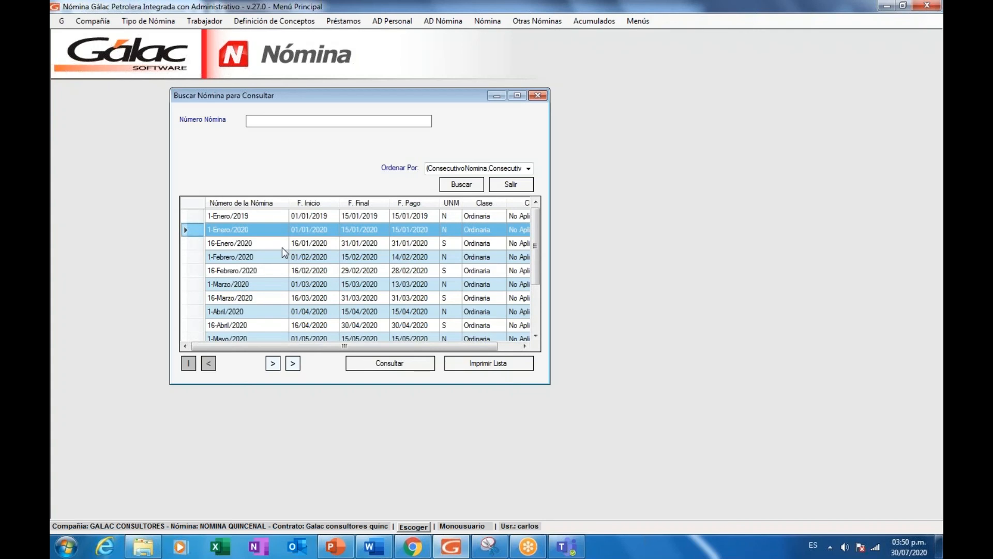
{"action": "scroll", "coordinate": [284, 252], "scroll_direction": "down", "scroll_amount": 1}
{"action": "scroll", "coordinate": [289, 273], "scroll_direction": "down", "scroll_amount": 1}
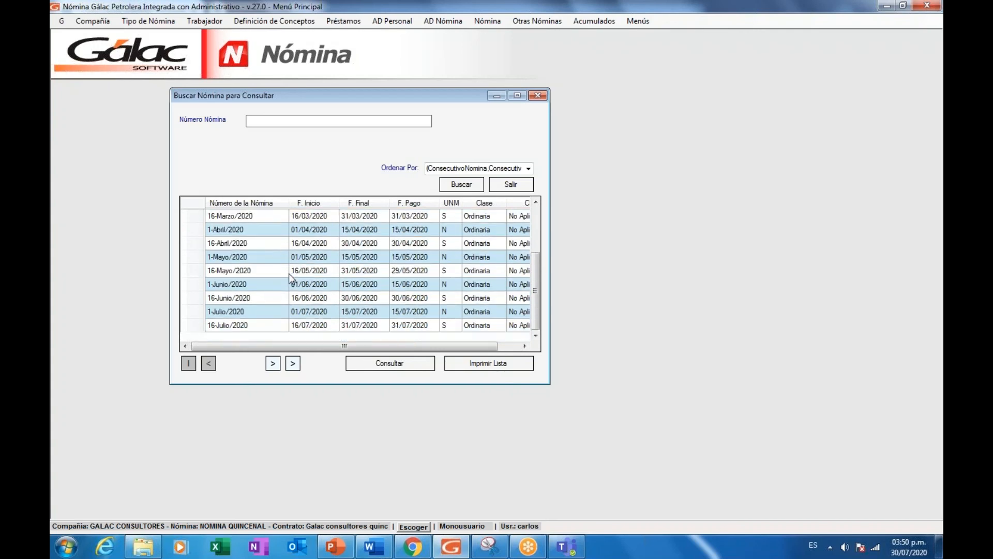
{"action": "left_click", "coordinate": [273, 363]}
{"action": "left_click", "coordinate": [286, 298]}
{"action": "scroll", "coordinate": [286, 298], "scroll_direction": "down", "scroll_amount": 1}
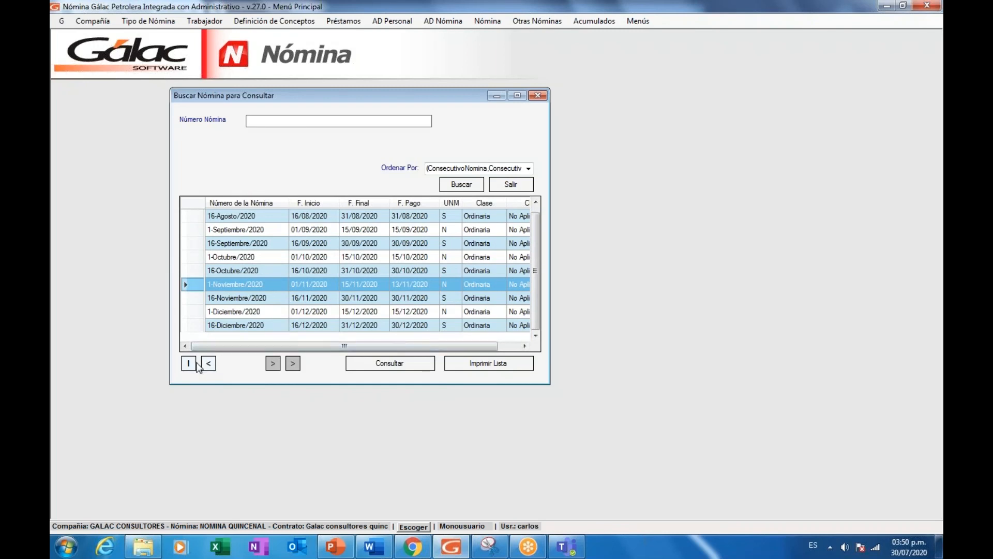
{"action": "left_click", "coordinate": [190, 364]}
{"action": "left_click", "coordinate": [275, 322]}
{"action": "scroll", "coordinate": [275, 322], "scroll_direction": "down", "scroll_amount": 2}
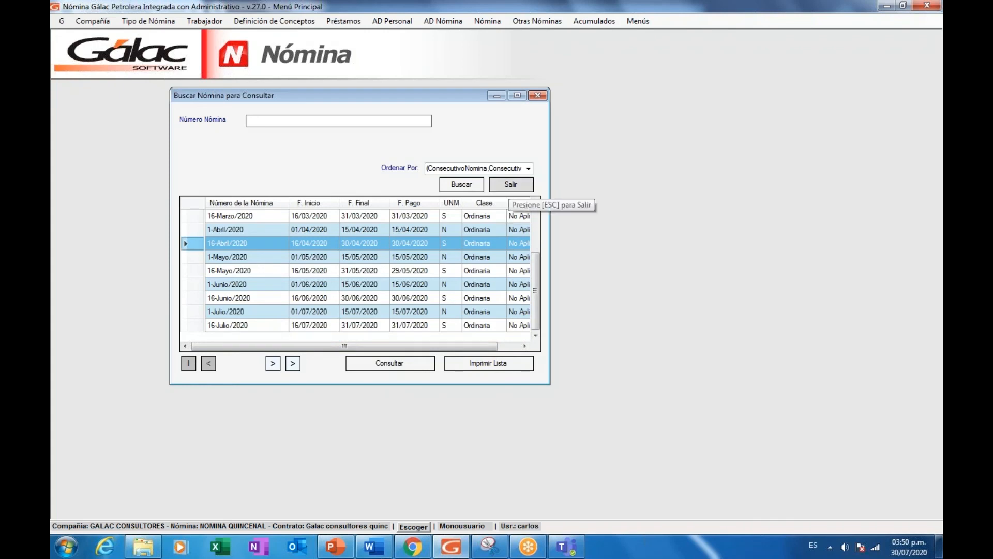
{"action": "left_click", "coordinate": [510, 184]}
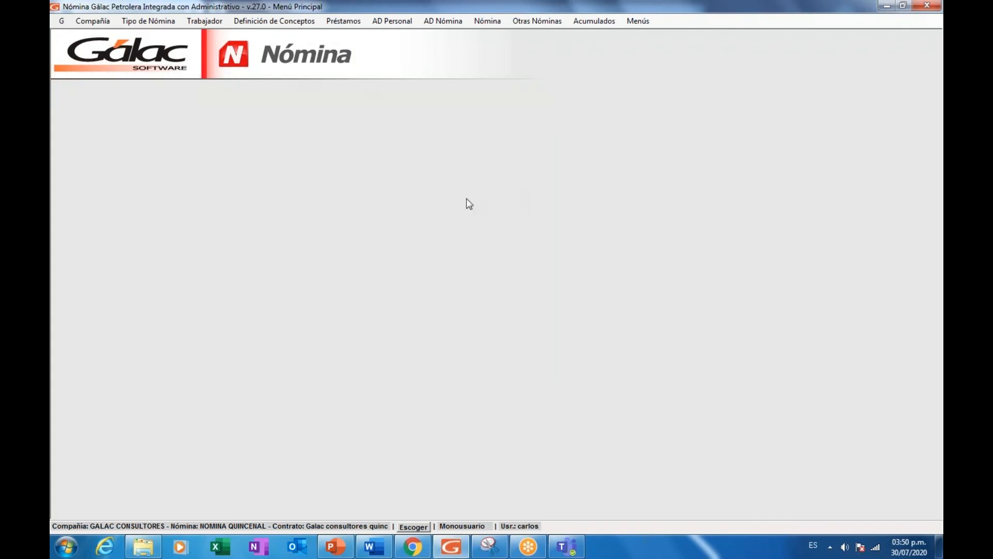
Step: Open Banavih's Listado de Aportes FAOV Ver.2.0 in the Organismos Públicos module and apply it to Nómina Actual--NOMINA QUINCENAL
{"action": "left_click", "coordinate": [641, 22]}
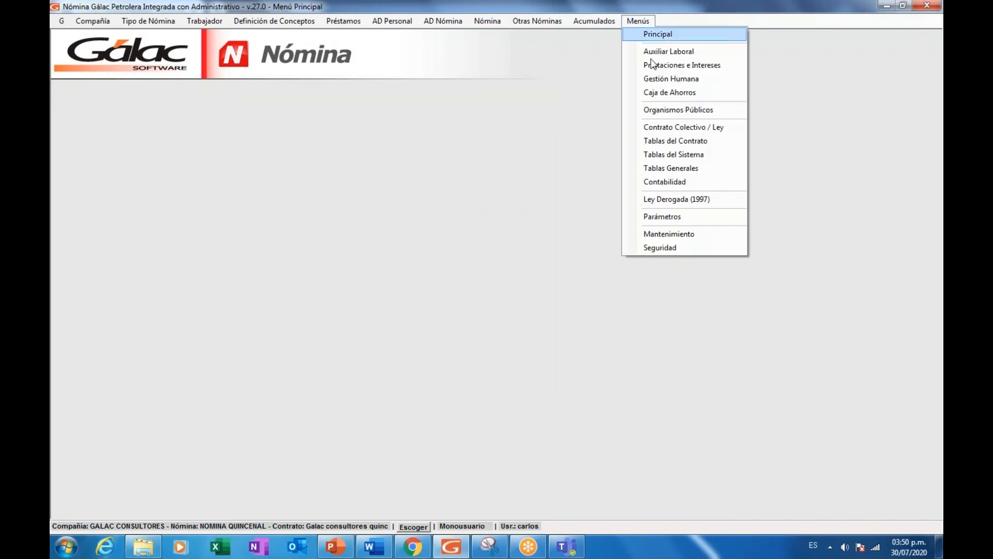
{"action": "left_click", "coordinate": [676, 110]}
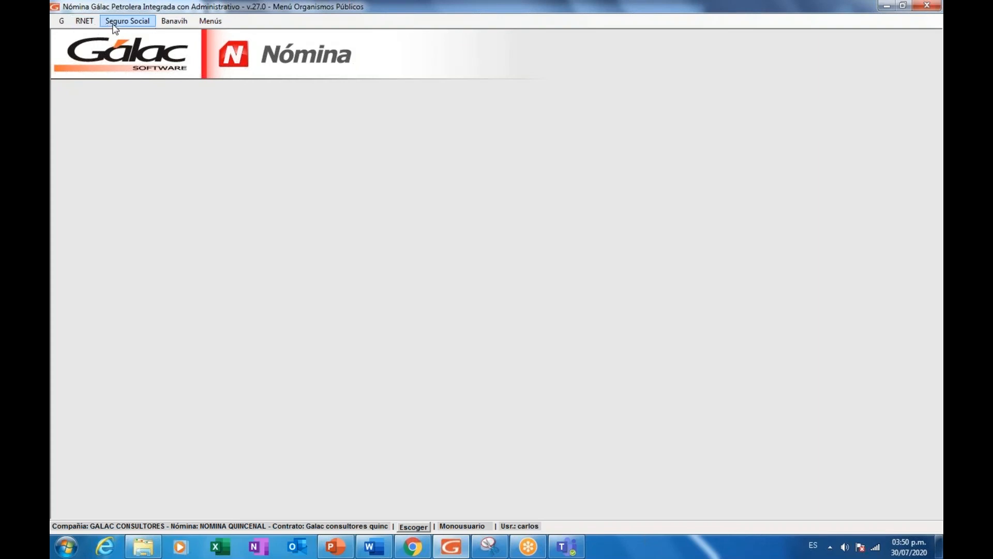
{"action": "left_click", "coordinate": [181, 25]}
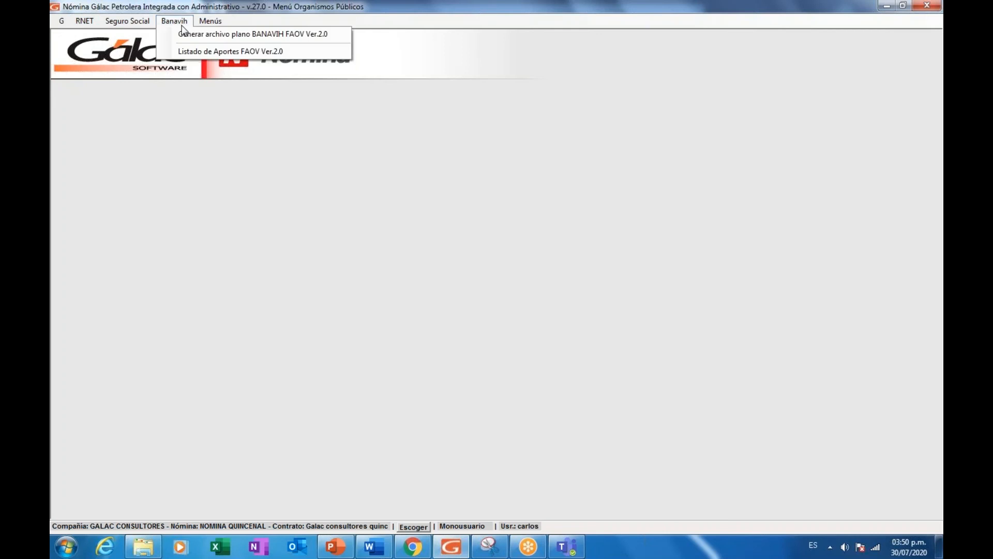
{"action": "left_click", "coordinate": [337, 51]}
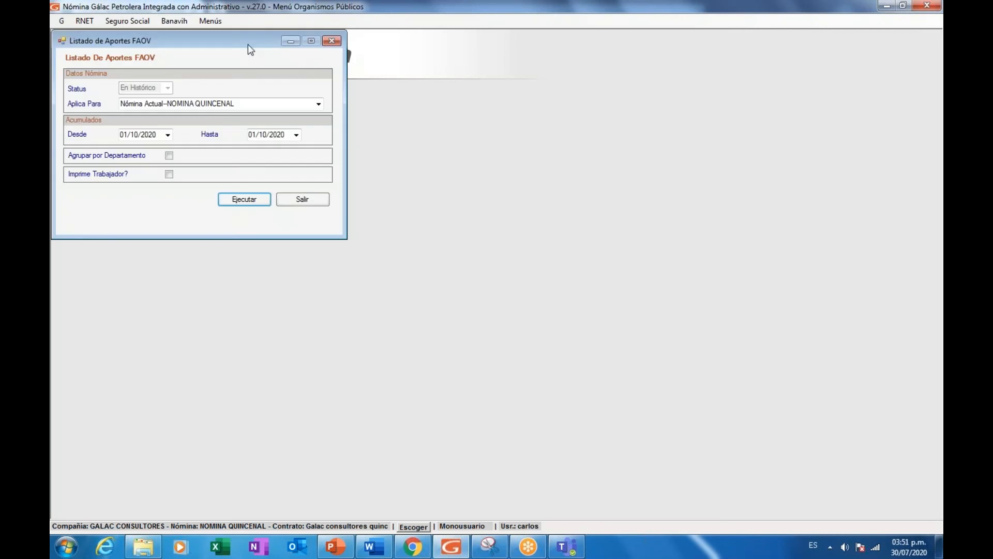
{"action": "left_click_drag", "start_coordinate": [251, 49], "coordinate": [326, 132]}
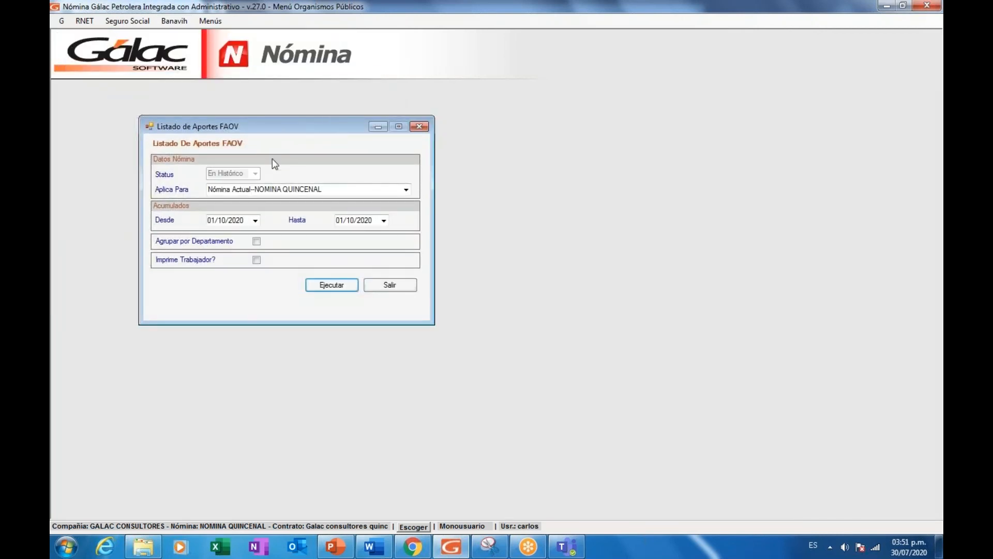
{"action": "left_click", "coordinate": [406, 189]}
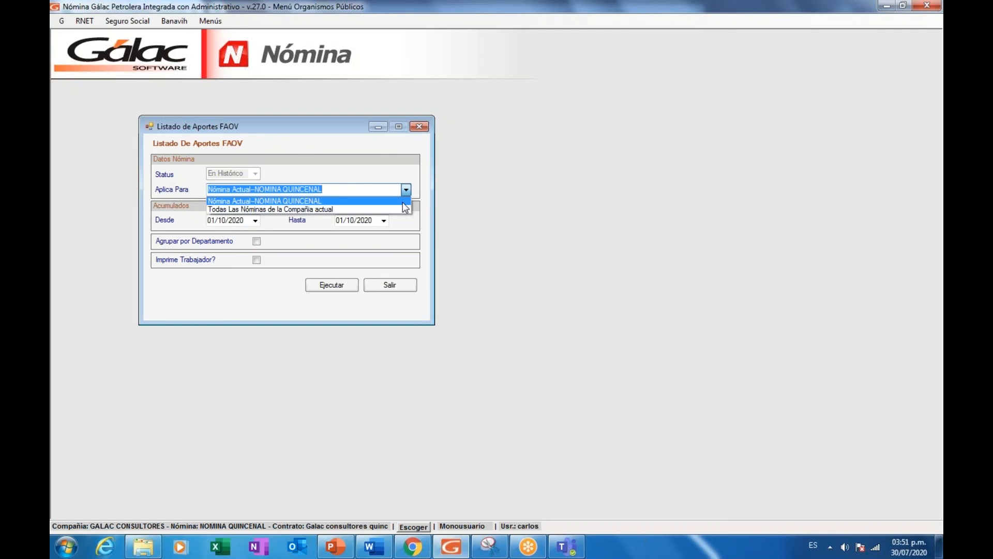
{"action": "left_click", "coordinate": [362, 200]}
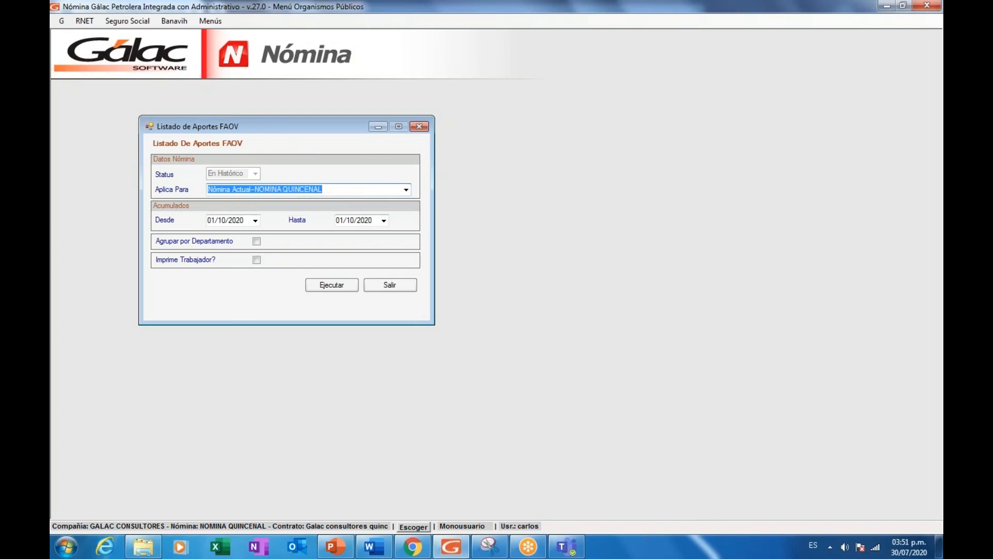
Step: Set the accumulated period of the FAOV contributions listing from 01/07/2020 to 31/07/2020
{"action": "left_click", "coordinate": [213, 222]}
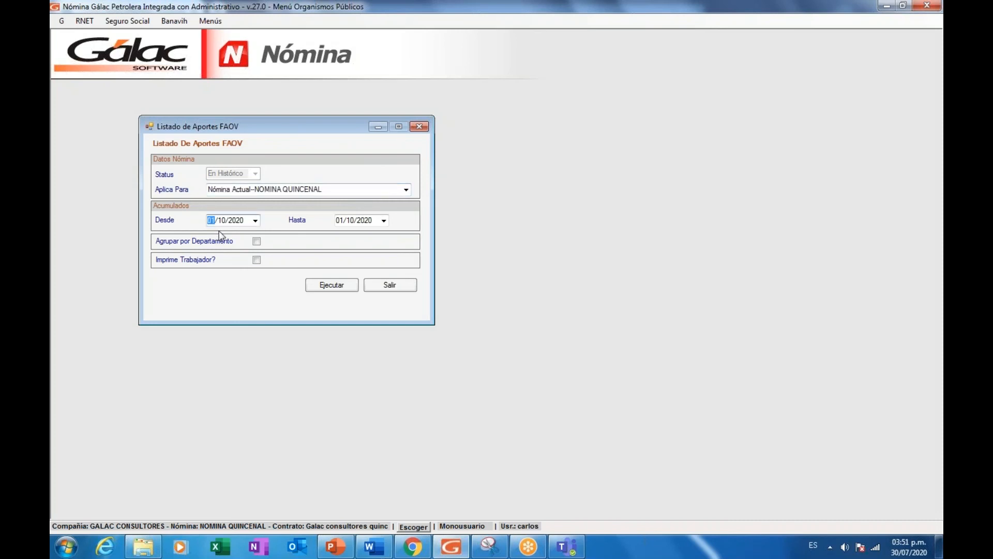
{"action": "key", "text": "Right"}
{"action": "key", "text": "Tab"}
{"action": "key", "text": "Right"}
{"action": "type", "text": "07"}
{"action": "key", "text": "Left"}
{"action": "type", "text": "31"}
Step: Enable grouping by department and worker printing for the FAOV listing and run the report
{"action": "left_click", "coordinate": [257, 242]}
{"action": "left_click", "coordinate": [257, 260]}
{"action": "left_click", "coordinate": [332, 285]}
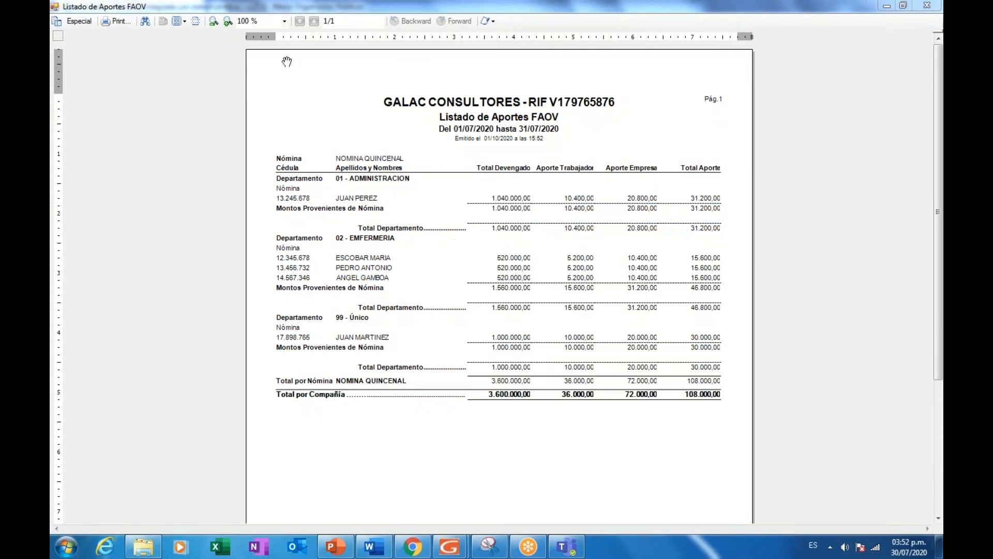
Step: Enlarge the FAOV report to 150 % and review the contributions per worker, department and company
{"action": "left_click", "coordinate": [215, 22]}
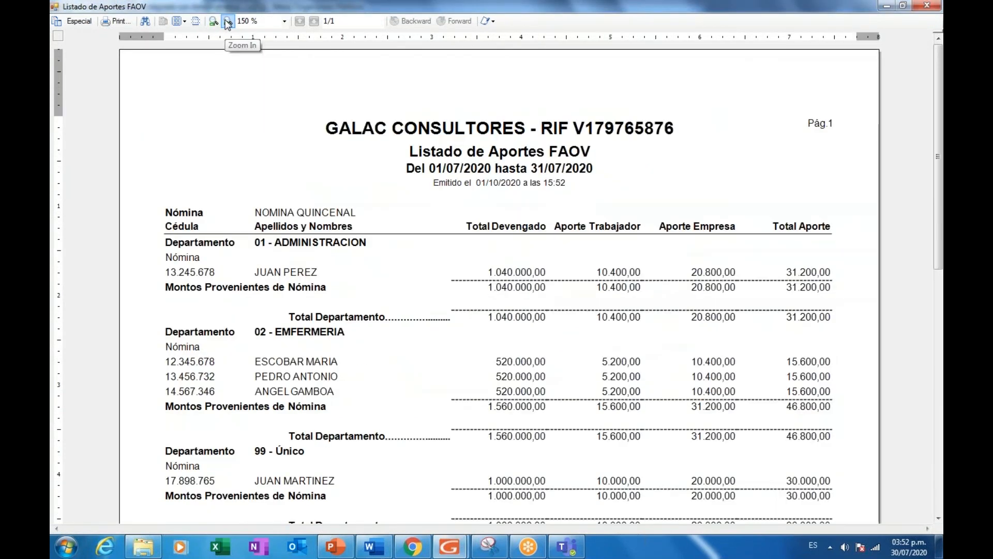
{"action": "scroll", "coordinate": [460, 276], "scroll_direction": "down", "scroll_amount": 2}
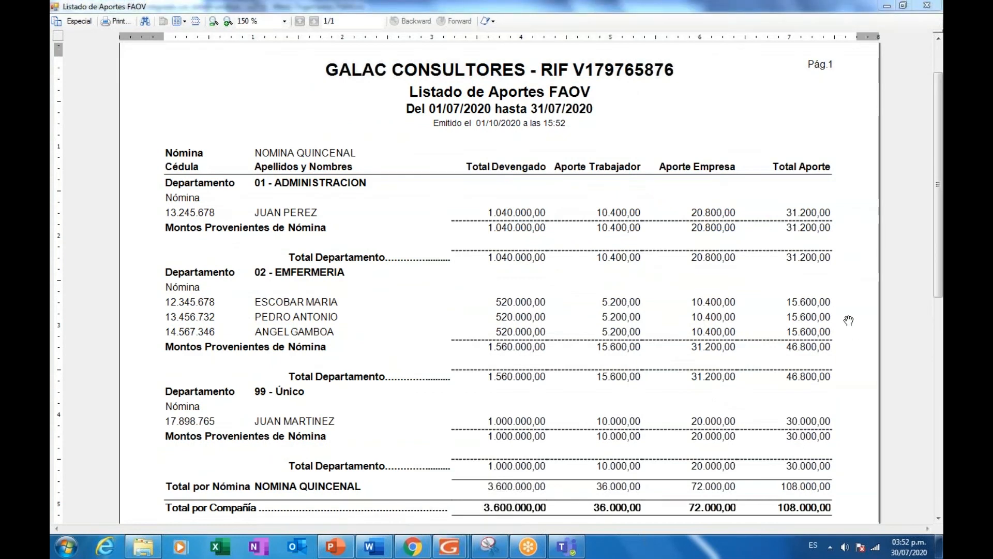
{"action": "left_click_drag", "start_coordinate": [938, 248], "coordinate": [938, 250]}
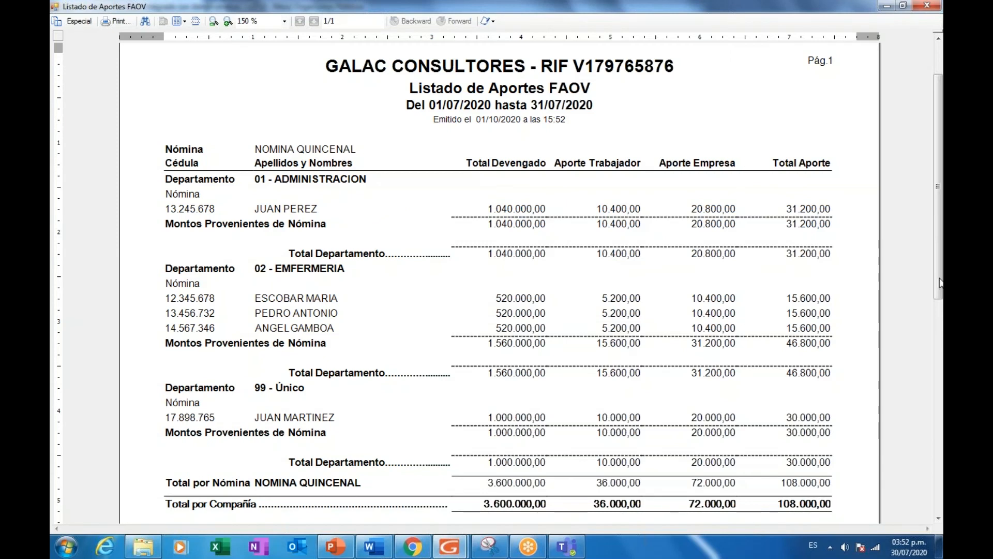
{"action": "left_click", "coordinate": [943, 326]}
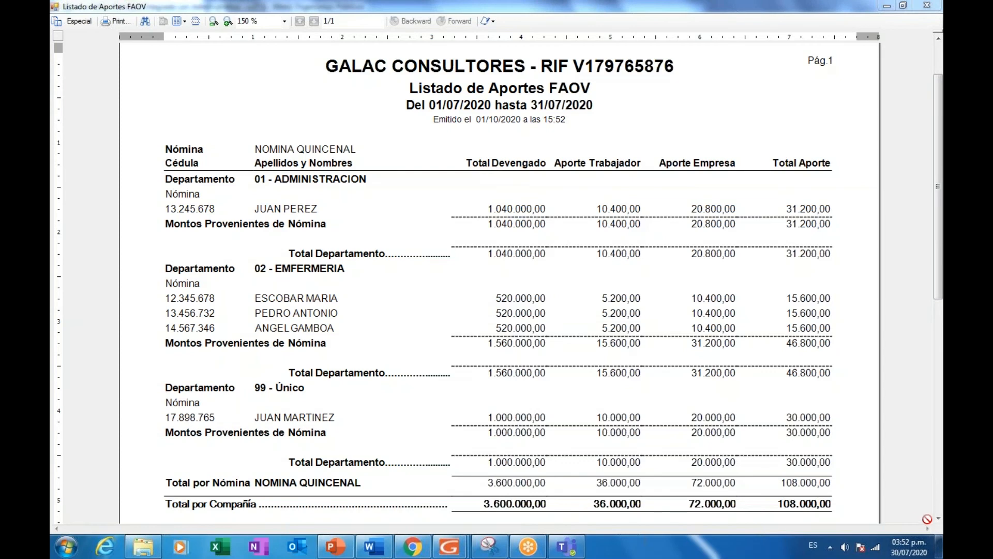
Step: Review the totals at the end of the FAOV contributions report and close the report and its parameters window
{"action": "left_click", "coordinate": [938, 519]}
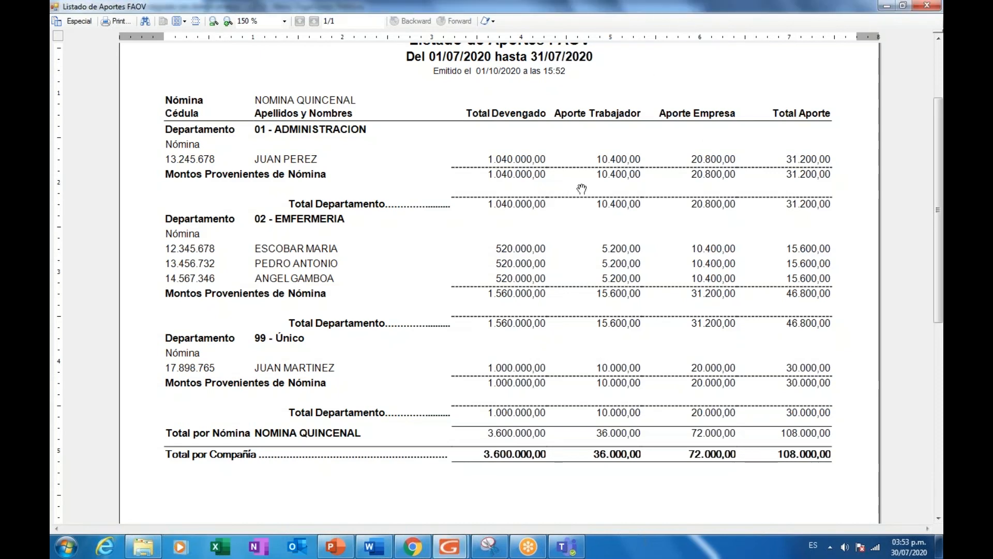
{"action": "left_click", "coordinate": [927, 6]}
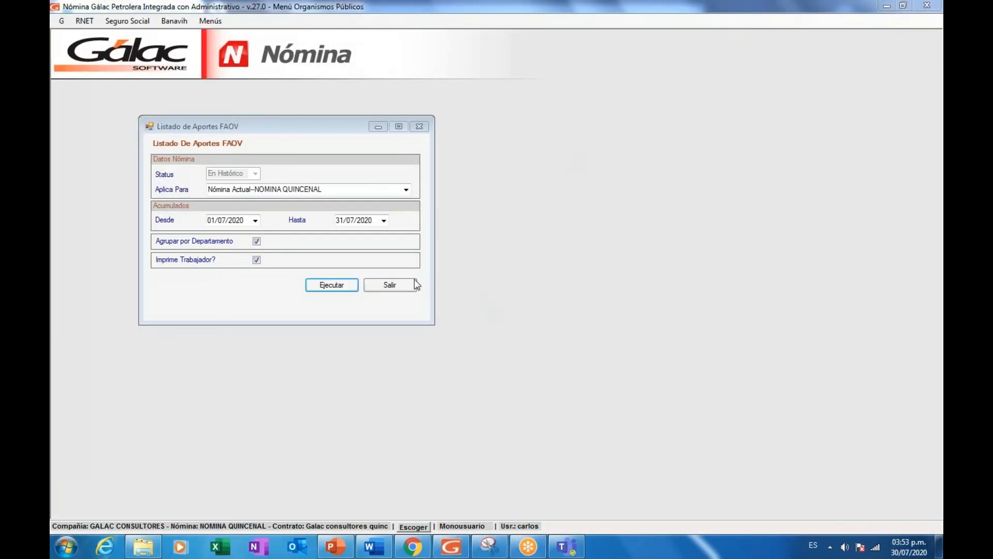
{"action": "left_click", "coordinate": [397, 288]}
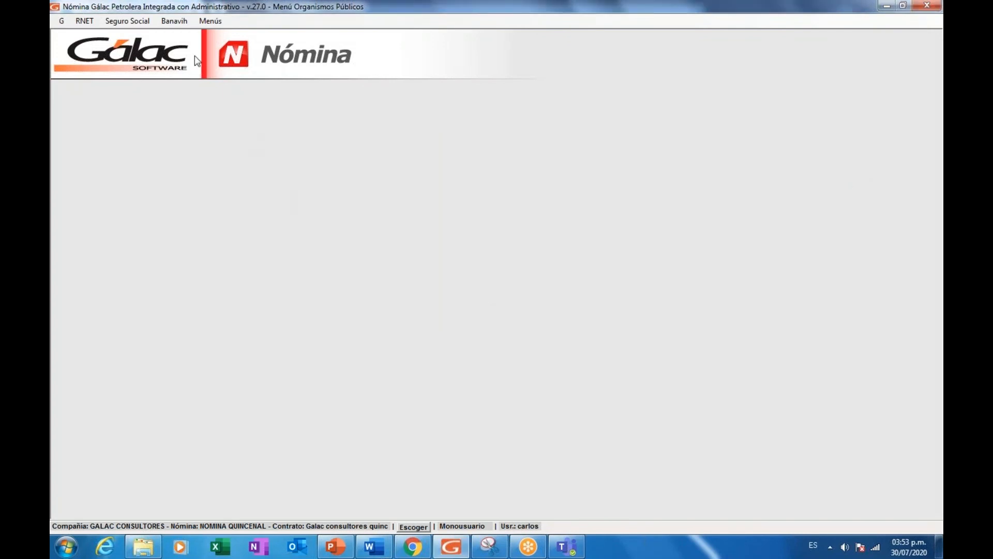
Step: Open the BANAVIH FAOV Ver.2.0 flat file generation and set the Desktop as its output path
{"action": "left_click", "coordinate": [174, 20]}
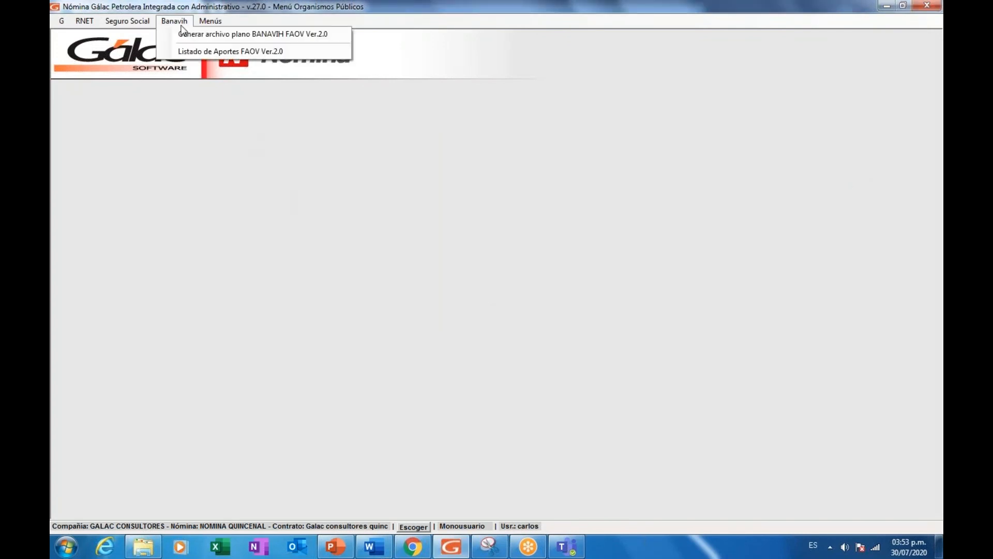
{"action": "left_click", "coordinate": [254, 34]}
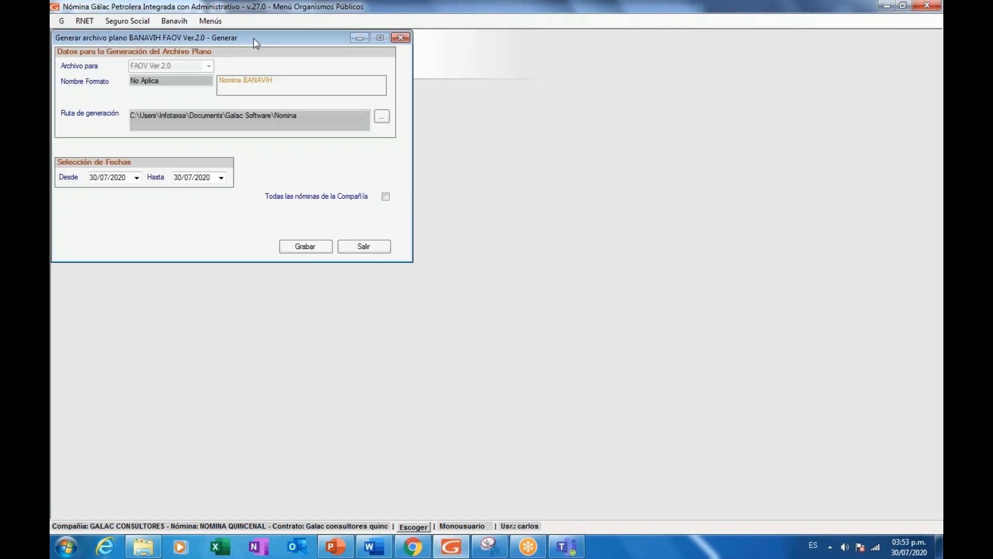
{"action": "left_click_drag", "start_coordinate": [253, 38], "coordinate": [347, 135]}
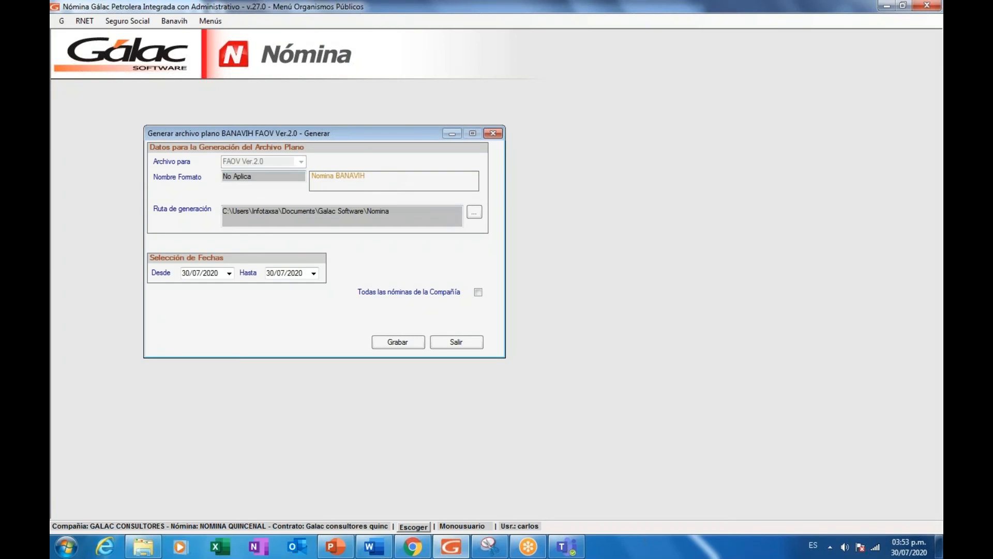
{"action": "left_click", "coordinate": [475, 212]}
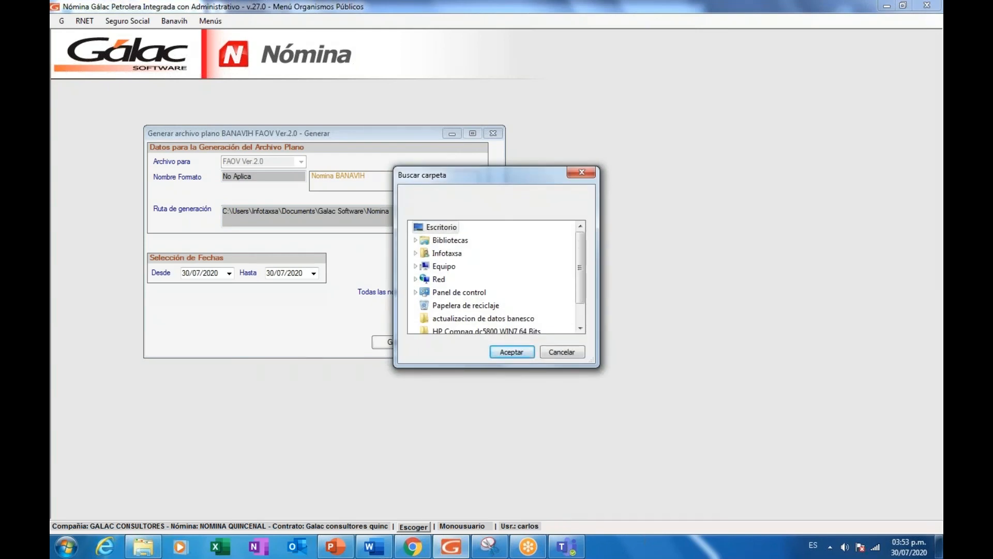
{"action": "left_click_drag", "start_coordinate": [501, 175], "coordinate": [595, 168]}
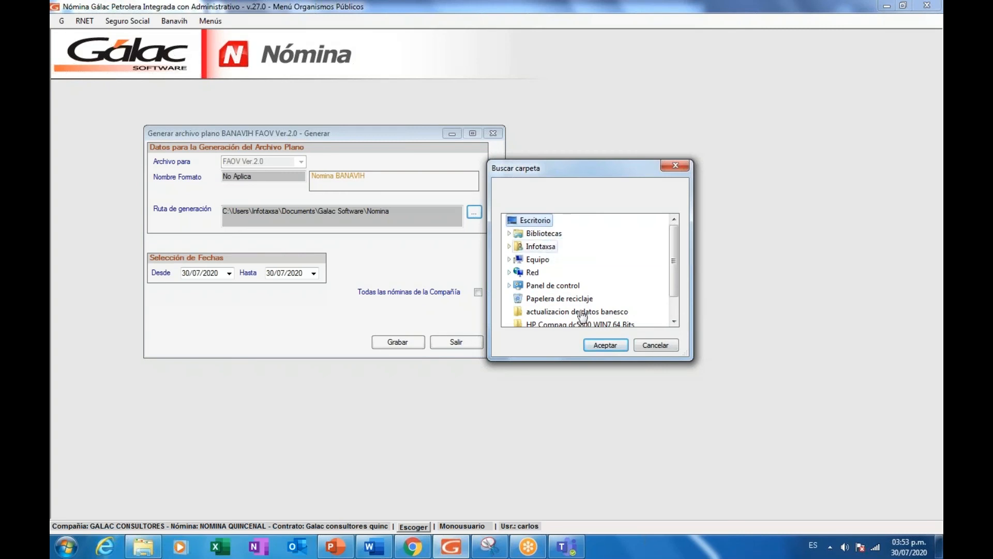
{"action": "left_click", "coordinate": [605, 346]}
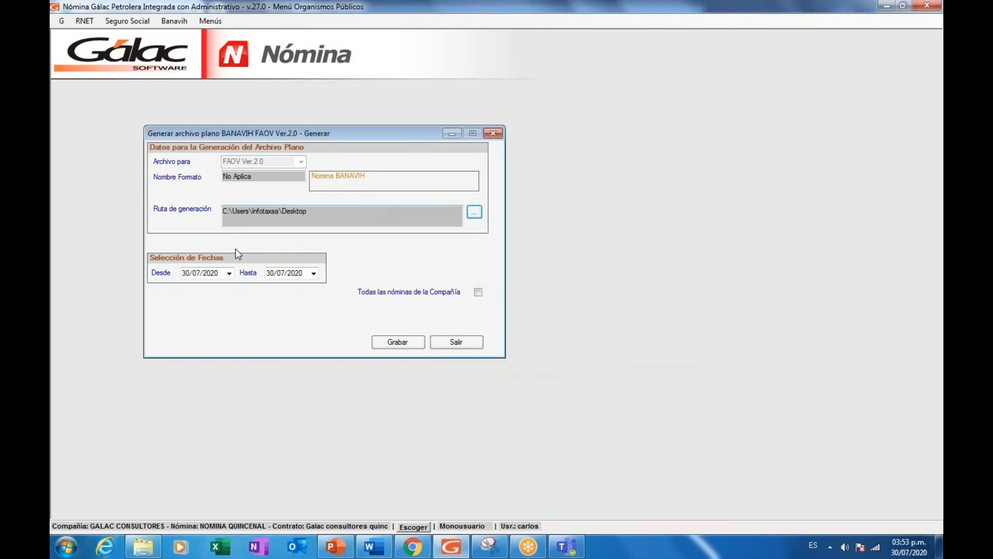
Step: Set the flat file's date range from 01/07/2020 to 31/07/2020 and generate the file for the current payroll
{"action": "left_click", "coordinate": [185, 274]}
{"action": "type", "text": "01"}
{"action": "key", "text": "Tab"}
{"action": "type", "text": "31"}
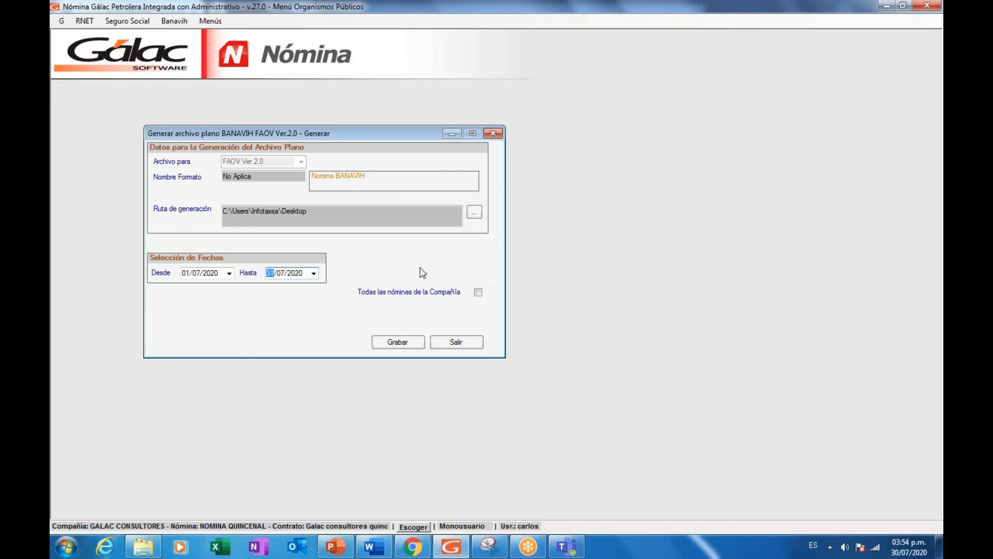
{"action": "left_click", "coordinate": [407, 343]}
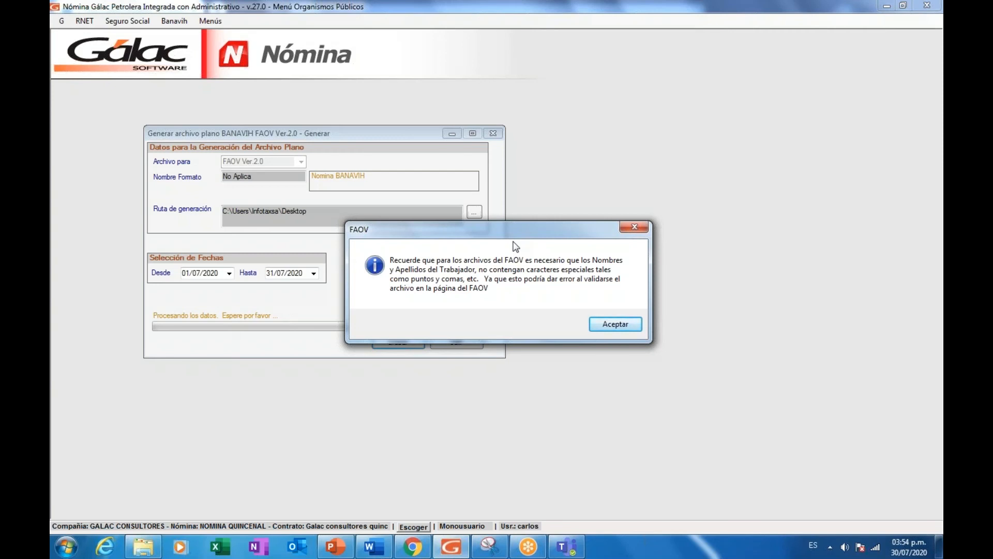
{"action": "left_click", "coordinate": [603, 325]}
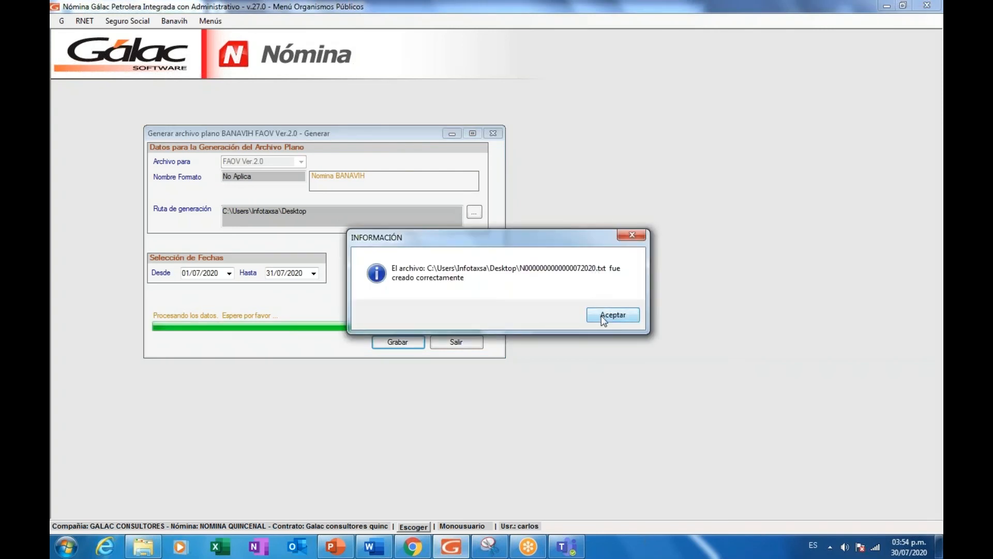
{"action": "left_click", "coordinate": [601, 316]}
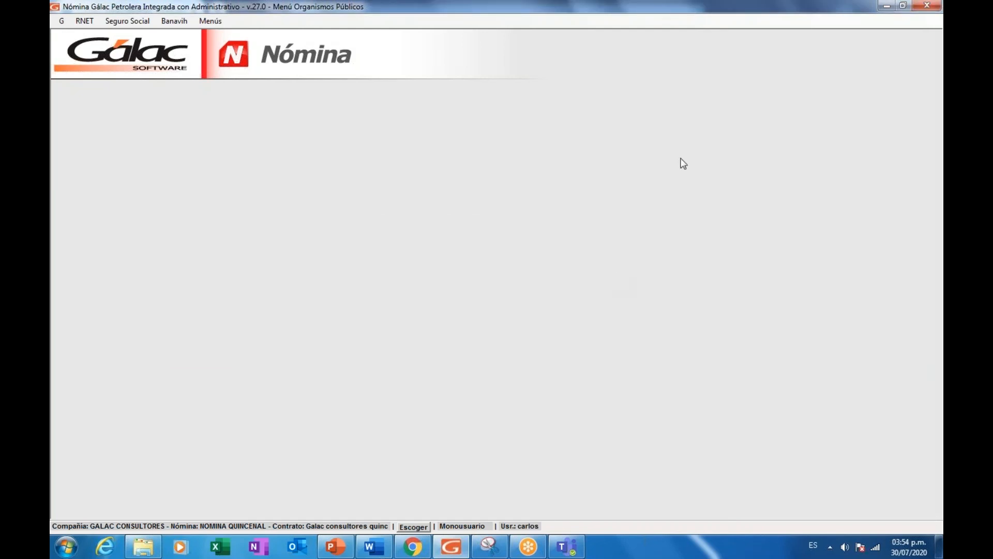
Step: Open the generated FAOV text file from the desktop in full-screen Notepad and examine its worker records
{"action": "left_click", "coordinate": [885, 7]}
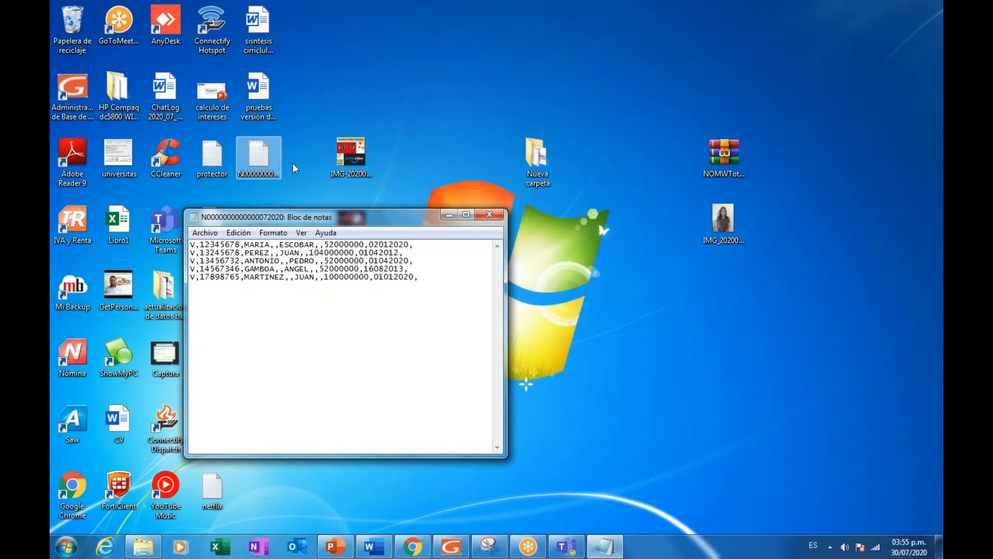
{"action": "left_click", "coordinate": [466, 215]}
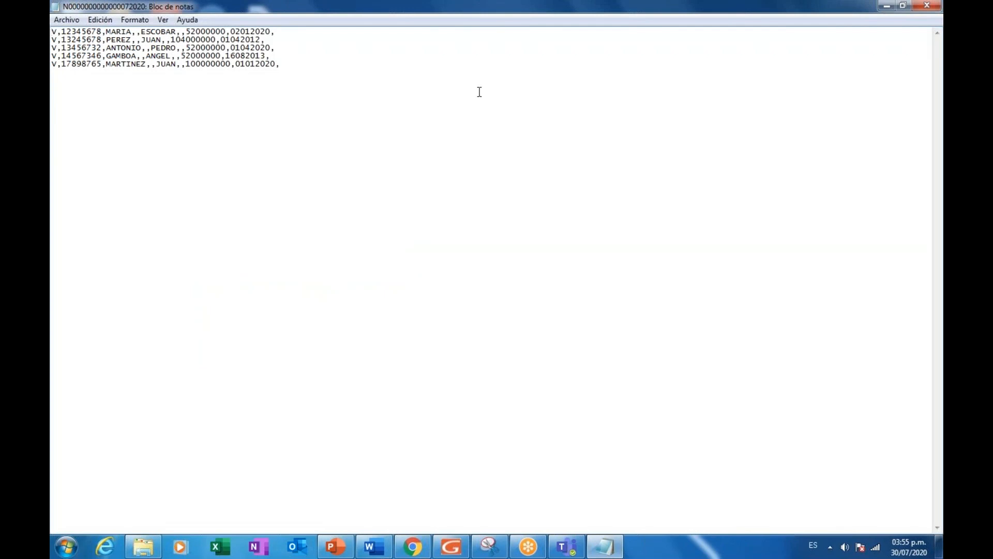
{"action": "left_click", "coordinate": [308, 65]}
{"action": "left_click_drag", "start_coordinate": [309, 64], "coordinate": [52, 31]}
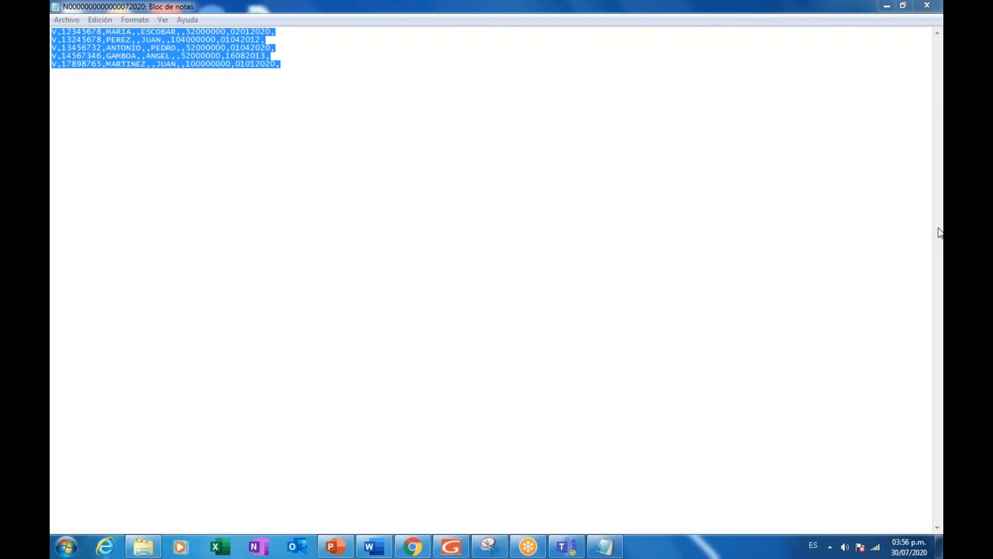
{"action": "left_click", "coordinate": [282, 35]}
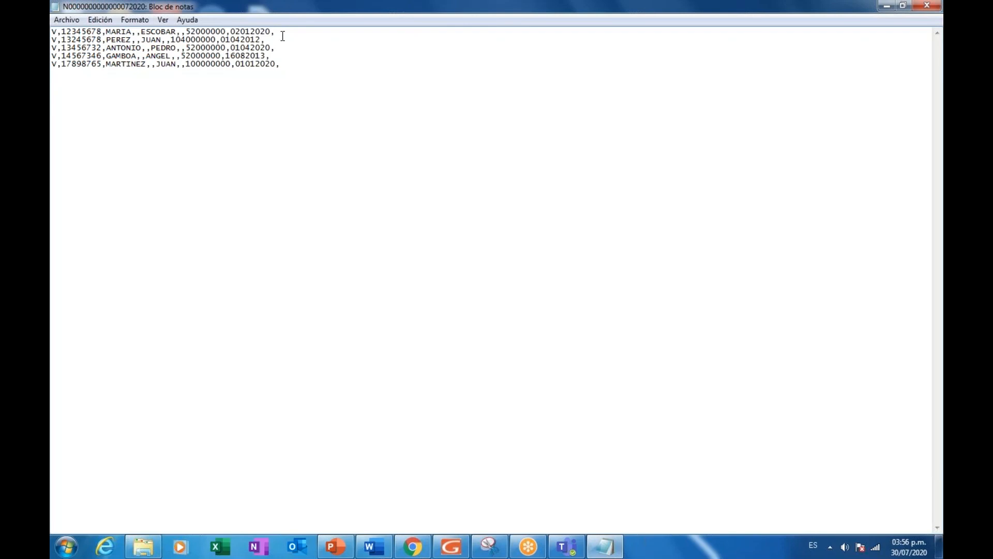
Step: Append 01011900 to the first record of the text file and replace every occurrence of 01011900 with nothing
{"action": "type", "text": "01011900"}
{"action": "left_click", "coordinate": [311, 62]}
{"action": "left_click", "coordinate": [109, 20]}
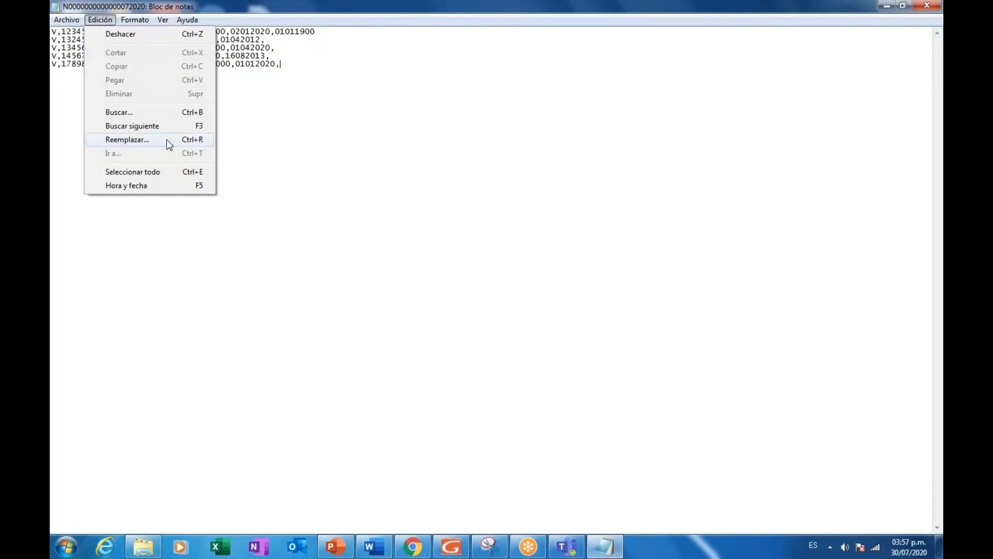
{"action": "left_click", "coordinate": [166, 140]}
{"action": "left_click_drag", "start_coordinate": [213, 85], "coordinate": [350, 129]}
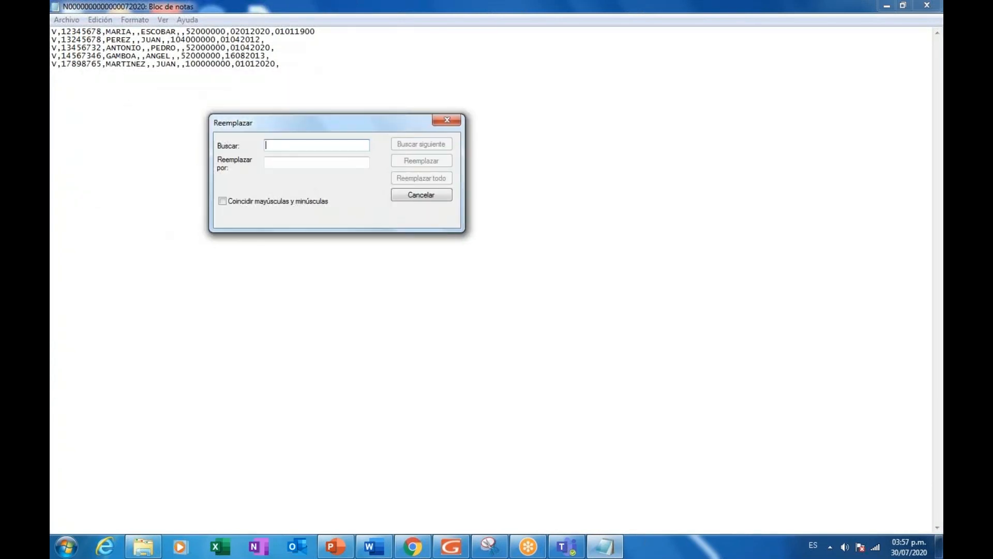
{"action": "left_click_drag", "start_coordinate": [250, 124], "coordinate": [297, 121]}
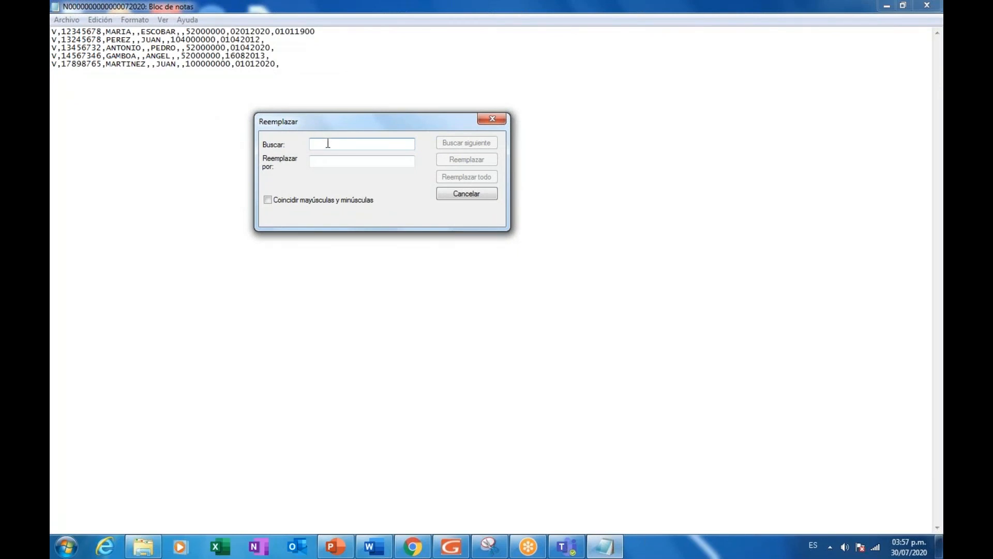
{"action": "type", "text": "0101"}
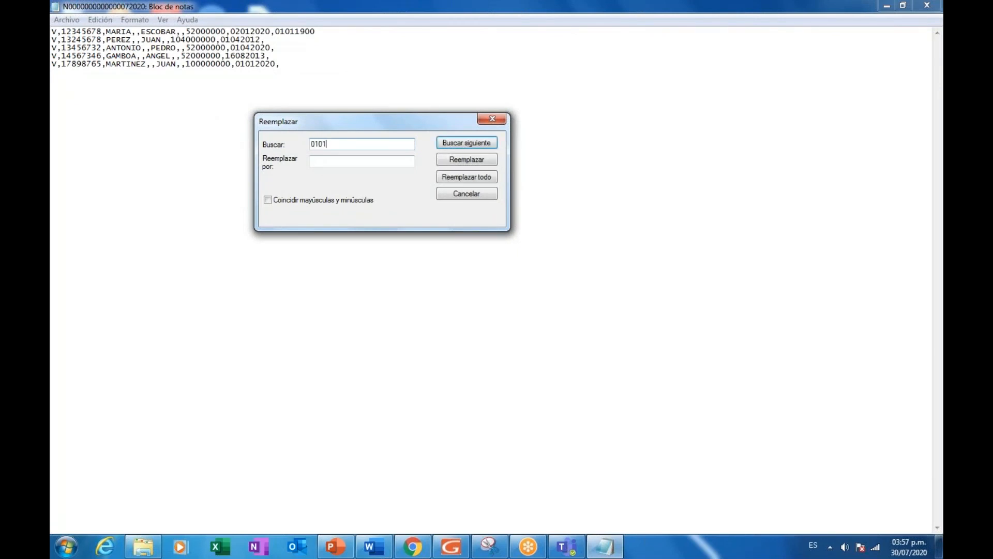
{"action": "type", "text": "1900"}
{"action": "left_click", "coordinate": [477, 183]}
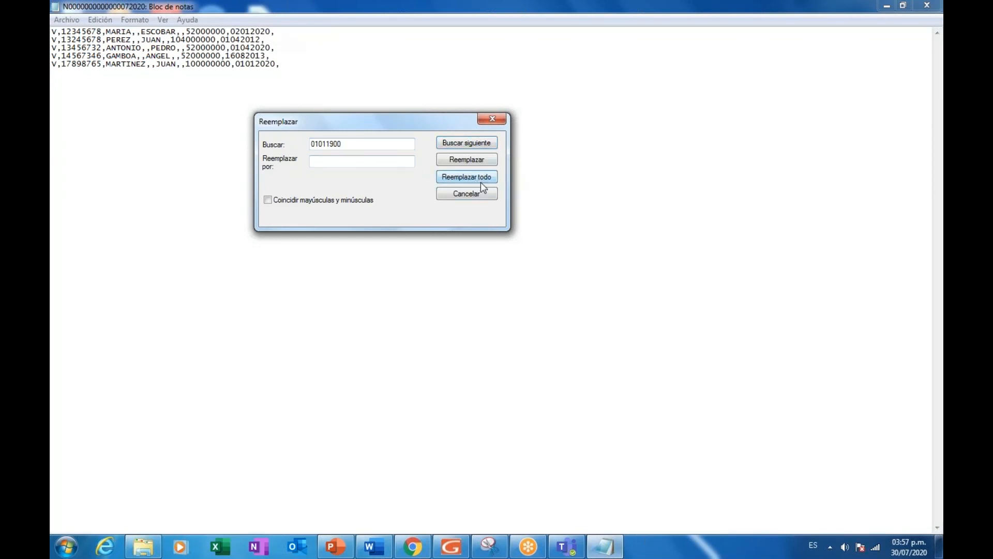
Step: Cancel the Replace dialog and close the FAOV text file without saving its changes
{"action": "double_click", "coordinate": [310, 149]}
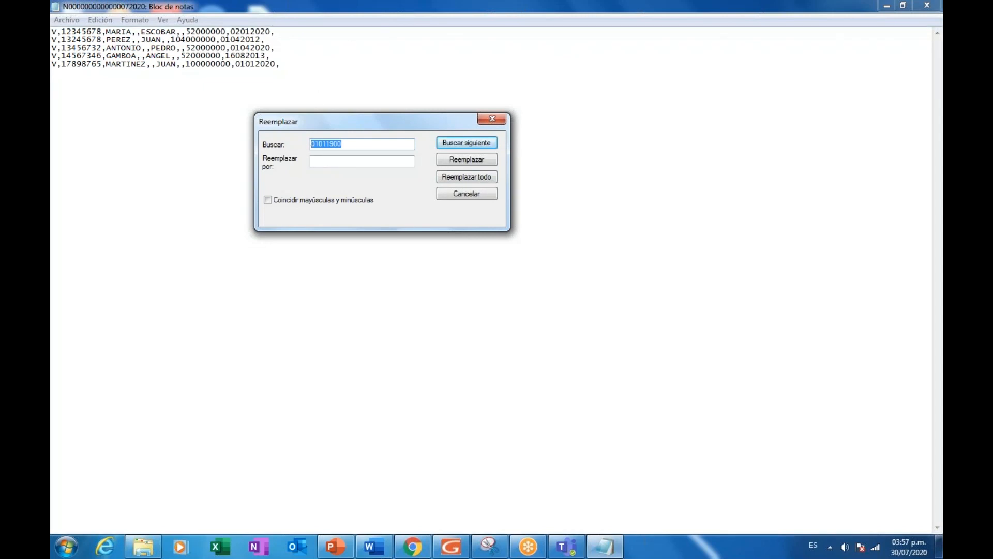
{"action": "left_click", "coordinate": [471, 193]}
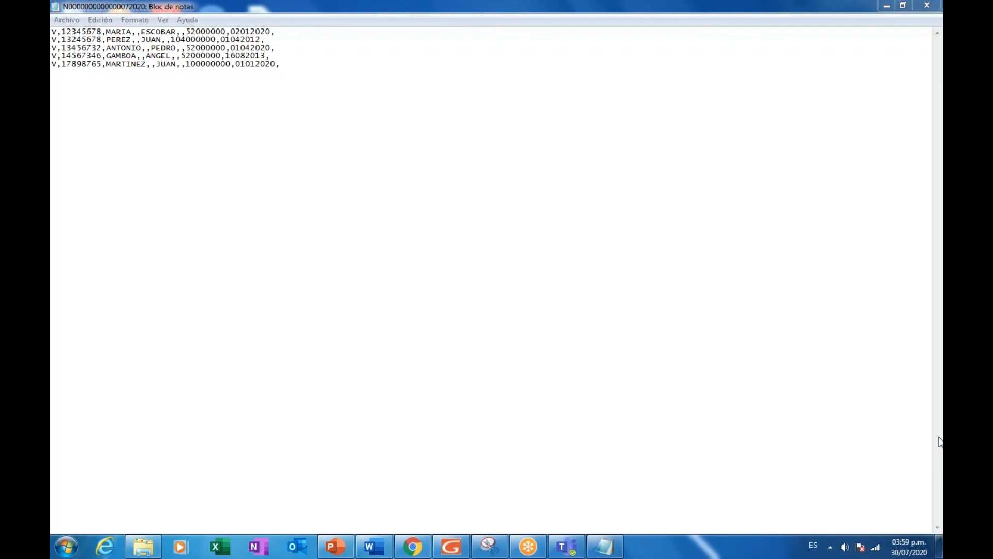
{"action": "left_click", "coordinate": [927, 5]}
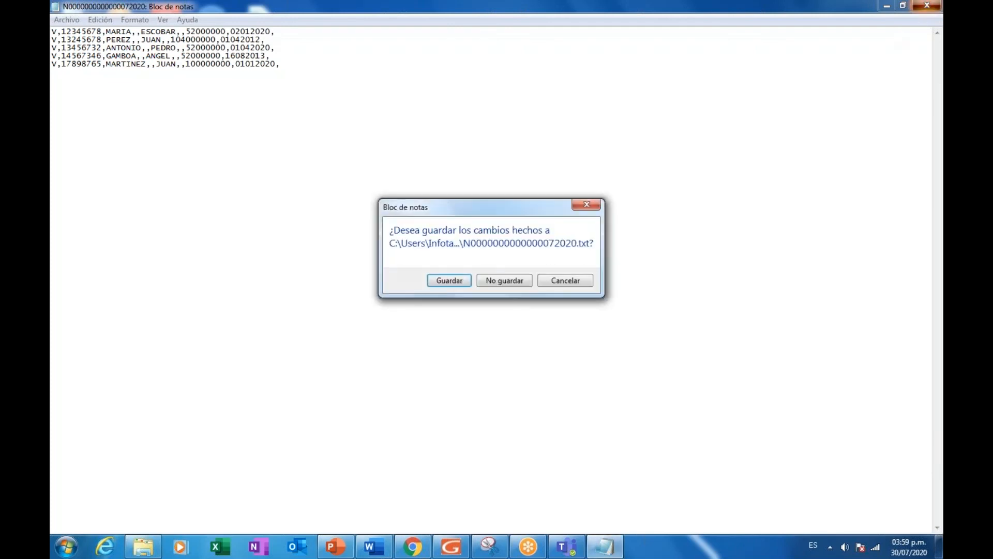
{"action": "left_click", "coordinate": [508, 281]}
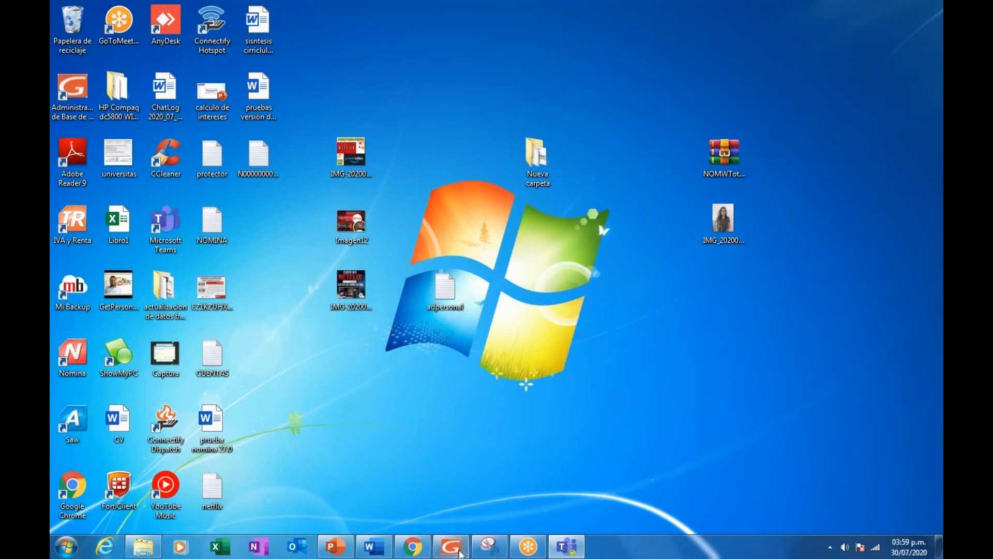
Step: Switch back to Nómina Gálac, go to the Menú Principal module and open the concept definitions for consultation
{"action": "left_click", "coordinate": [459, 552]}
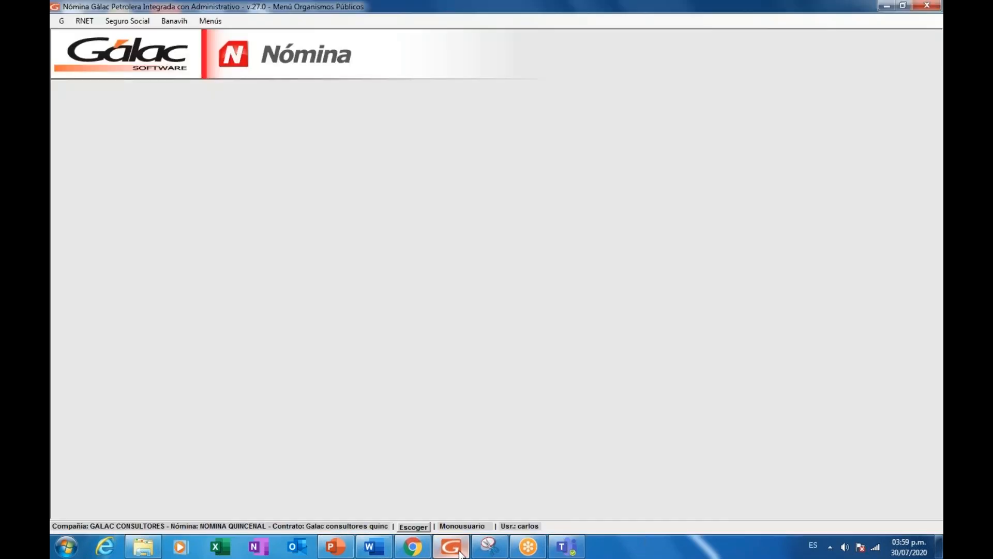
{"action": "left_click", "coordinate": [216, 23]}
{"action": "left_click", "coordinate": [222, 32]}
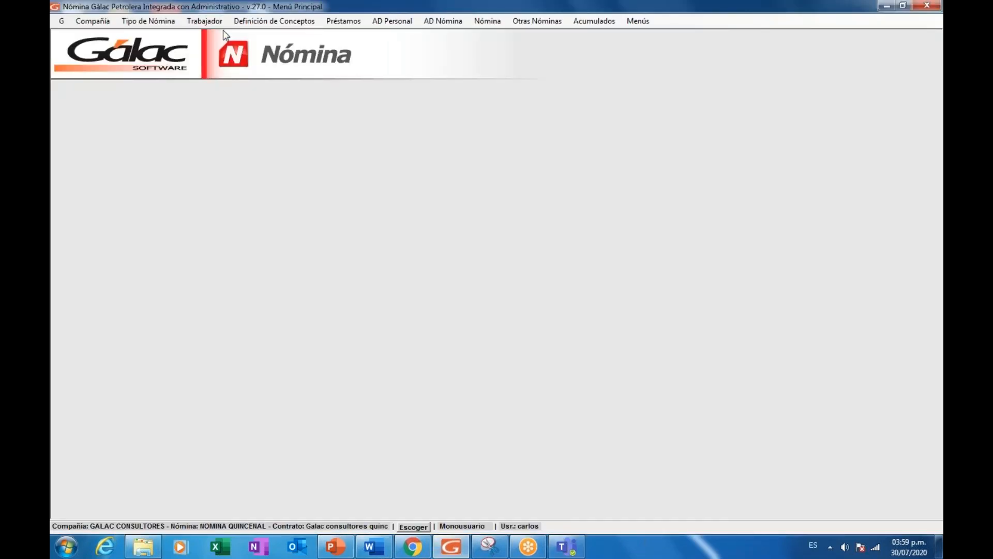
{"action": "left_click", "coordinate": [268, 22]}
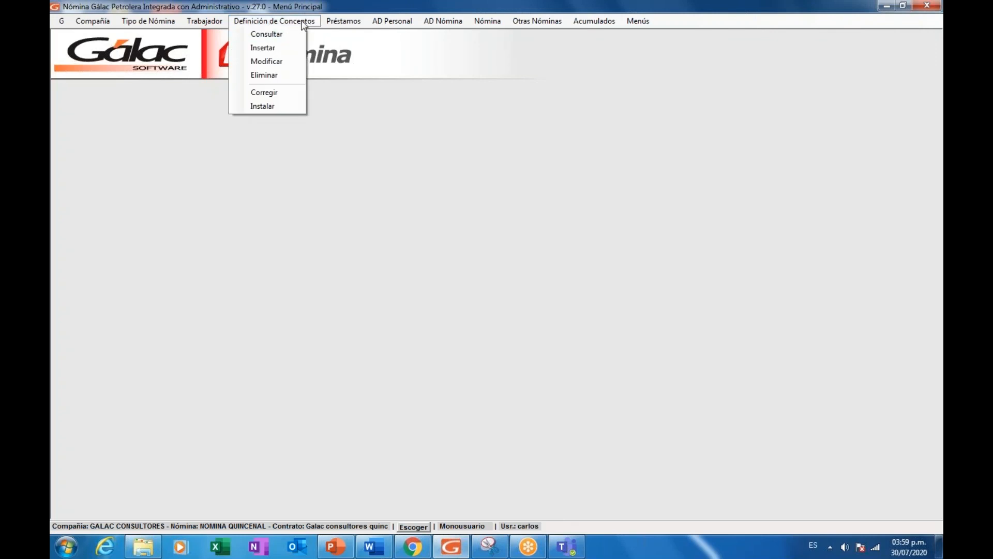
{"action": "left_click", "coordinate": [299, 33]}
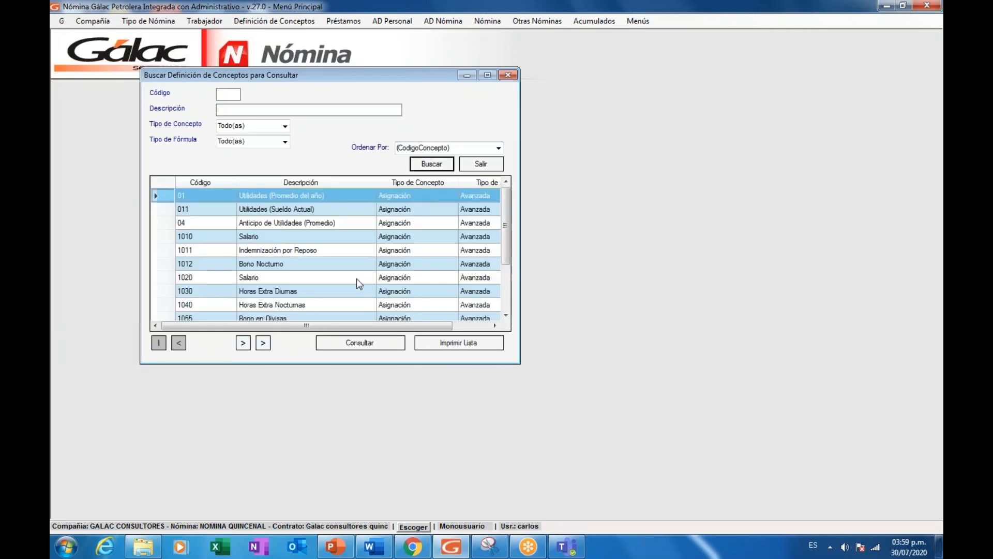
Step: Consult the definition and formula of concept 1055 Bono en Divisas, and close the concept windows
{"action": "left_click", "coordinate": [350, 291]}
{"action": "scroll", "coordinate": [350, 290], "scroll_direction": "down", "scroll_amount": 1}
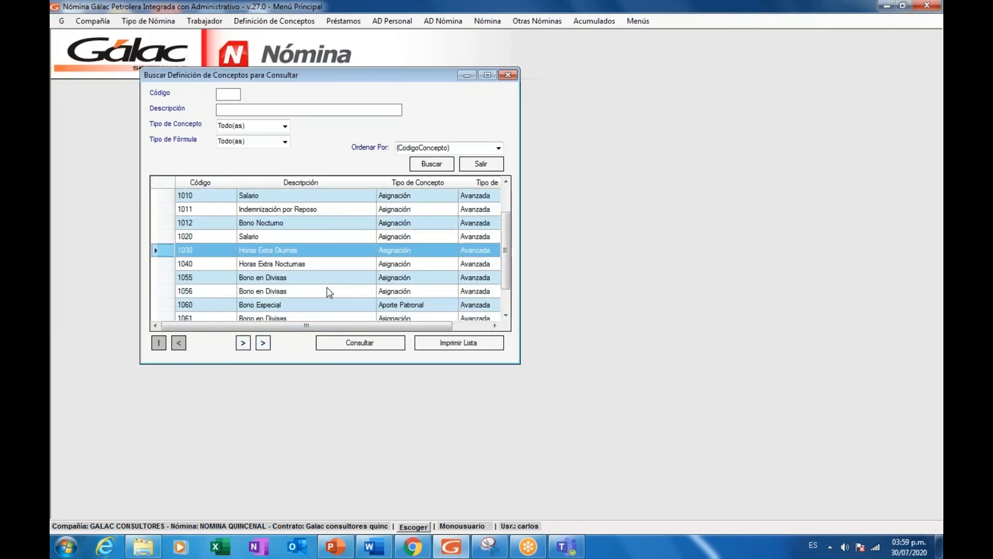
{"action": "left_click", "coordinate": [328, 278]}
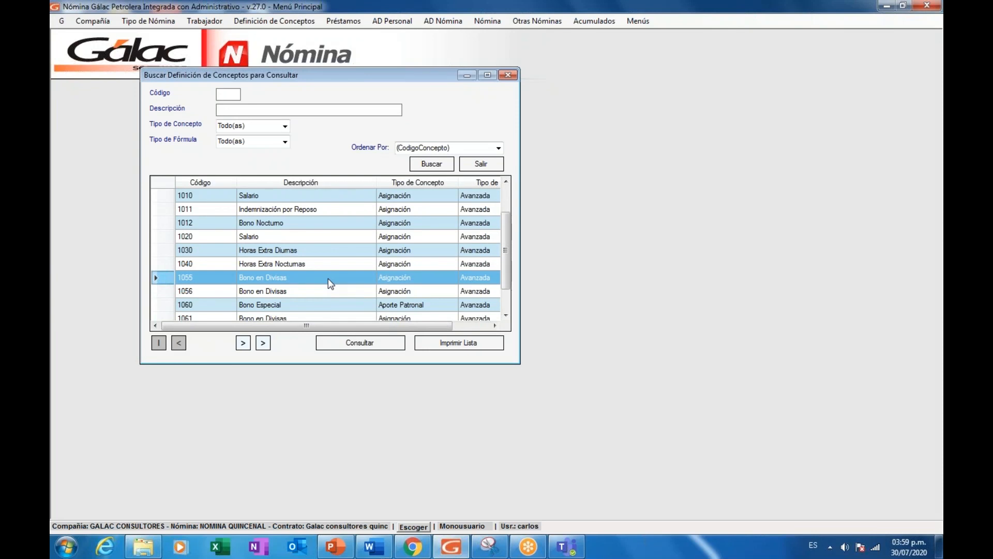
{"action": "double_click", "coordinate": [328, 278]}
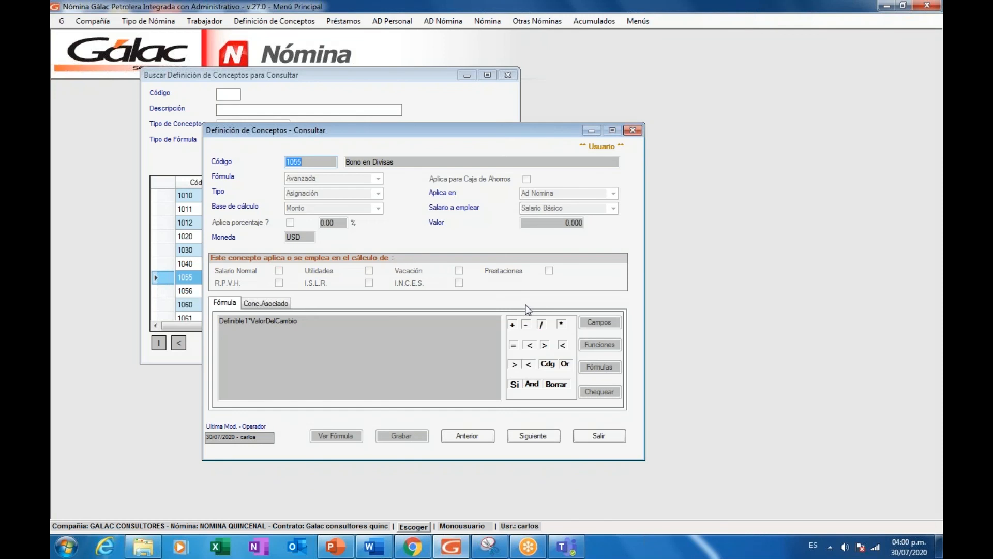
{"action": "left_click", "coordinate": [601, 439]}
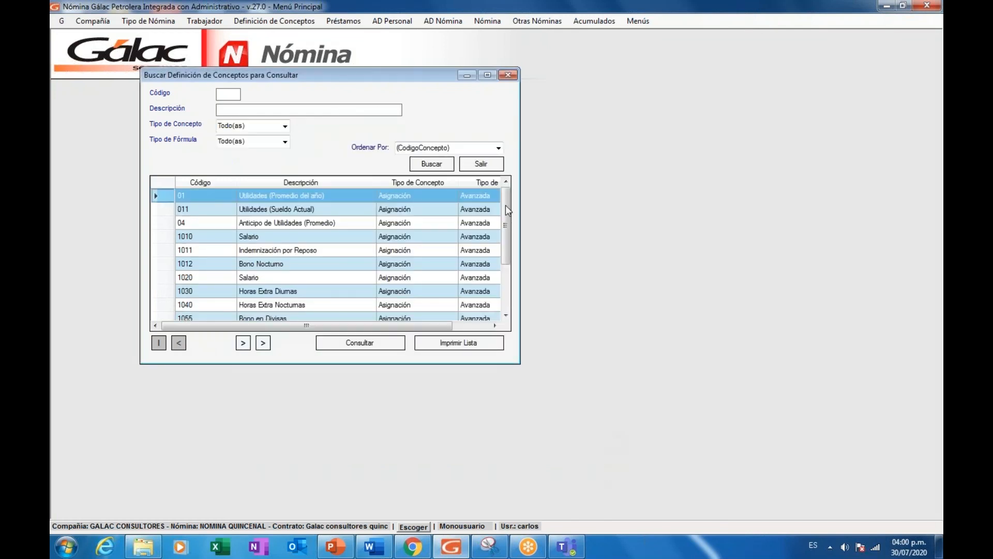
{"action": "left_click", "coordinate": [479, 164]}
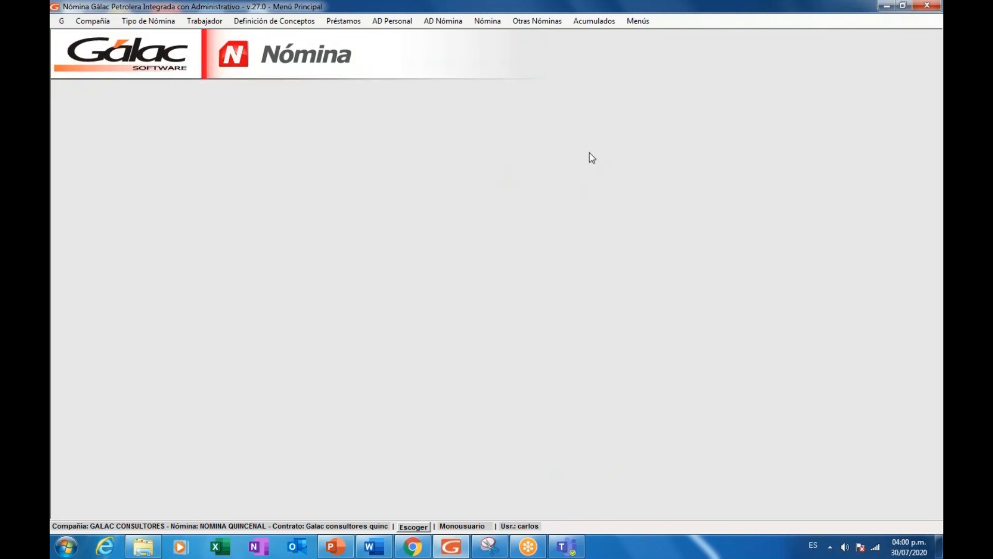
Step: Go to the Organismos Públicos module and open the Seguro Social generation of the TIUNA flat file
{"action": "left_click", "coordinate": [645, 25]}
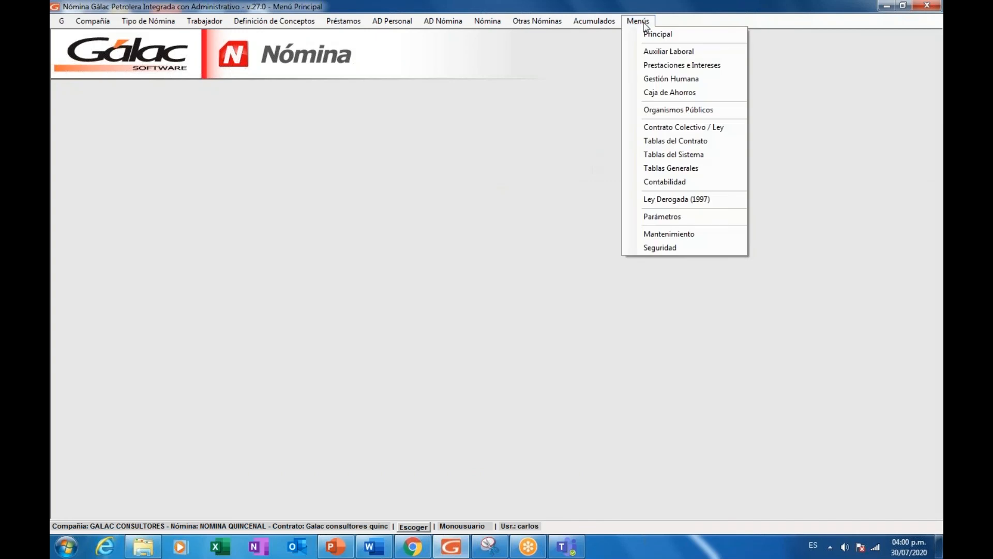
{"action": "left_click", "coordinate": [667, 109]}
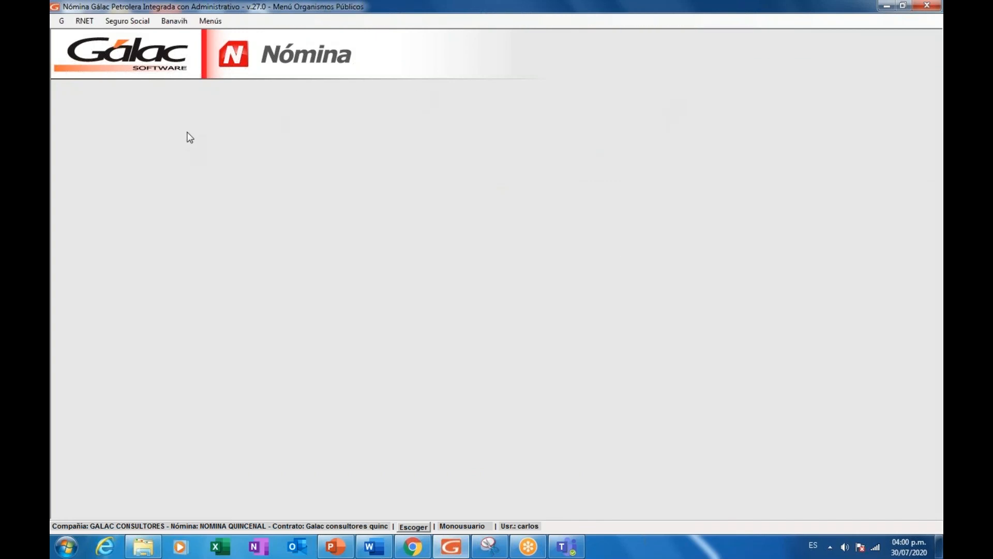
{"action": "left_click", "coordinate": [137, 21]}
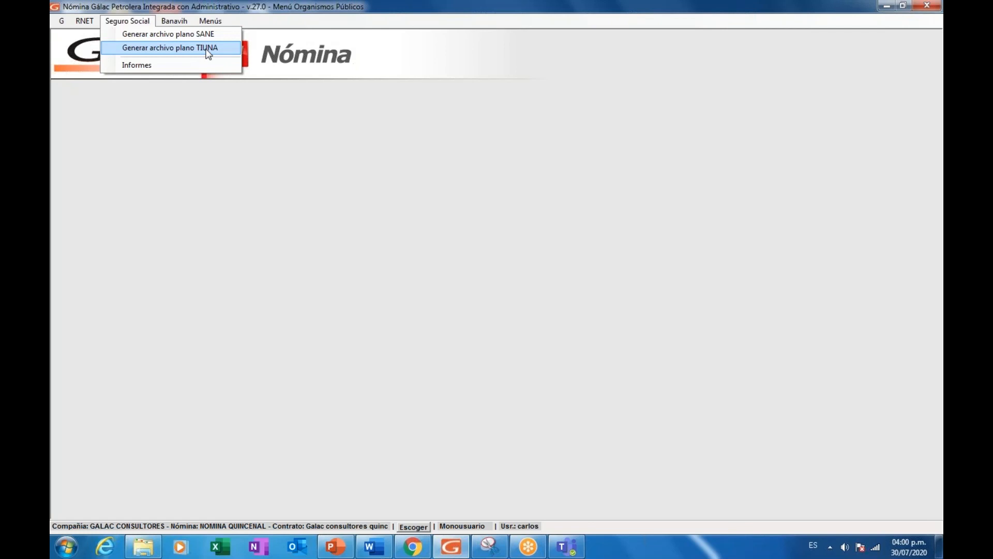
{"action": "left_click", "coordinate": [206, 48]}
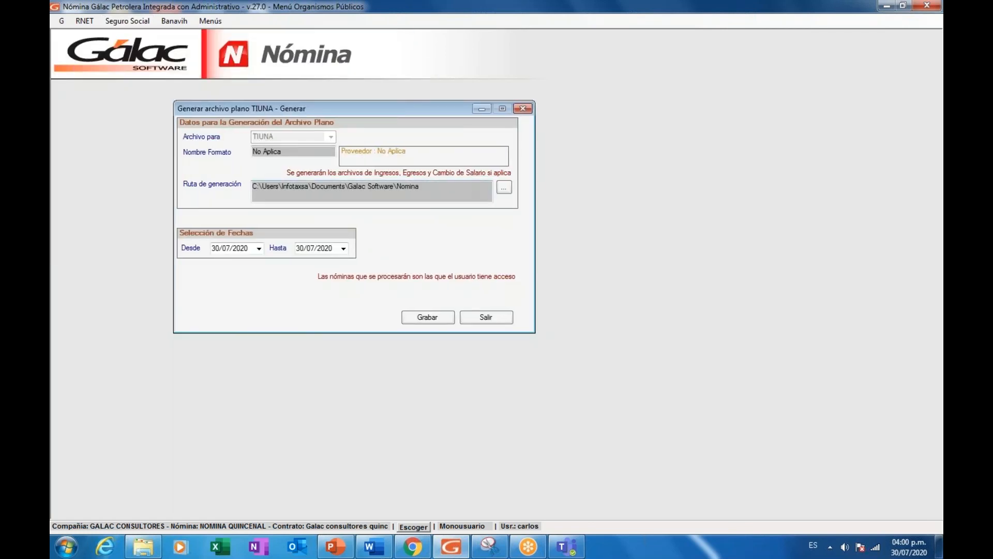
Step: Try to generate the TIUNA flat files in the Escritorio folder for the period 01/06/2020 to 31/07/2020
{"action": "left_click", "coordinate": [504, 188]}
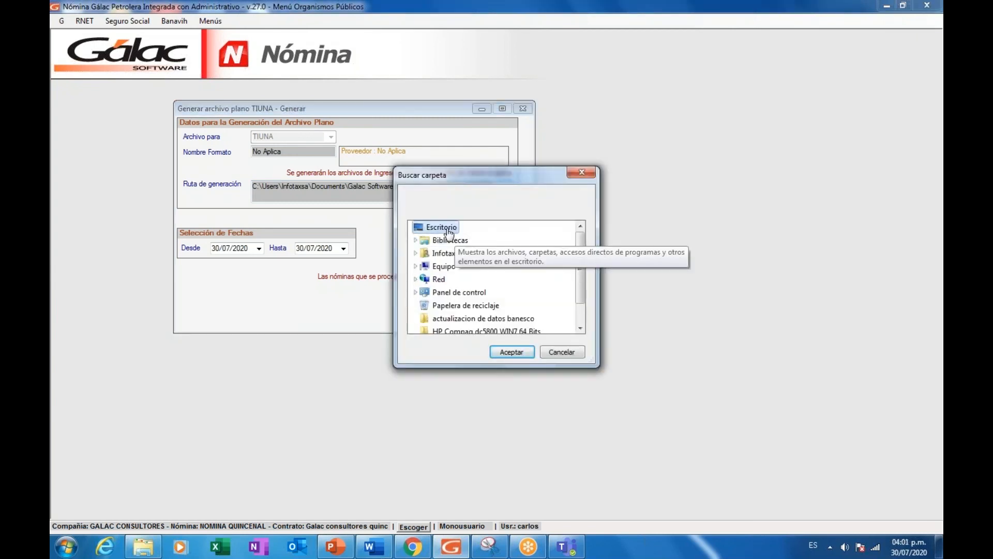
{"action": "left_click", "coordinate": [509, 352]}
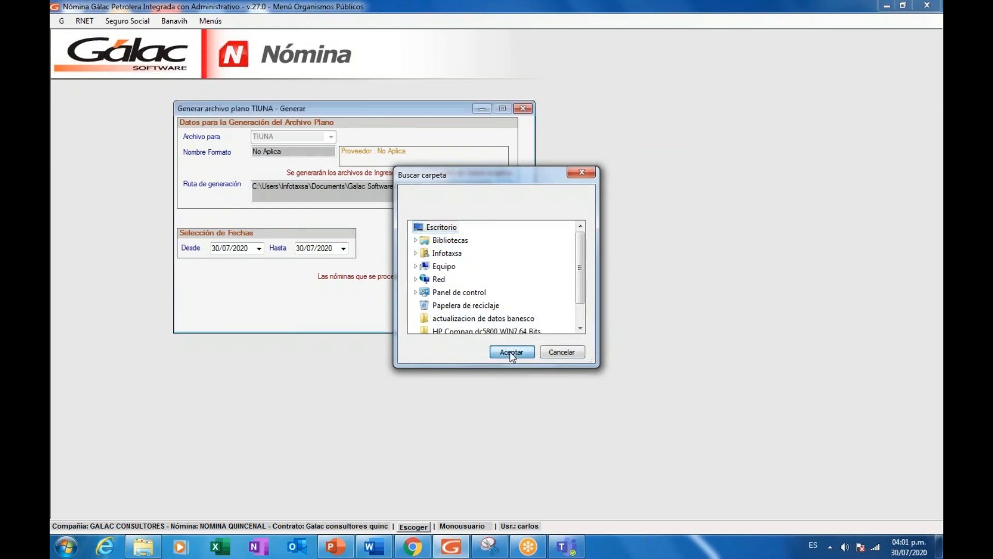
{"action": "key", "text": "Tab"}
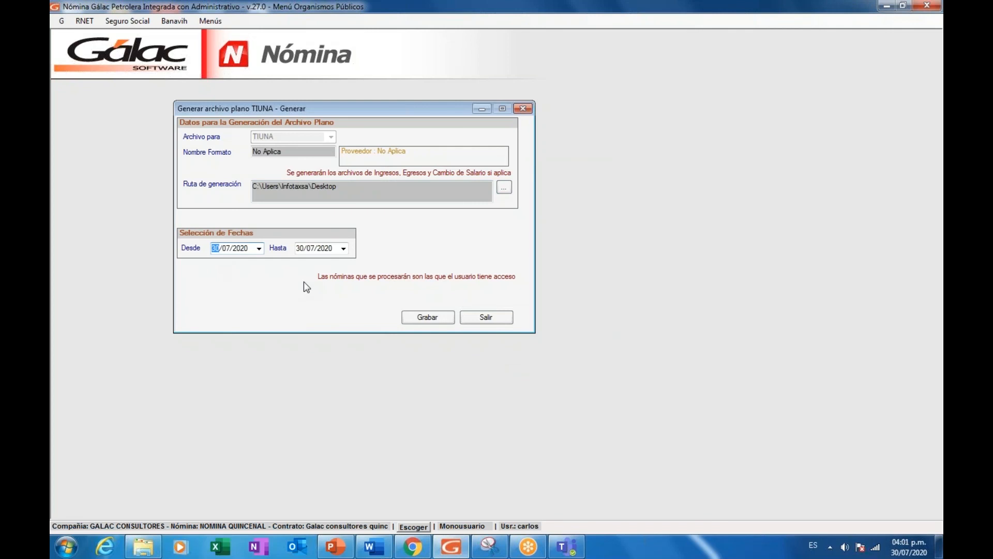
{"action": "type", "text": "01"}
{"action": "key", "text": "Right"}
{"action": "key", "text": "Tab"}
{"action": "left_click", "coordinate": [214, 248]}
{"action": "left_click", "coordinate": [435, 322]}
Step: Acknowledge the Ingreso, Egreso and Cambio de Salario notices for the June–July period and decline to view the results file
{"action": "left_click_drag", "start_coordinate": [549, 209], "coordinate": [548, 137]}
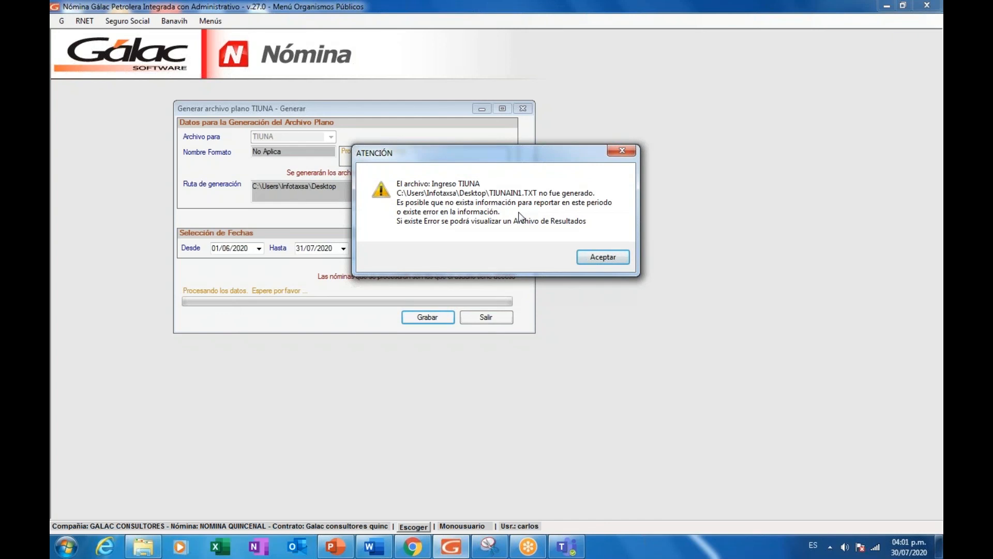
{"action": "left_click", "coordinate": [600, 257]}
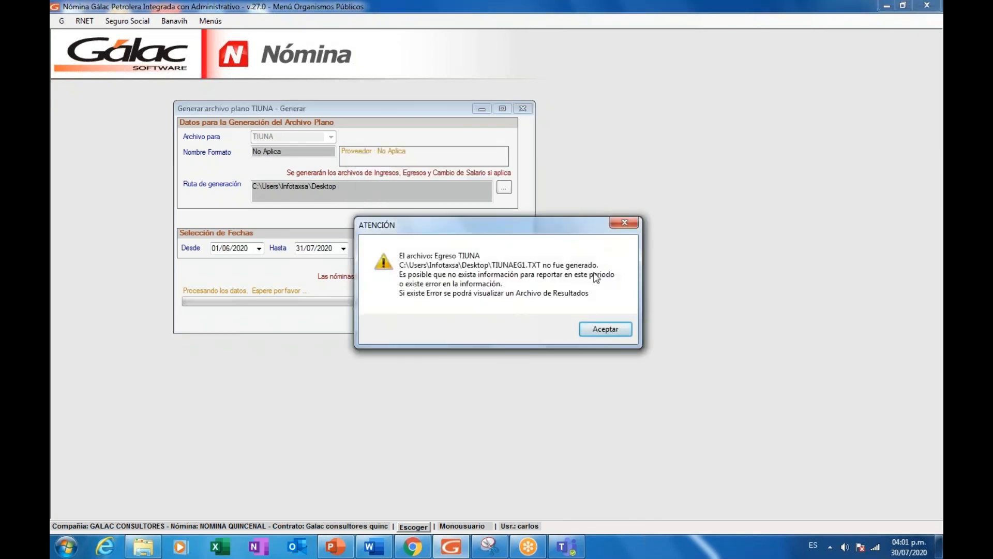
{"action": "left_click", "coordinate": [601, 329]}
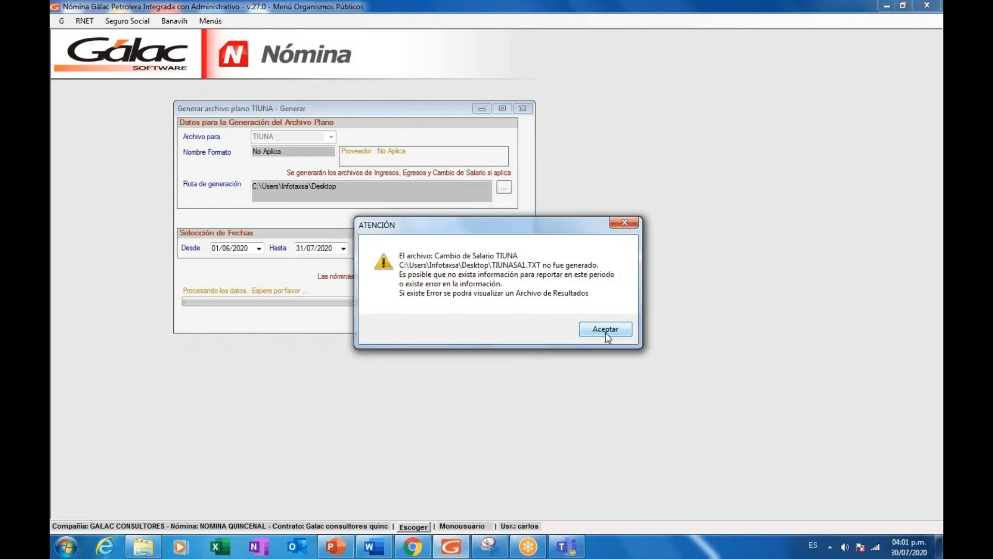
{"action": "left_click", "coordinate": [611, 329]}
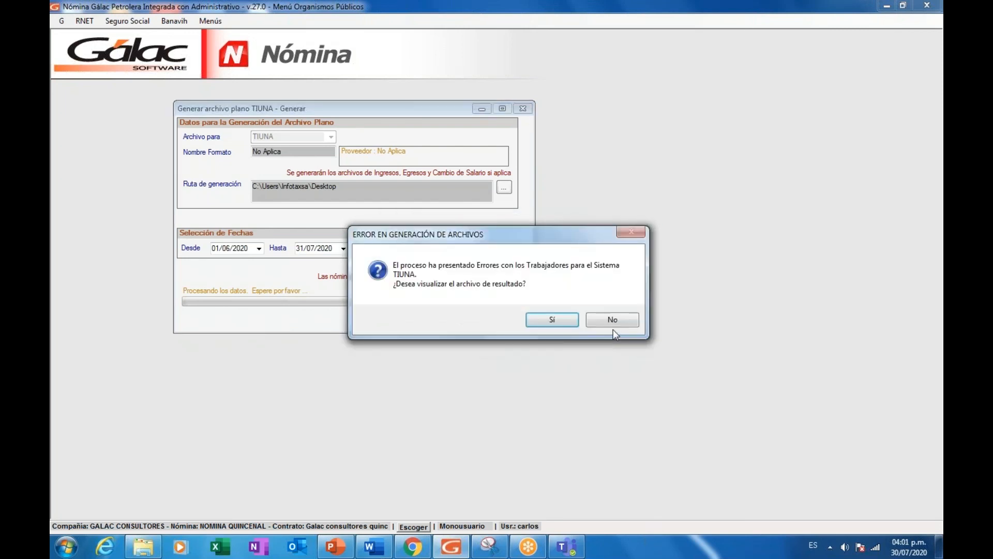
{"action": "left_click", "coordinate": [618, 325]}
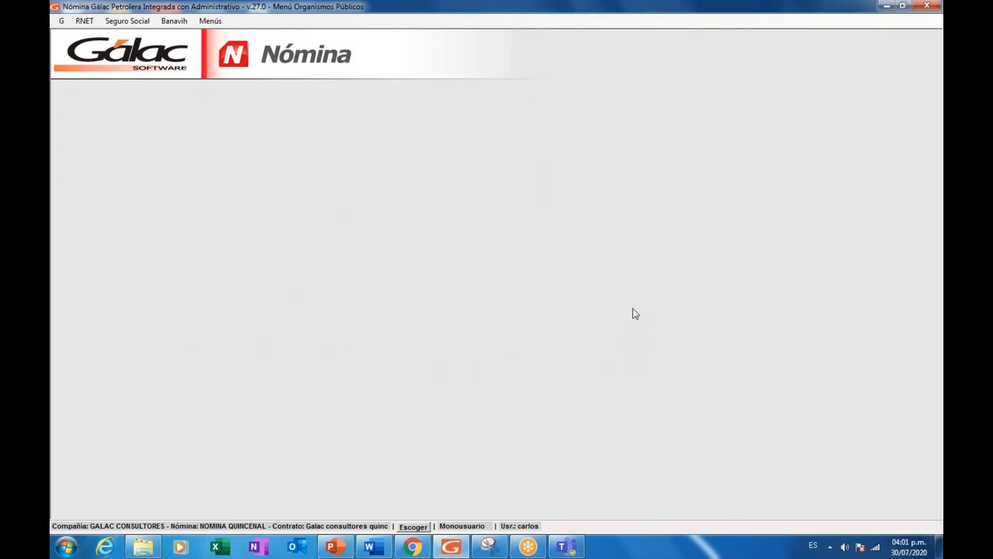
Step: Reopen the TIUNA flat file generation and set the date range from 01/04/2020 to 31/07/2020
{"action": "left_click", "coordinate": [144, 24]}
{"action": "left_click", "coordinate": [154, 48]}
{"action": "left_click", "coordinate": [95, 178]}
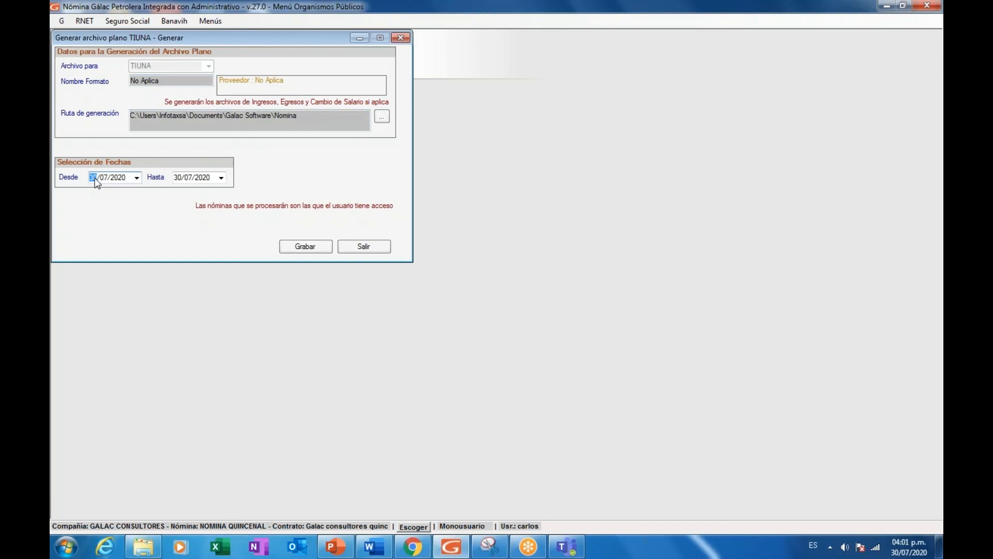
{"action": "type", "text": "01"}
{"action": "key", "text": "Right"}
{"action": "type", "text": "04"}
{"action": "key", "text": "Tab"}
{"action": "type", "text": "31"}
Step: Set the generation path to the Escritorio folder and generate the TIUNA flat files
{"action": "left_click", "coordinate": [382, 118]}
{"action": "left_click", "coordinate": [436, 228]}
{"action": "left_click", "coordinate": [504, 354]}
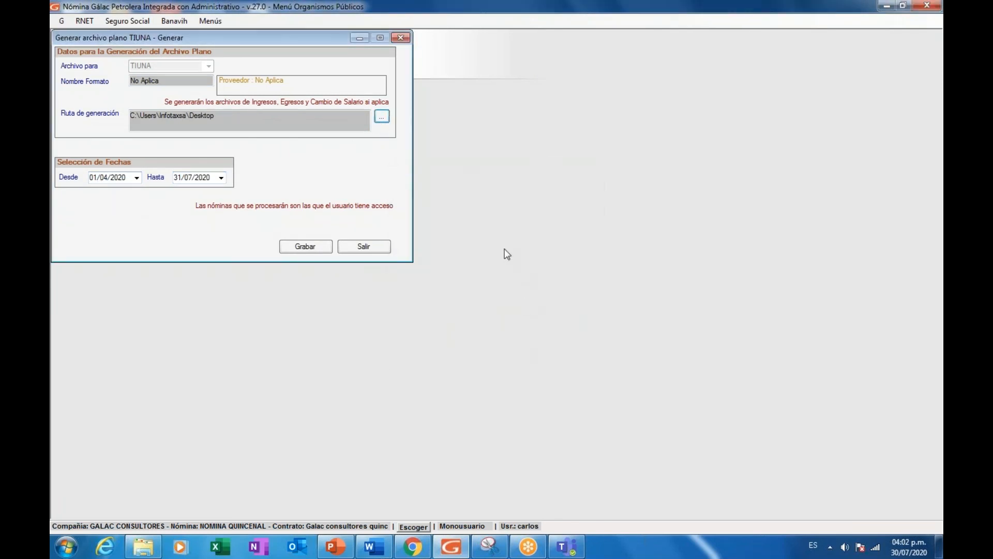
{"action": "left_click", "coordinate": [311, 250]}
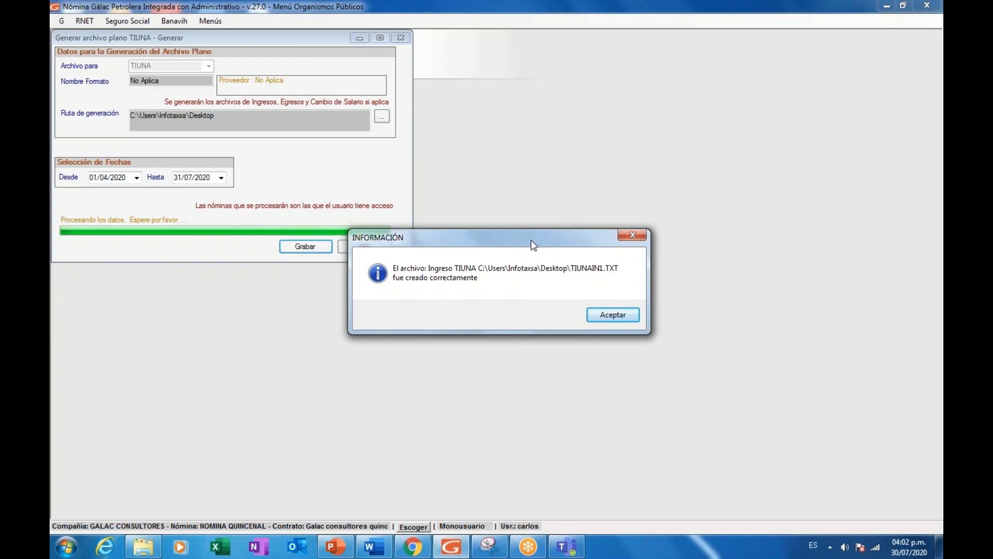
Step: Acknowledge the TIUNA file notices for the April–July period and decline to view the results file
{"action": "left_click_drag", "start_coordinate": [531, 241], "coordinate": [552, 205]}
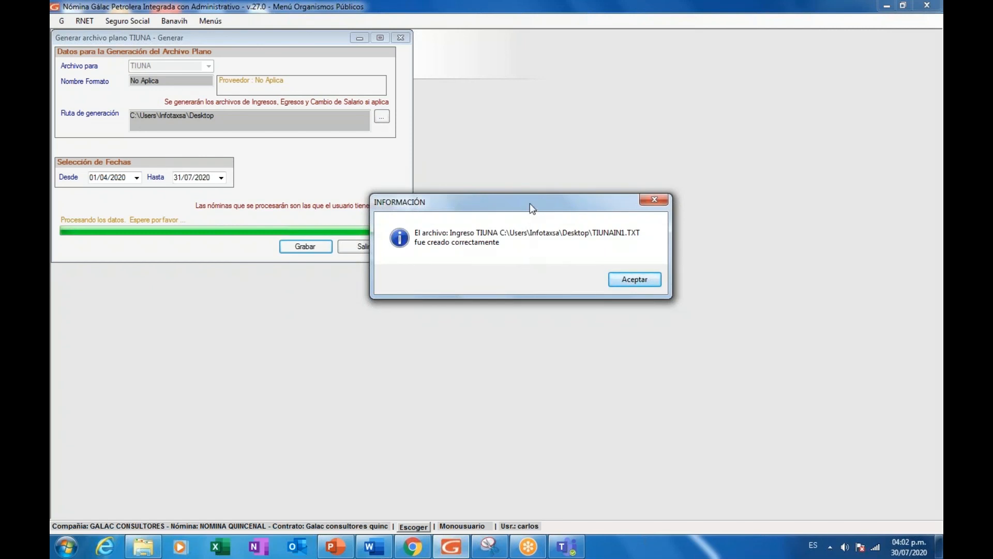
{"action": "left_click", "coordinate": [636, 282]}
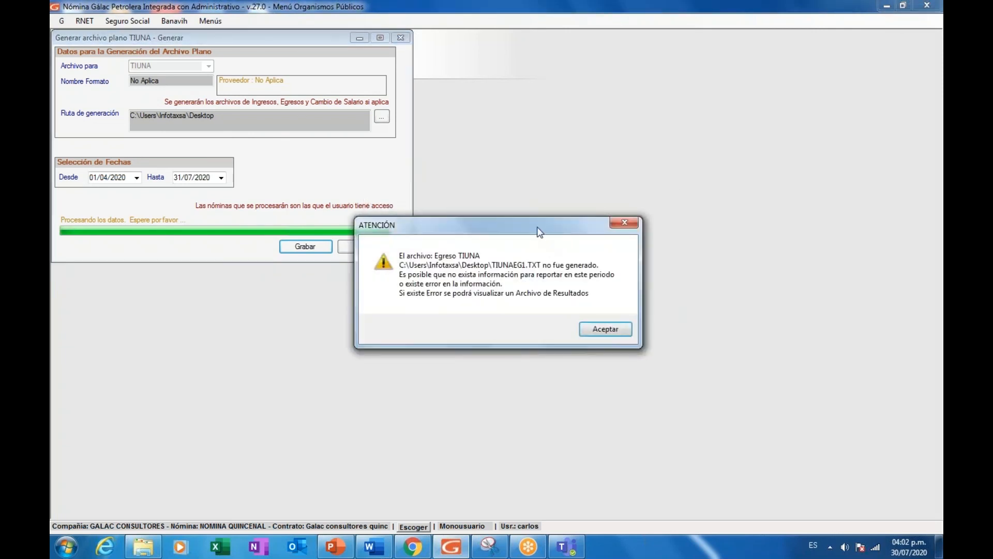
{"action": "left_click", "coordinate": [618, 332]}
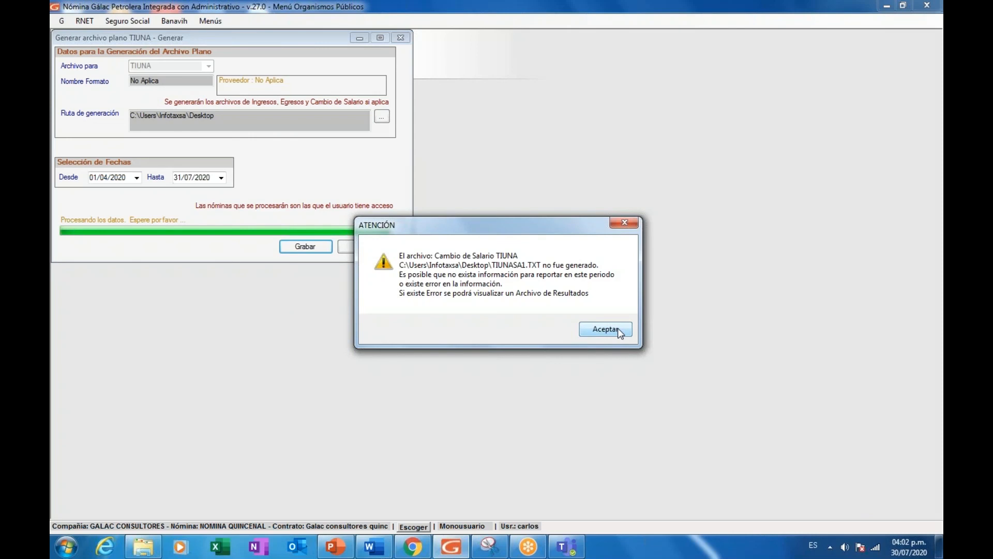
{"action": "left_click", "coordinate": [617, 328]}
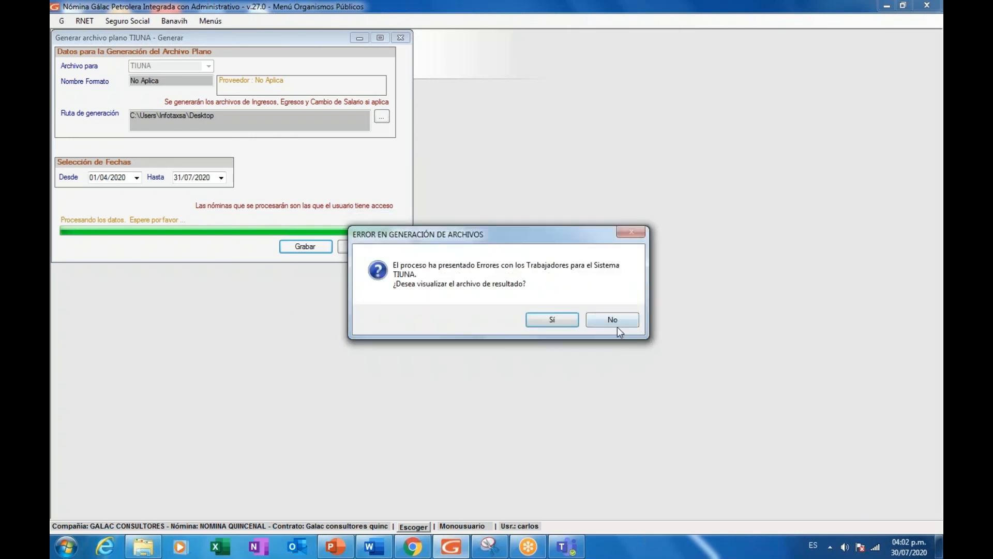
{"action": "left_click", "coordinate": [623, 318]}
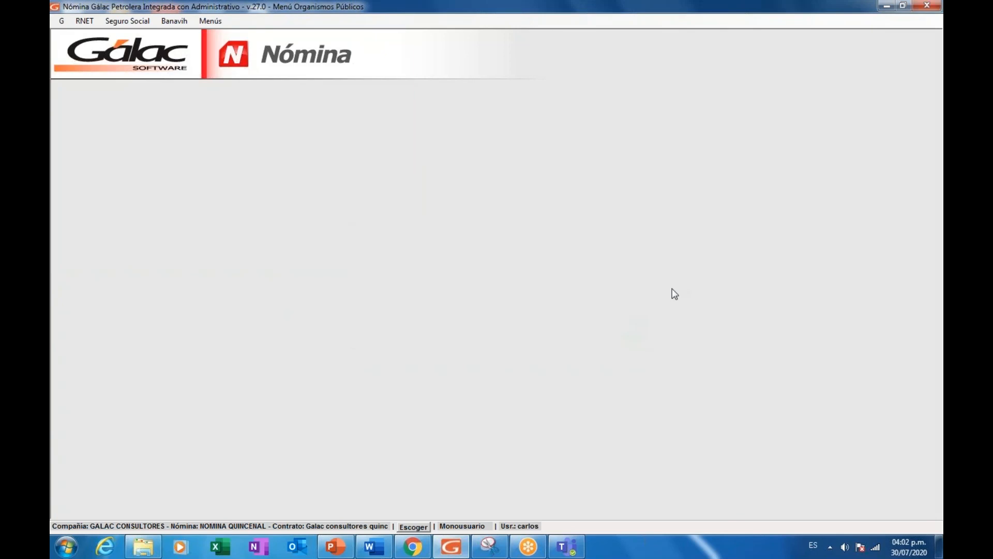
Step: Minimize Nómina Gálac and open the TIUNAIN1 text file on the desktop to examine its record
{"action": "left_click", "coordinate": [888, 6]}
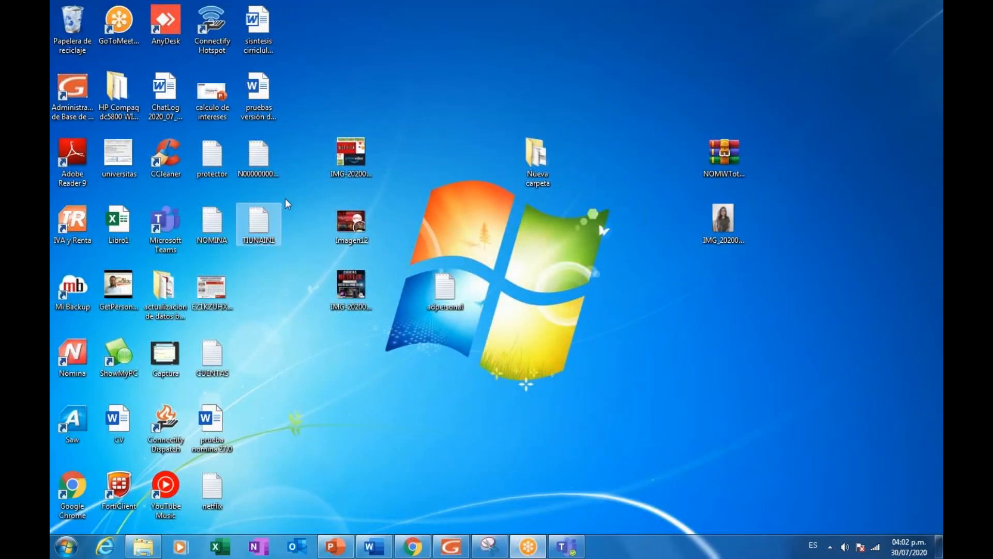
{"action": "double_click", "coordinate": [258, 225]}
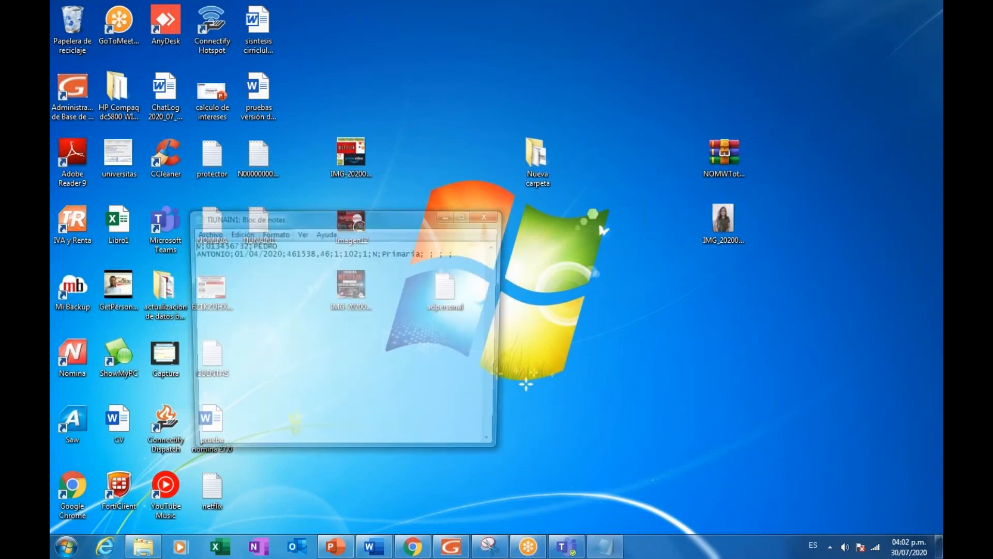
{"action": "left_click_drag", "start_coordinate": [369, 219], "coordinate": [391, 135]}
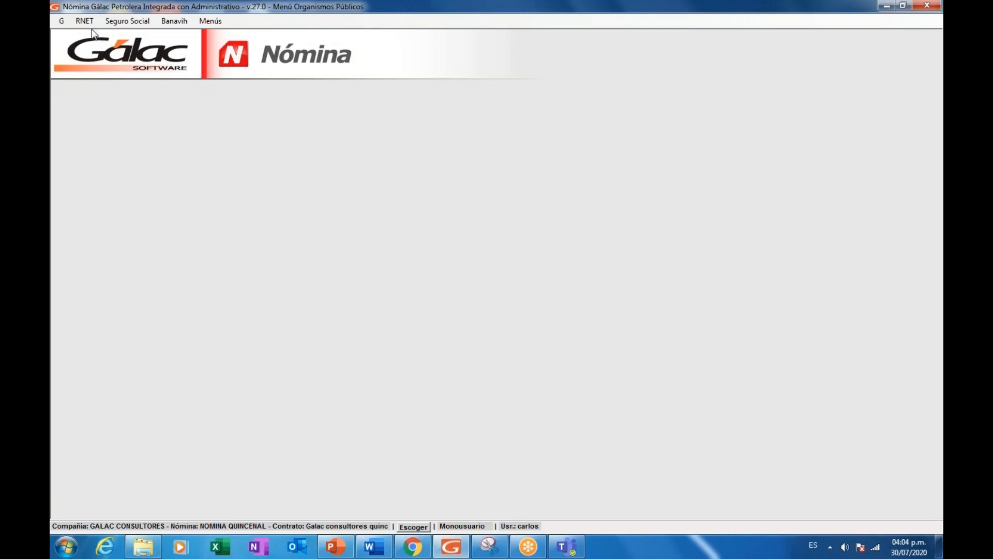
Step: Go to the Menú Principal module, open the worker records for consultation and advance to the next worker
{"action": "left_click", "coordinate": [207, 23]}
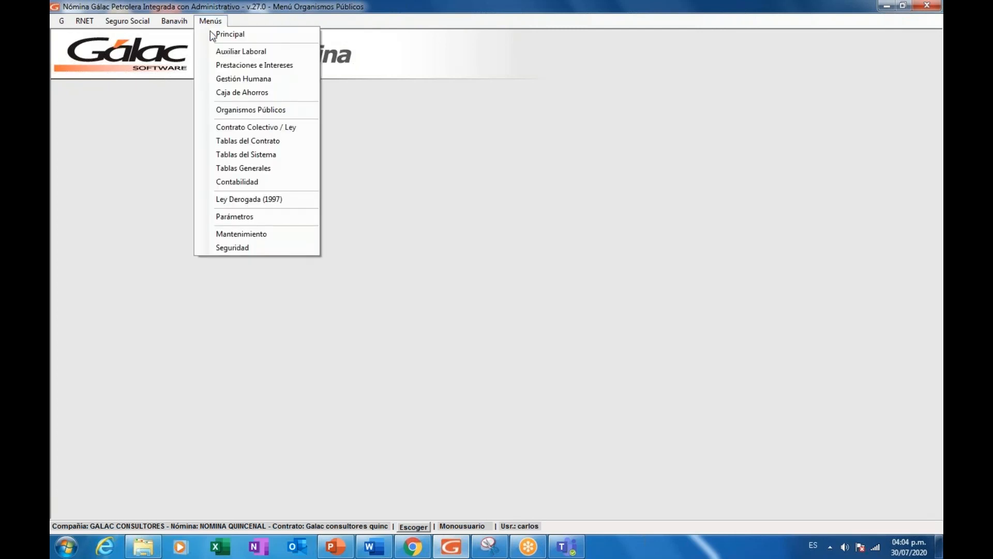
{"action": "left_click", "coordinate": [228, 34]}
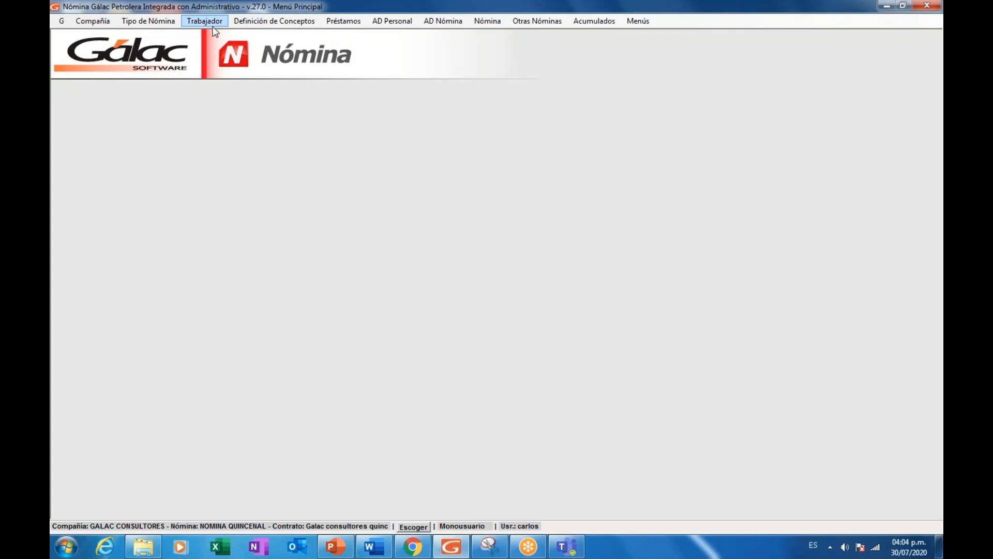
{"action": "left_click", "coordinate": [212, 23]}
{"action": "left_click", "coordinate": [225, 37]}
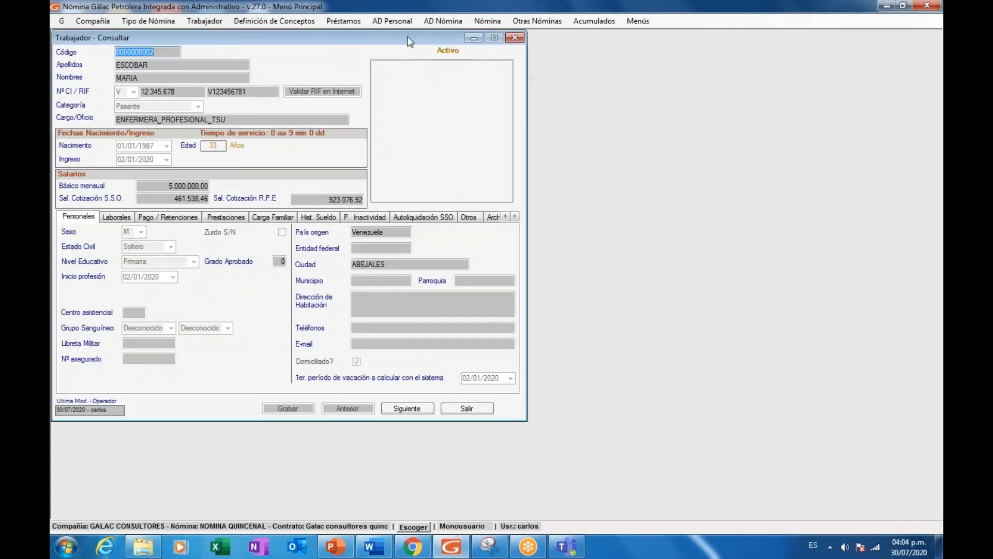
{"action": "left_click_drag", "start_coordinate": [410, 38], "coordinate": [554, 89]}
{"action": "left_click", "coordinate": [534, 456]}
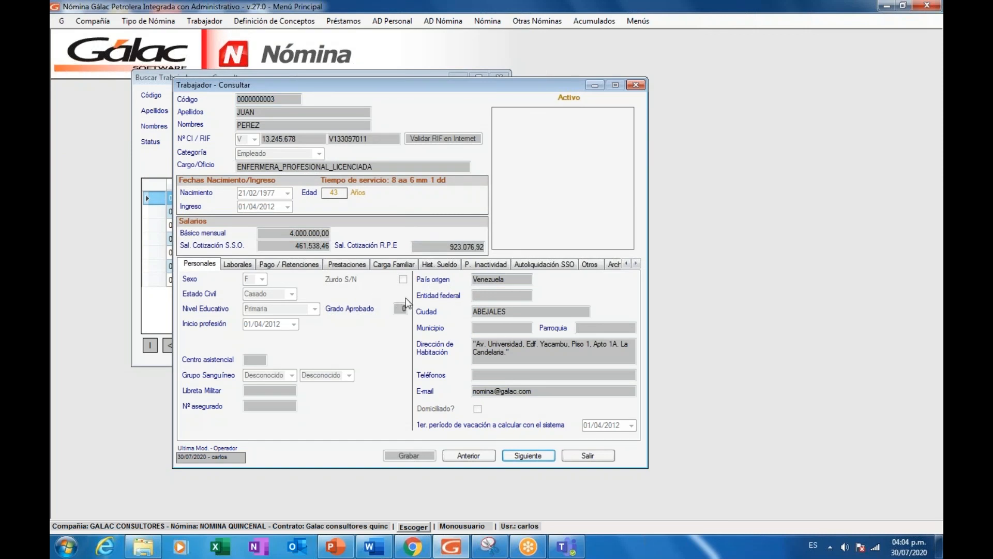
Step: Examine the worker's Carga Familiar and Laborales data, including the Divisas and definable fields, and close the worker windows
{"action": "left_click", "coordinate": [401, 264]}
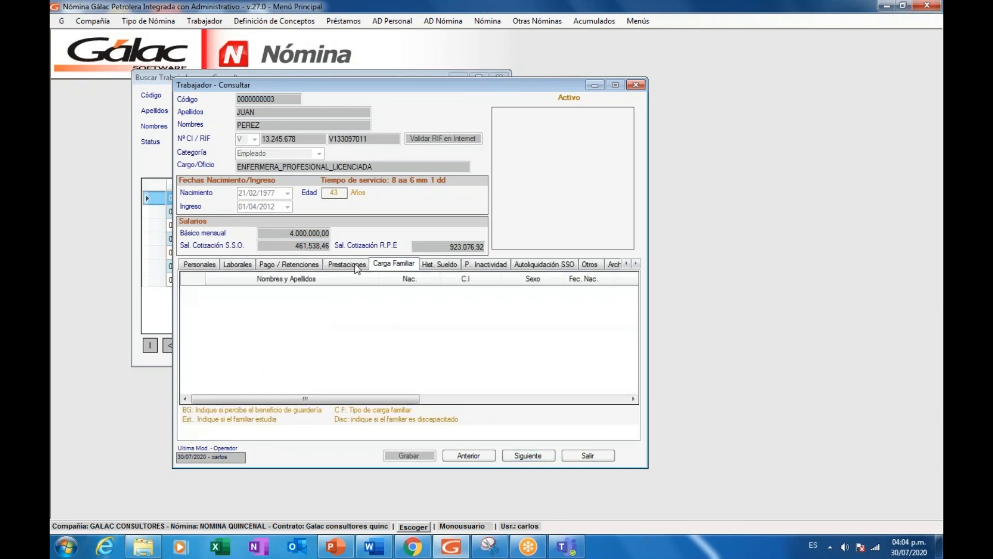
{"action": "left_click", "coordinate": [241, 264]}
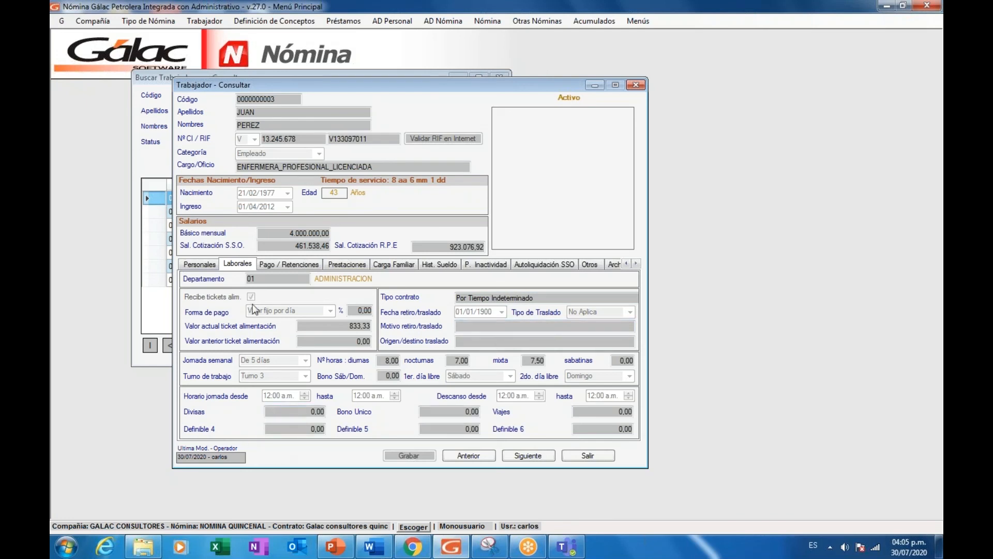
{"action": "left_click", "coordinate": [313, 412]}
{"action": "left_click", "coordinate": [451, 414]}
{"action": "left_click", "coordinate": [601, 429]}
{"action": "left_click", "coordinate": [316, 428]}
{"action": "left_click", "coordinate": [595, 457]}
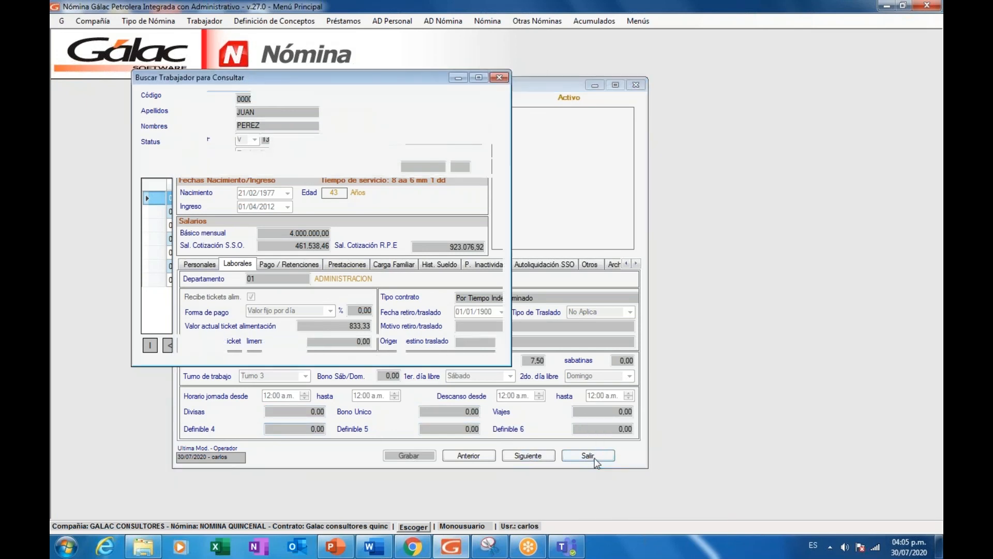
{"action": "left_click", "coordinate": [491, 170]}
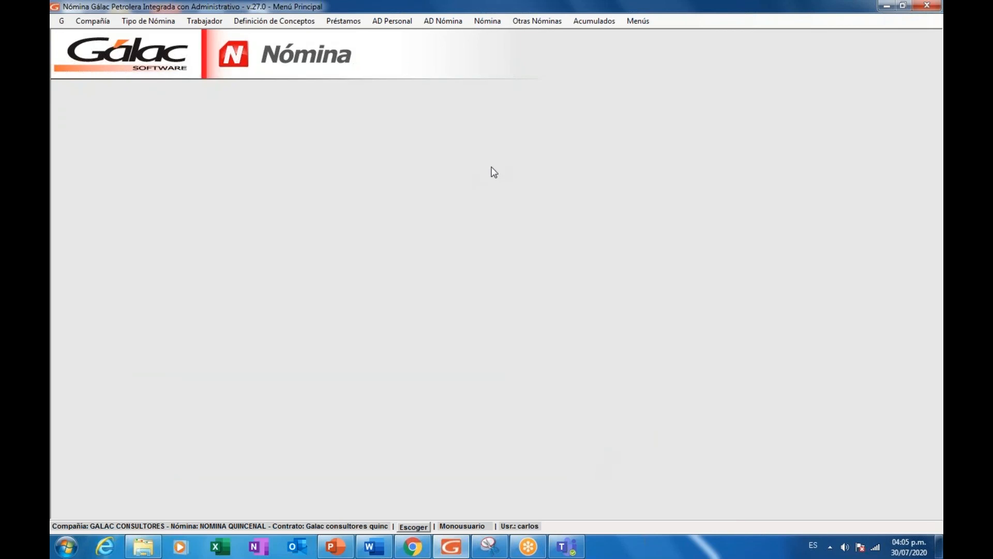
Step: Return to the Organismos Públicos module and open the RNET search for modifying a worker's record
{"action": "left_click", "coordinate": [641, 25]}
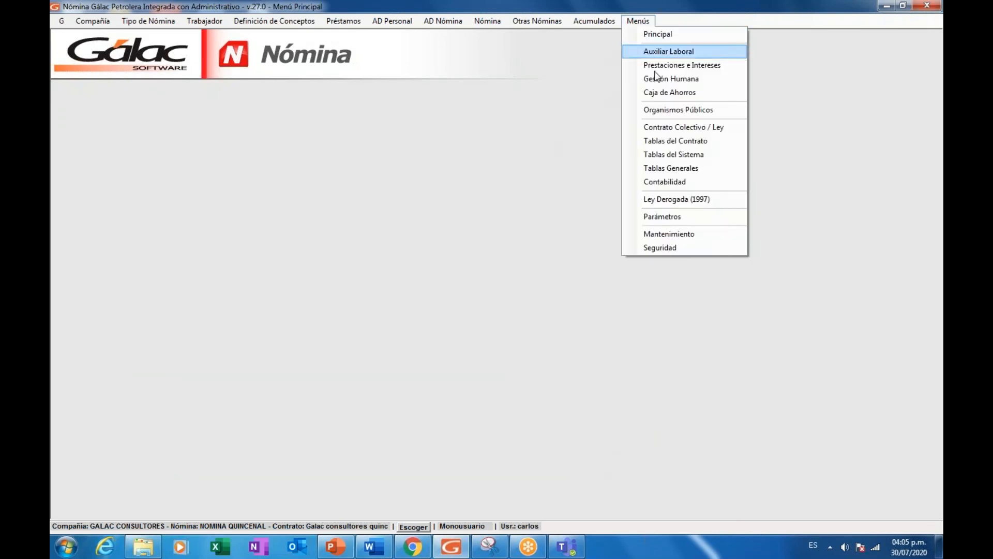
{"action": "left_click", "coordinate": [671, 111]}
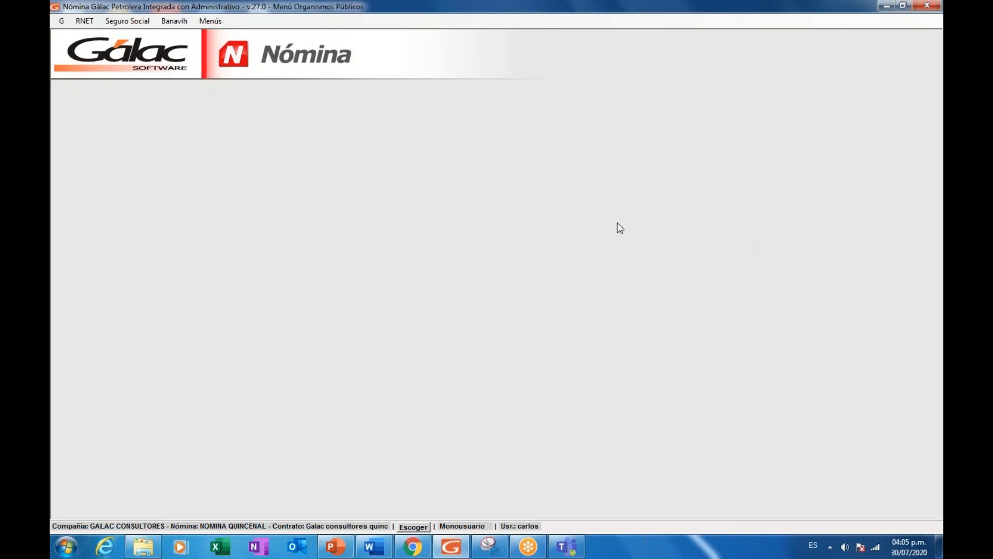
{"action": "left_click", "coordinate": [84, 21]}
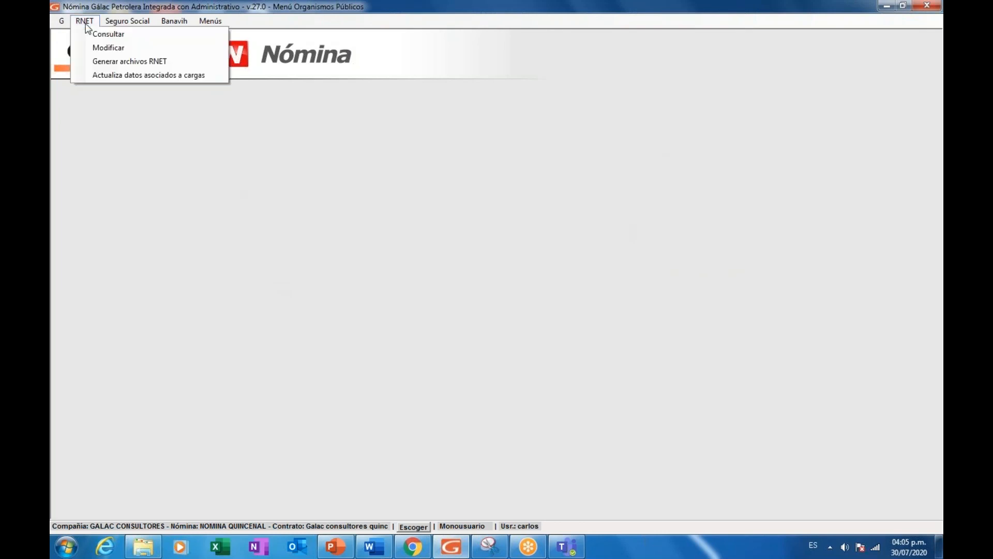
{"action": "left_click", "coordinate": [158, 49]}
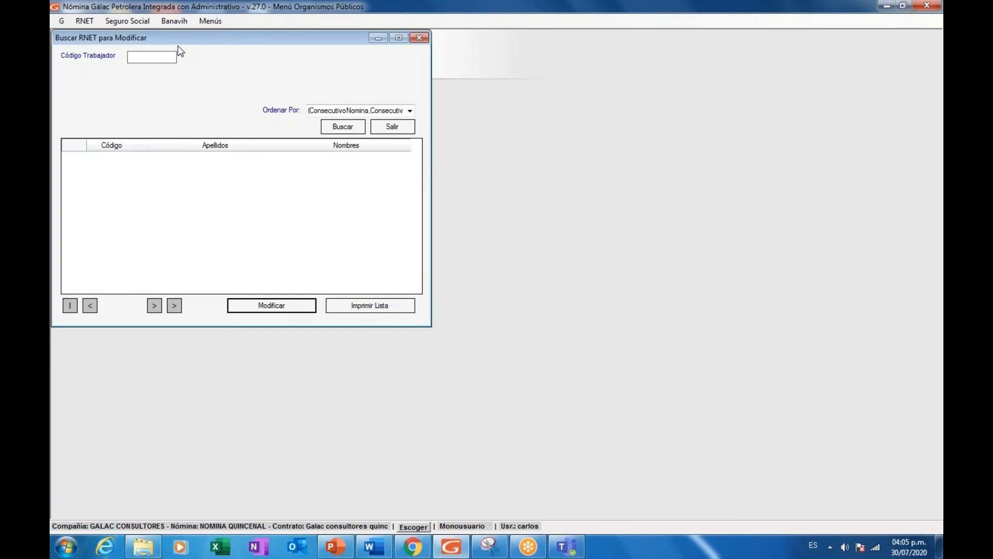
{"action": "left_click", "coordinate": [421, 163]}
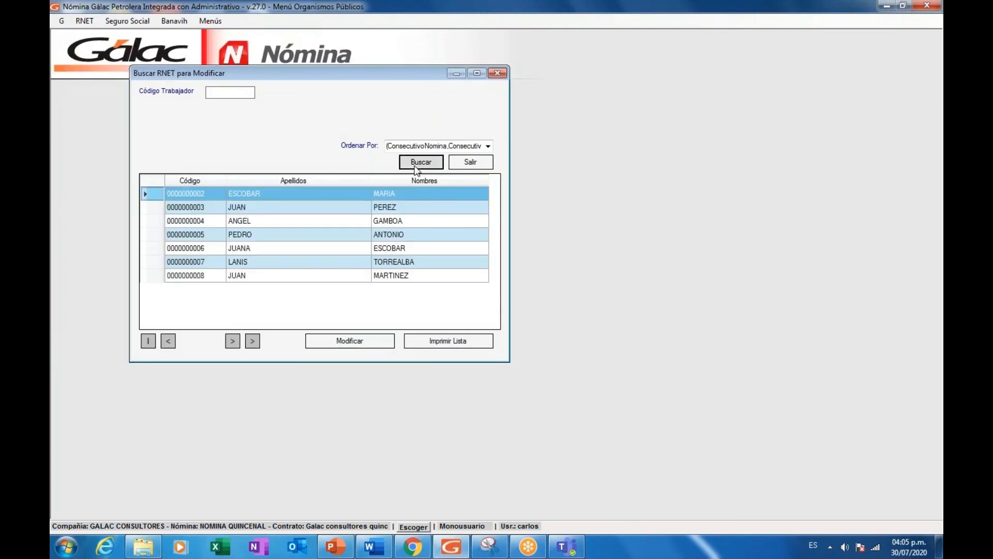
{"action": "left_click", "coordinate": [403, 249]}
{"action": "left_click", "coordinate": [405, 275]}
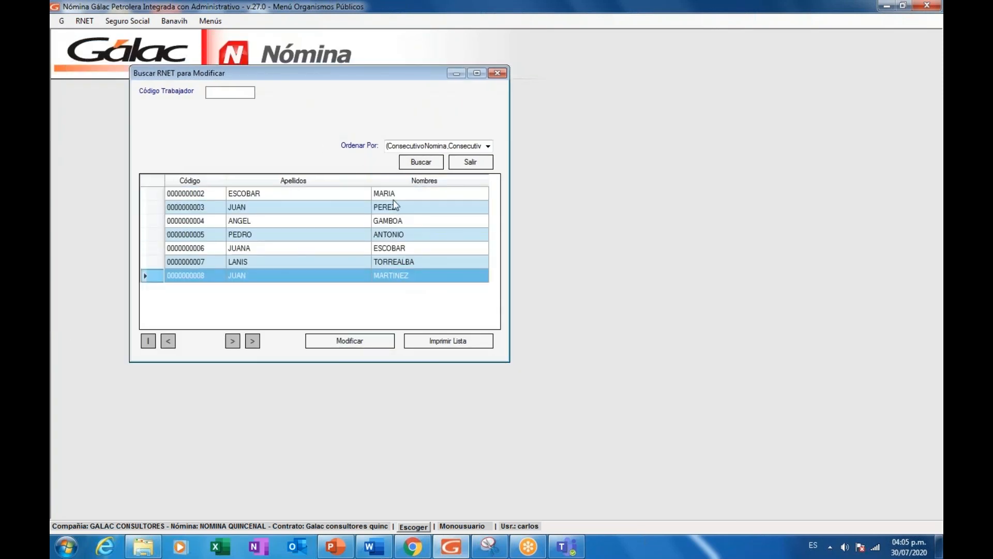
{"action": "left_click", "coordinate": [393, 199]}
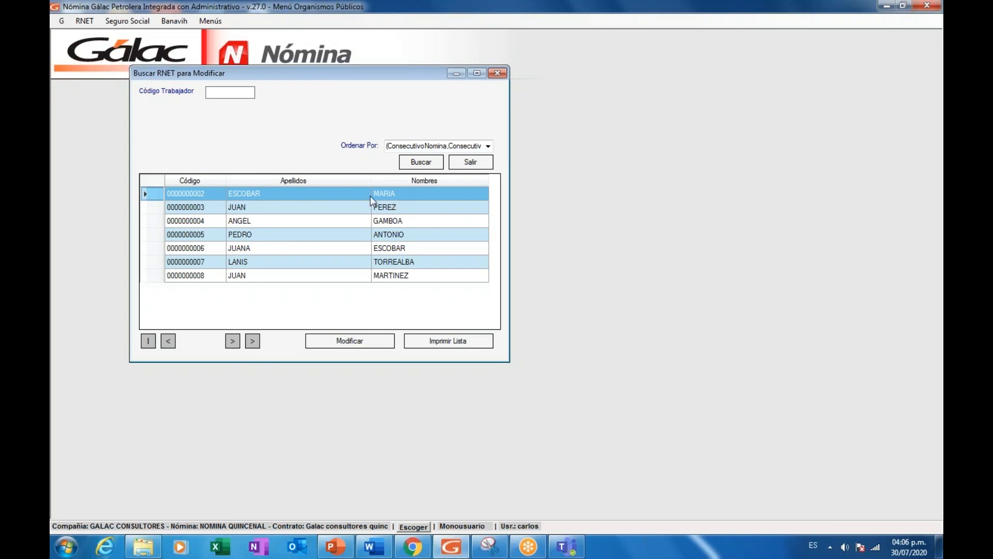
{"action": "double_click", "coordinate": [371, 200]}
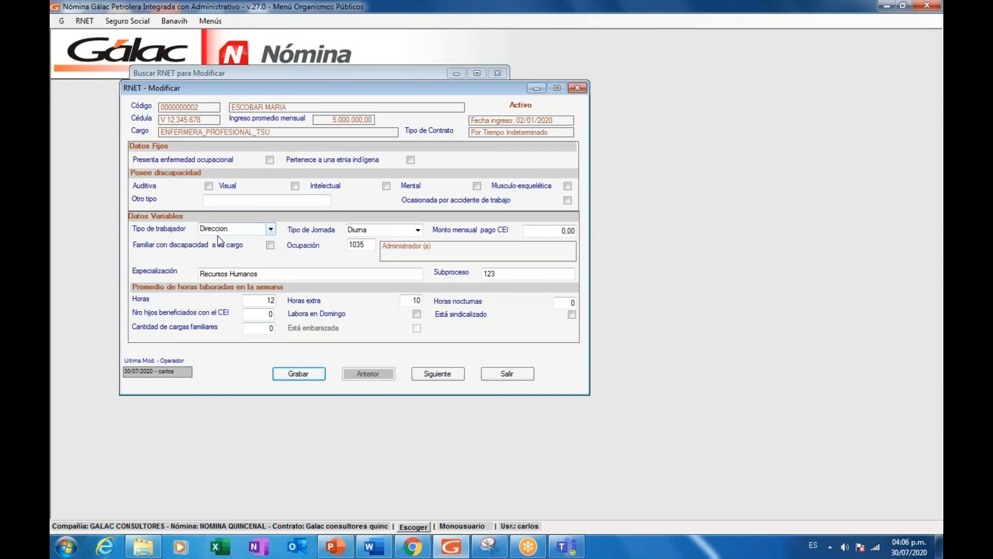
Step: Review the worker type and shift options, choosing Direccion as Tipo de trabajador and Diurna as Tipo de Jornada
{"action": "left_click", "coordinate": [271, 230]}
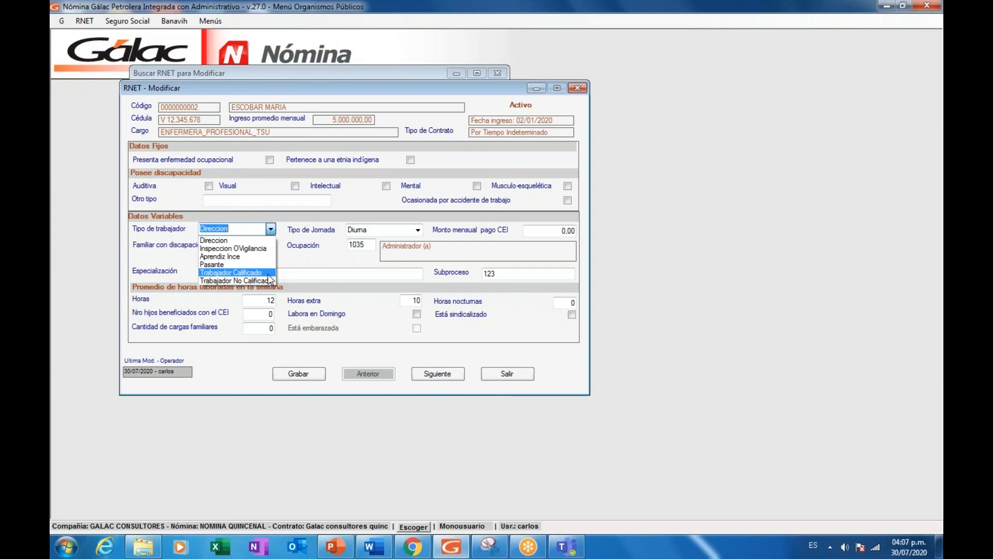
{"action": "left_click", "coordinate": [269, 240]}
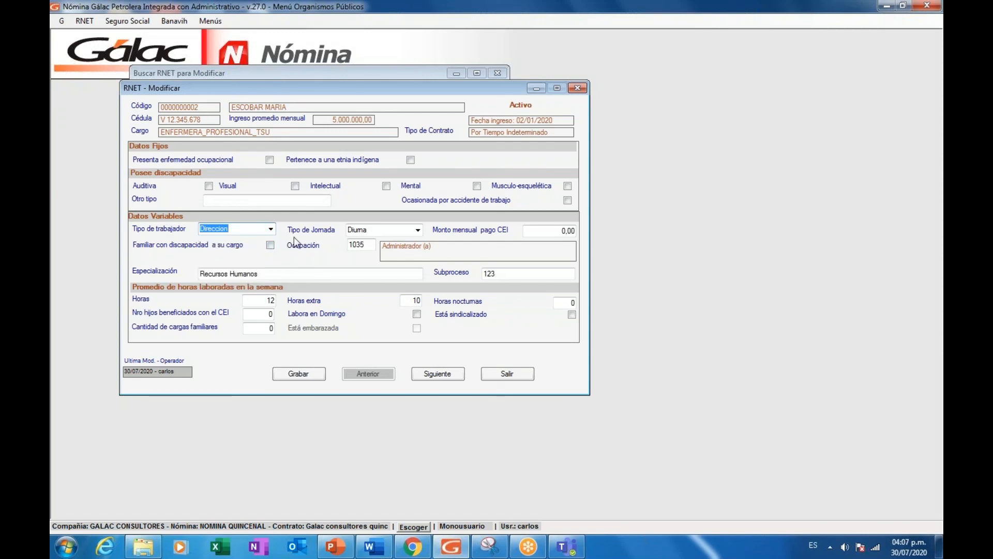
{"action": "left_click", "coordinate": [418, 230]}
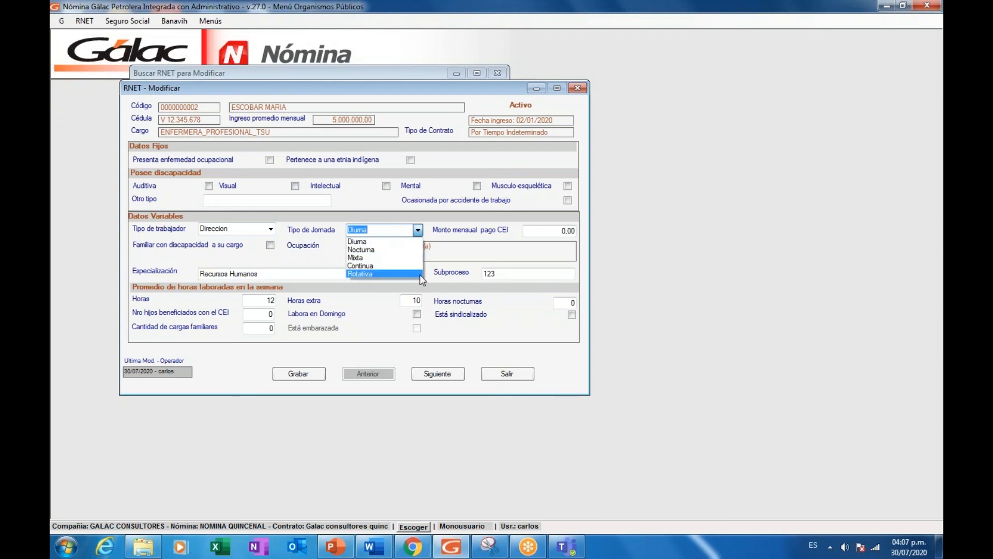
{"action": "left_click", "coordinate": [406, 243]}
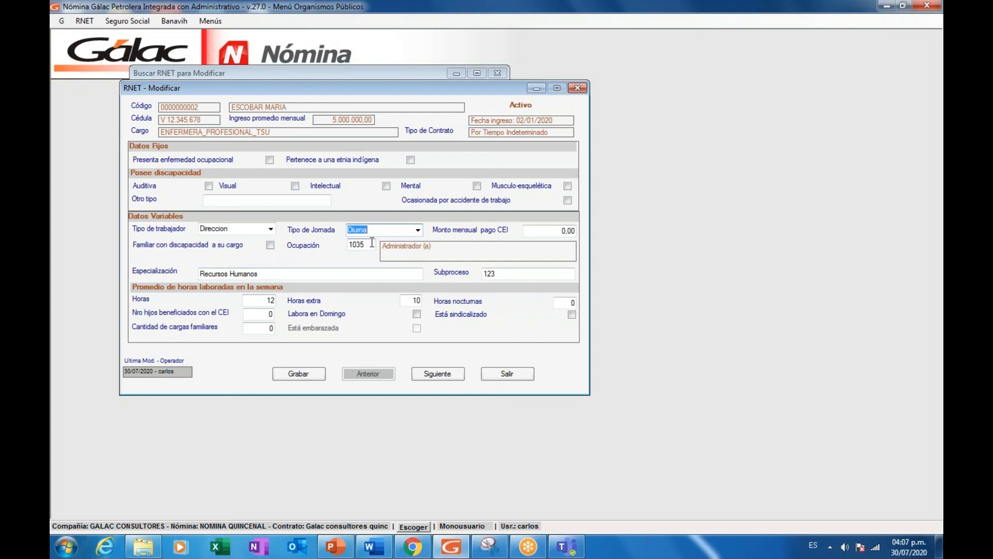
Step: Clear the Ocupación code, open the RNET occupation lookup and browse its list to occupation 1008
{"action": "left_click_drag", "start_coordinate": [372, 244], "coordinate": [346, 245]}
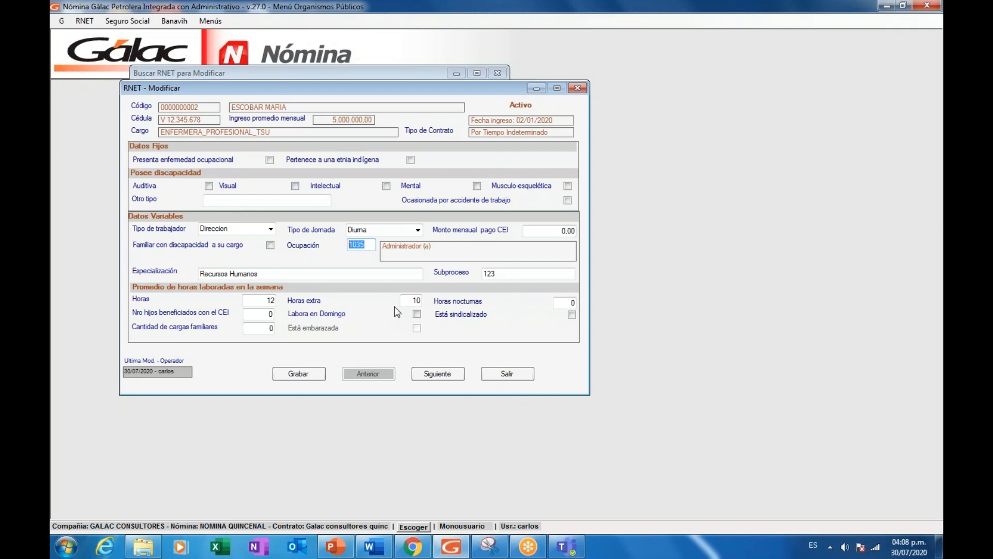
{"action": "key", "text": "BackSpace"}
{"action": "key", "text": "Return"}
{"action": "left_click_drag", "start_coordinate": [255, 13], "coordinate": [448, 128]}
{"action": "left_click", "coordinate": [432, 290]}
{"action": "scroll", "coordinate": [434, 293], "scroll_direction": "down", "scroll_amount": 1}
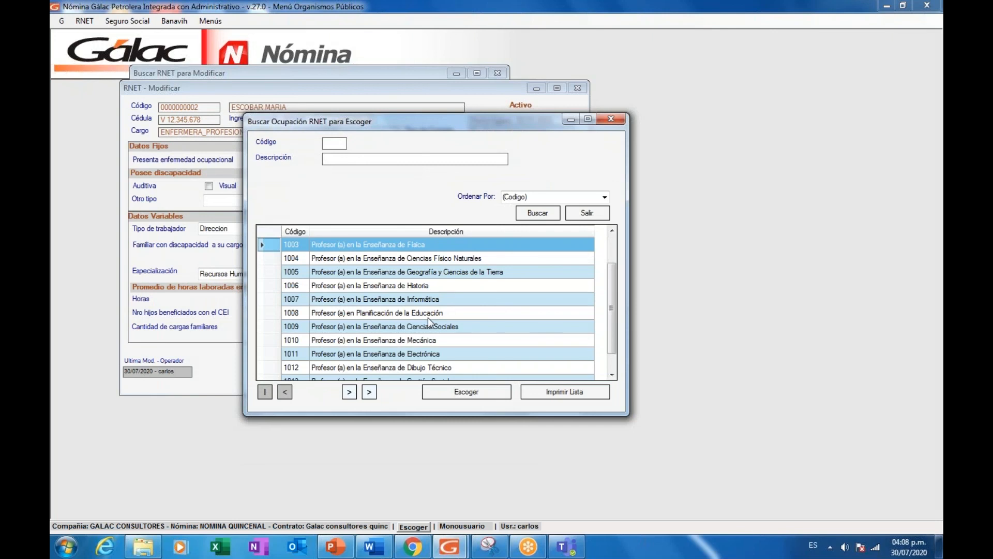
{"action": "left_click", "coordinate": [393, 318]}
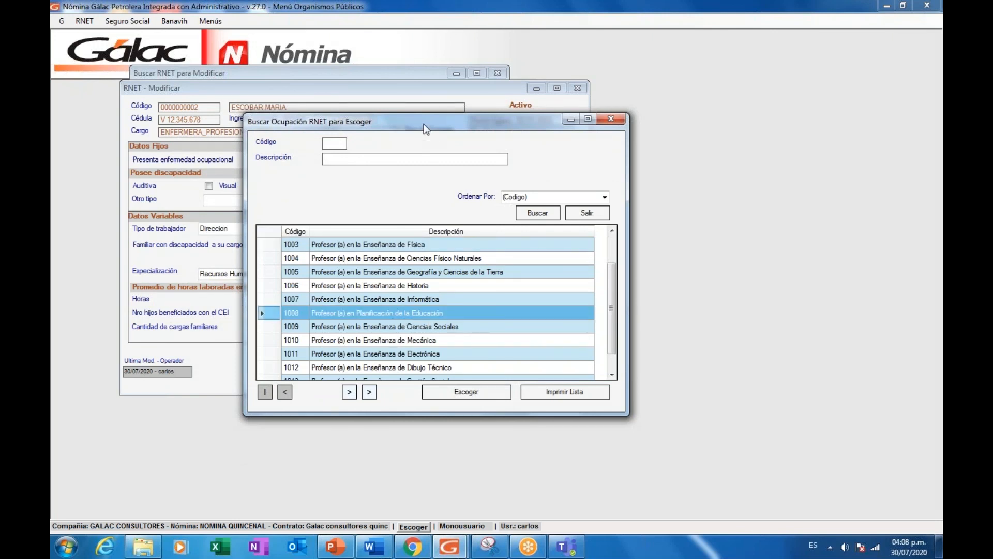
Step: Move the occupation lookup window clear of the worker's record and search for occupation code 1015
{"action": "left_click_drag", "start_coordinate": [425, 124], "coordinate": [440, 155]}
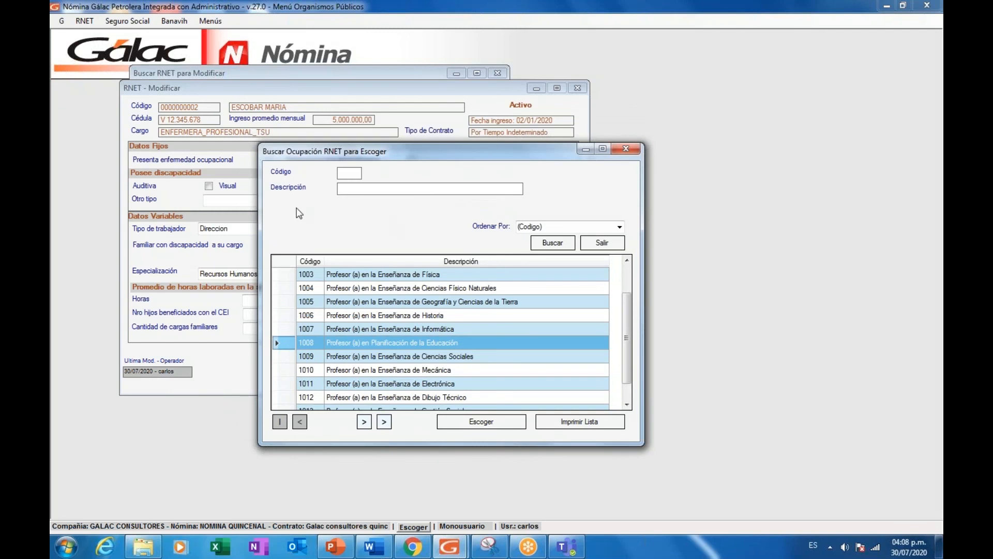
{"action": "left_click", "coordinate": [349, 174]}
{"action": "type", "text": "1015"}
{"action": "left_click", "coordinate": [552, 246]}
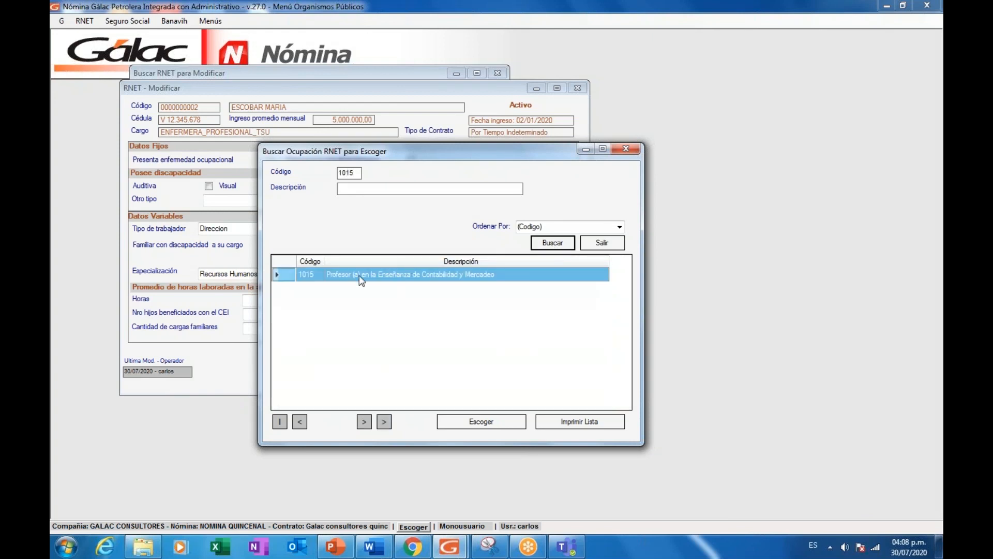
Step: Replace the code filter with the description *administra* and choose occupation 1035, Administrador (a), for the worker
{"action": "double_click", "coordinate": [355, 173]}
{"action": "key", "text": "BackSpace"}
{"action": "type", "text": "*administra*"}
{"action": "left_click", "coordinate": [551, 243]}
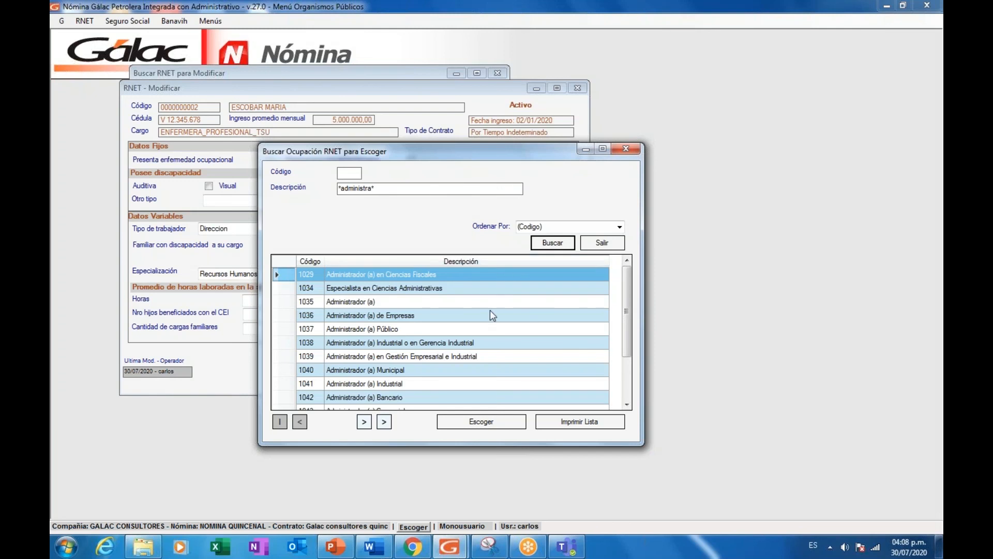
{"action": "left_click", "coordinate": [464, 356]}
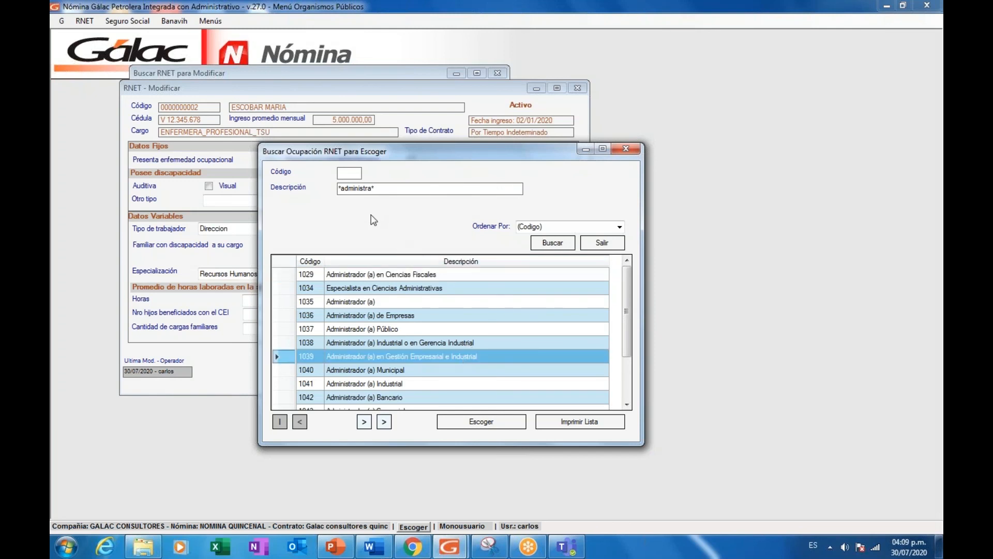
{"action": "left_click", "coordinate": [373, 304]}
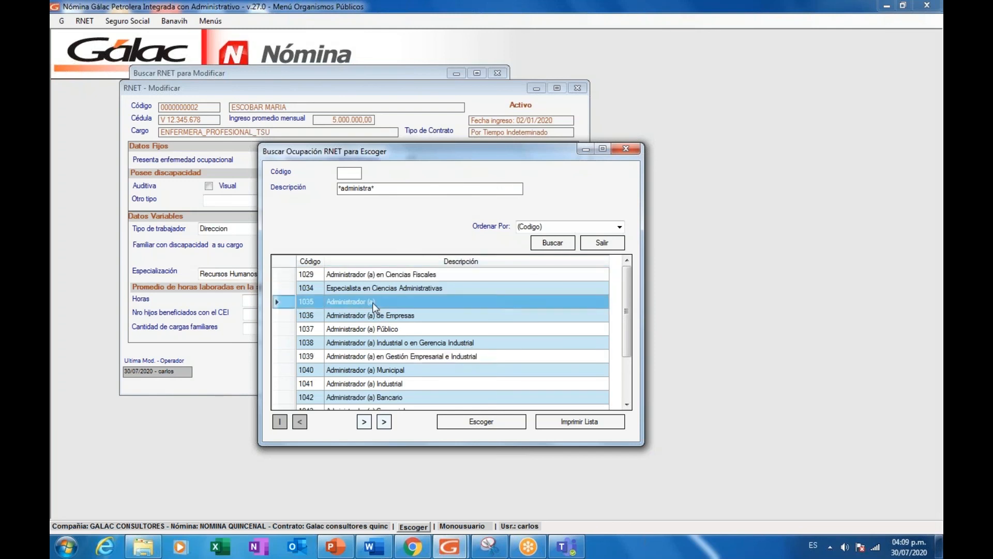
{"action": "double_click", "coordinate": [373, 303]}
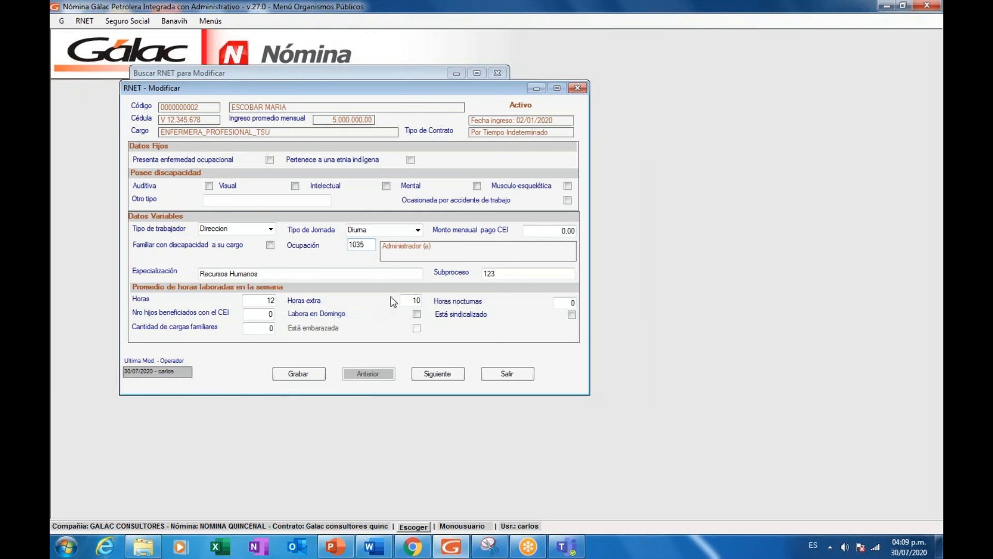
Step: Examine the Especialización and Subproceso fields of the worker's RNET record
{"action": "left_click_drag", "start_coordinate": [261, 273], "coordinate": [185, 272]}
{"action": "key", "text": "End"}
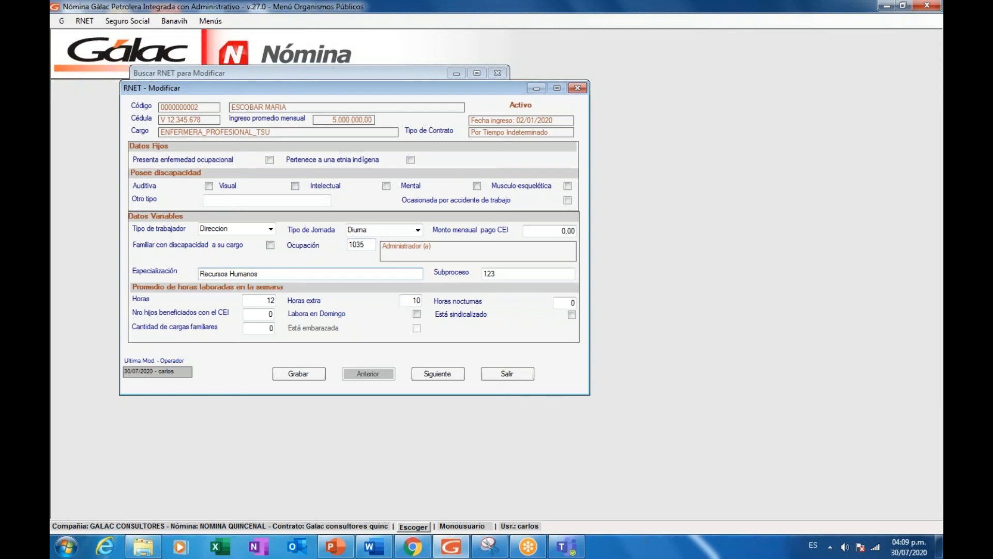
{"action": "left_click_drag", "start_coordinate": [499, 273], "coordinate": [466, 276]}
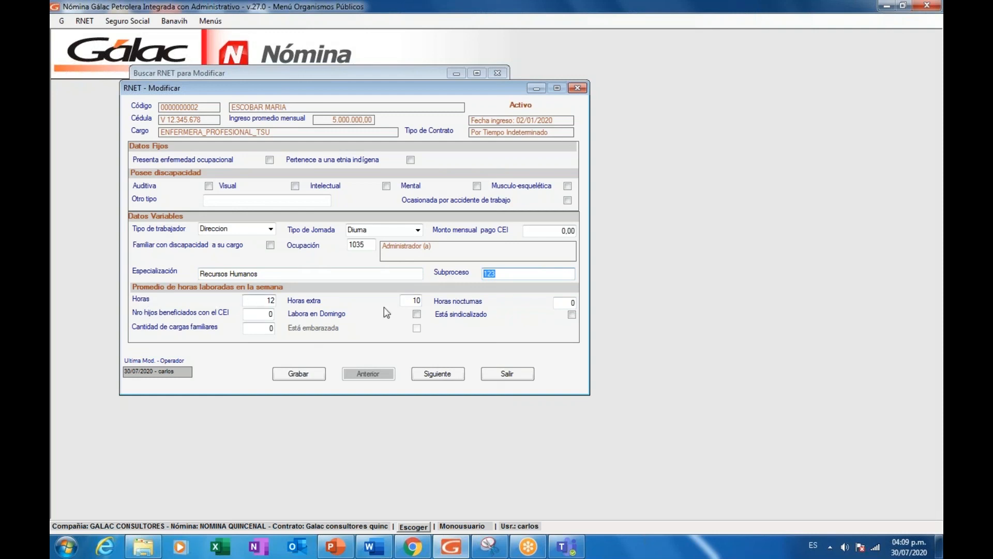
Step: Advance to the next worker's RNET record, save it and close the RNET search
{"action": "left_click", "coordinate": [443, 374]}
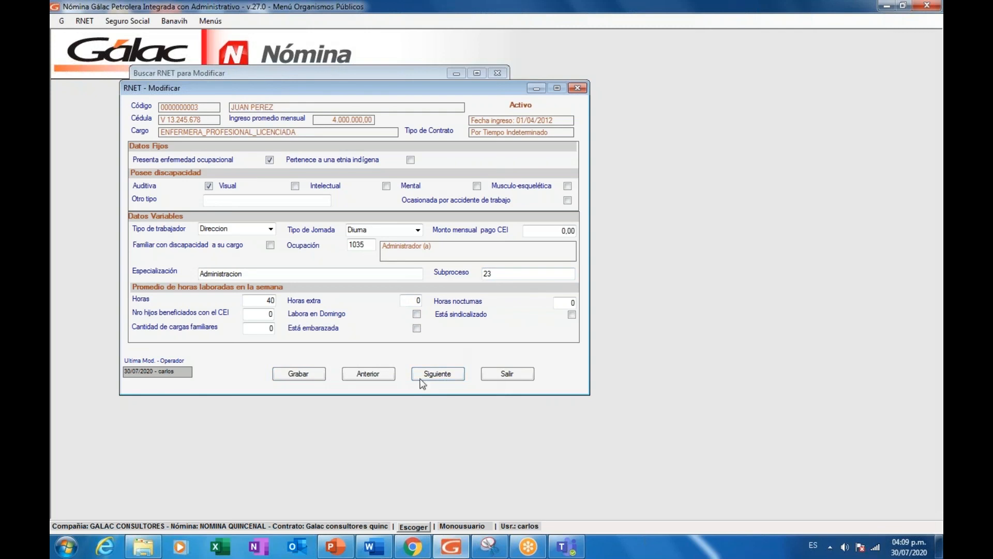
{"action": "left_click", "coordinate": [298, 375]}
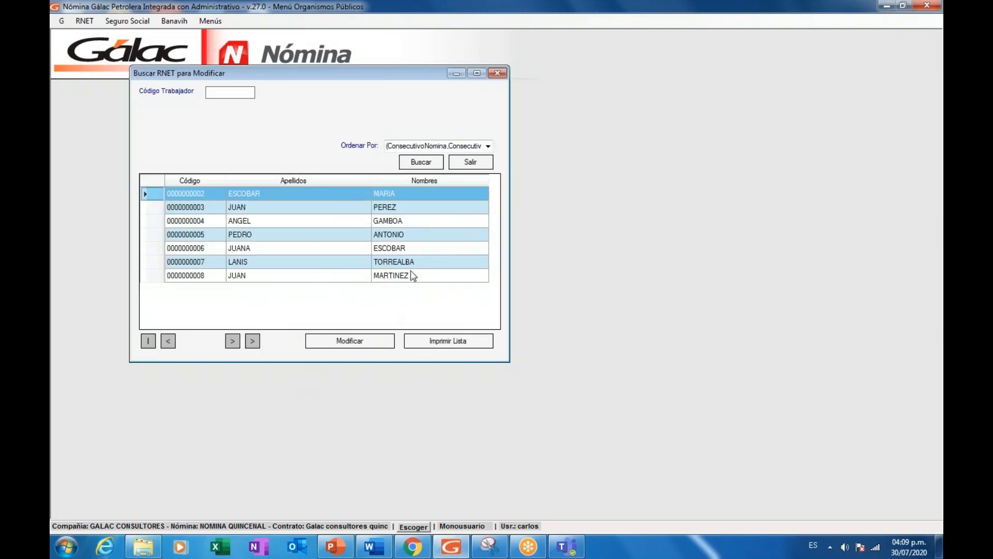
{"action": "left_click", "coordinate": [483, 164]}
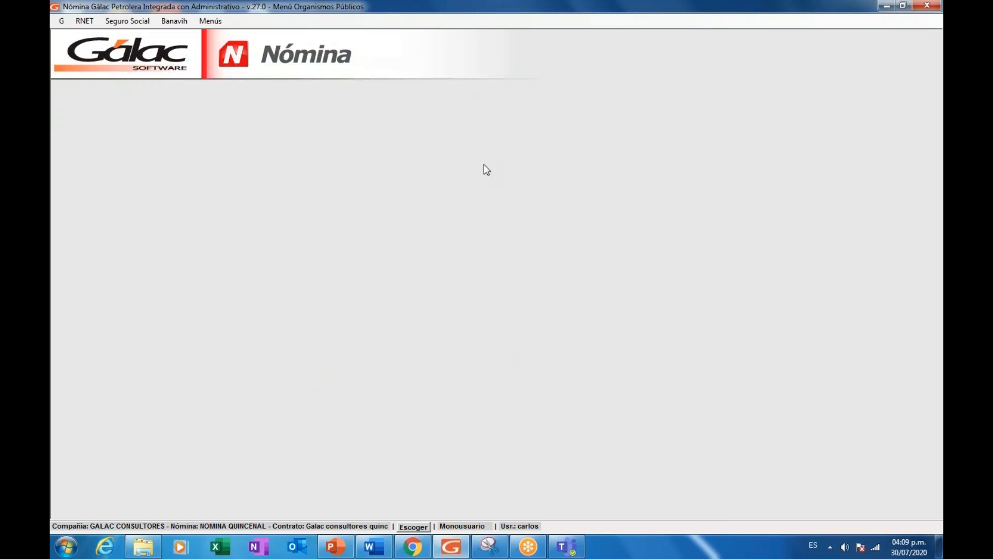
Step: Open the RNET file generation and set the output path to the desktop (Escritorio)
{"action": "left_click", "coordinate": [87, 21]}
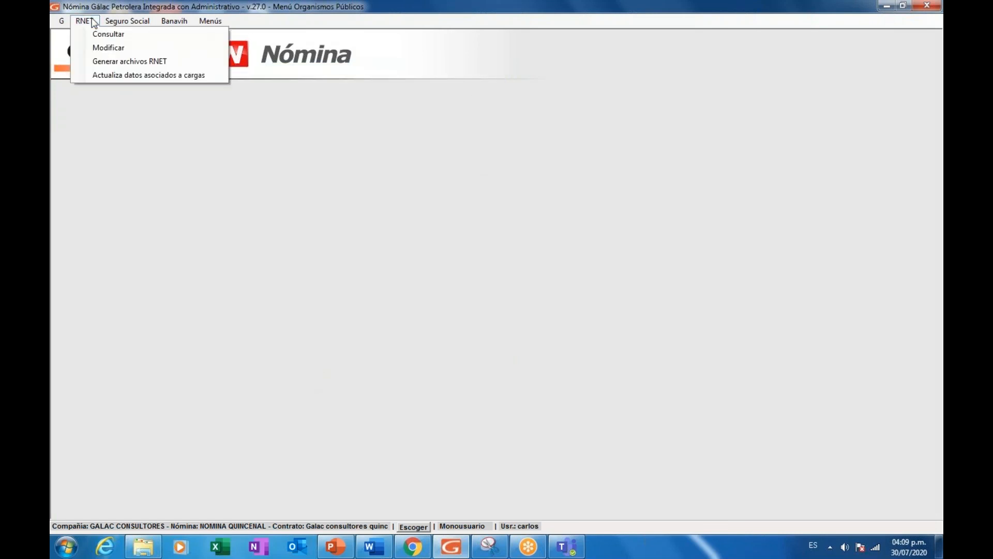
{"action": "left_click", "coordinate": [140, 62]}
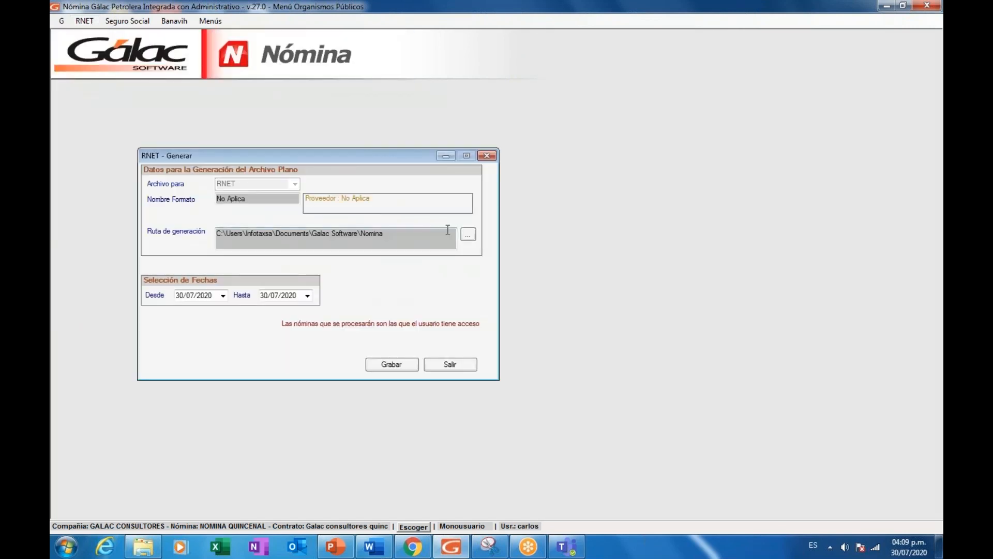
{"action": "left_click", "coordinate": [468, 236]}
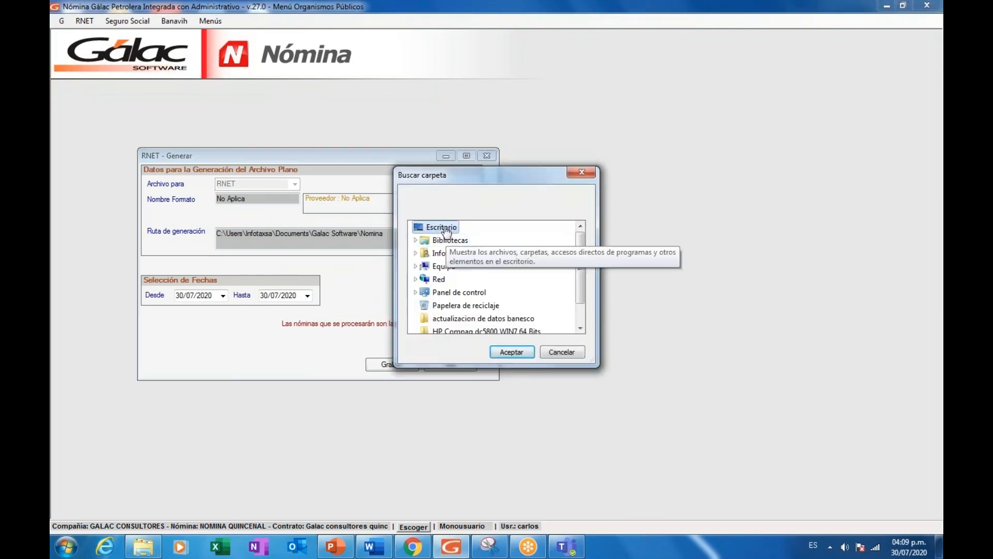
{"action": "left_click", "coordinate": [513, 351]}
Step: Generate the RNET files for the period 01/07/2020 to 30/09/2020 and acknowledge the creation notices
{"action": "left_click", "coordinate": [177, 298]}
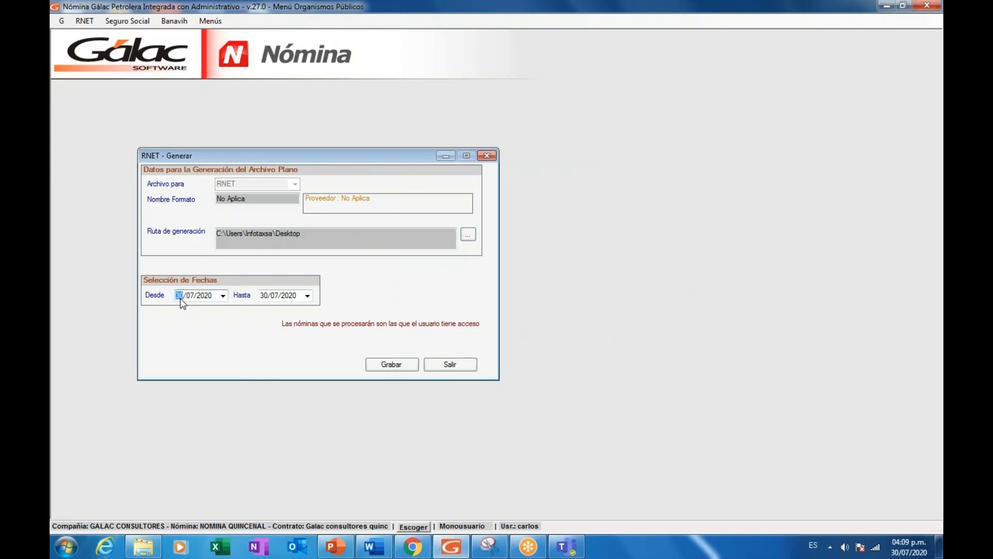
{"action": "type", "text": "01"}
{"action": "key", "text": "Tab"}
{"action": "key", "text": "Right"}
{"action": "type", "text": "09"}
{"action": "left_click", "coordinate": [316, 238]}
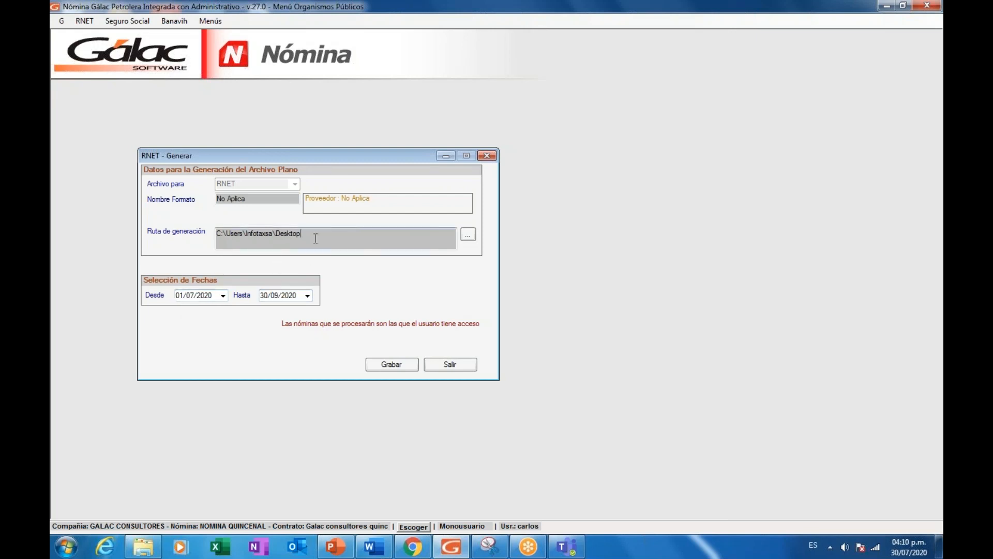
{"action": "left_click", "coordinate": [403, 366]}
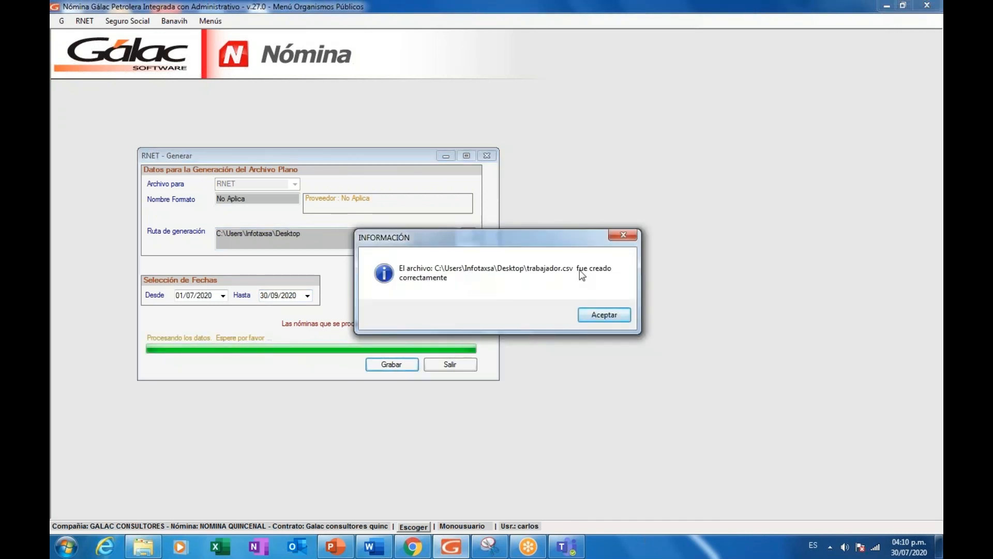
{"action": "left_click", "coordinate": [598, 317]}
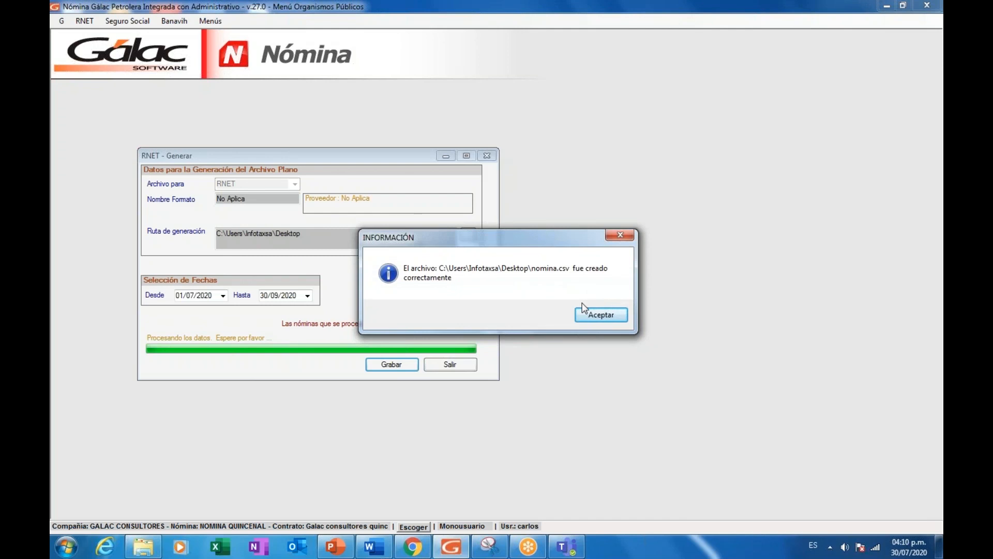
{"action": "left_click", "coordinate": [599, 316]}
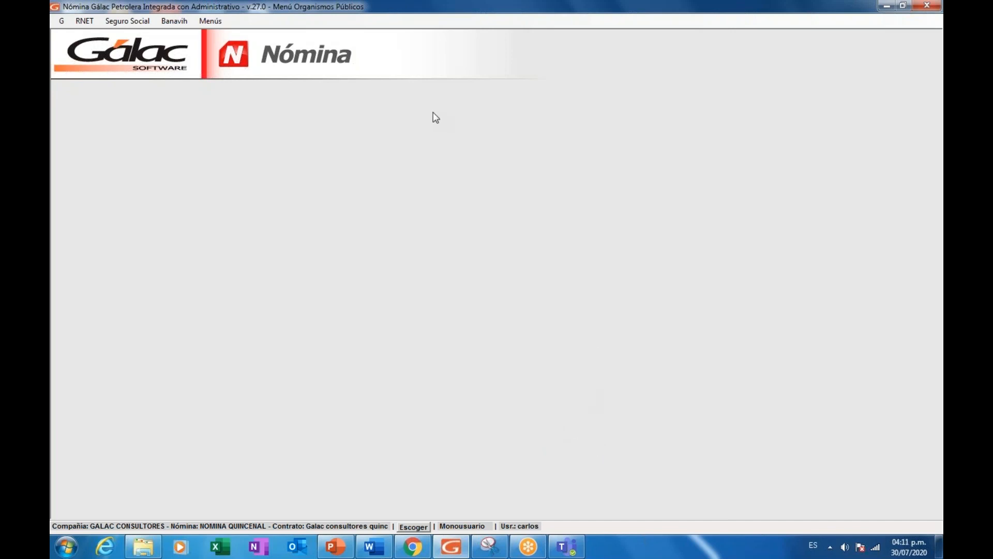
Step: Go to the Menú Principal module, open Copiar formatos Gálac to view the Re-Instalar Datos dialog, and cancel the reinstallation
{"action": "left_click", "coordinate": [210, 21]}
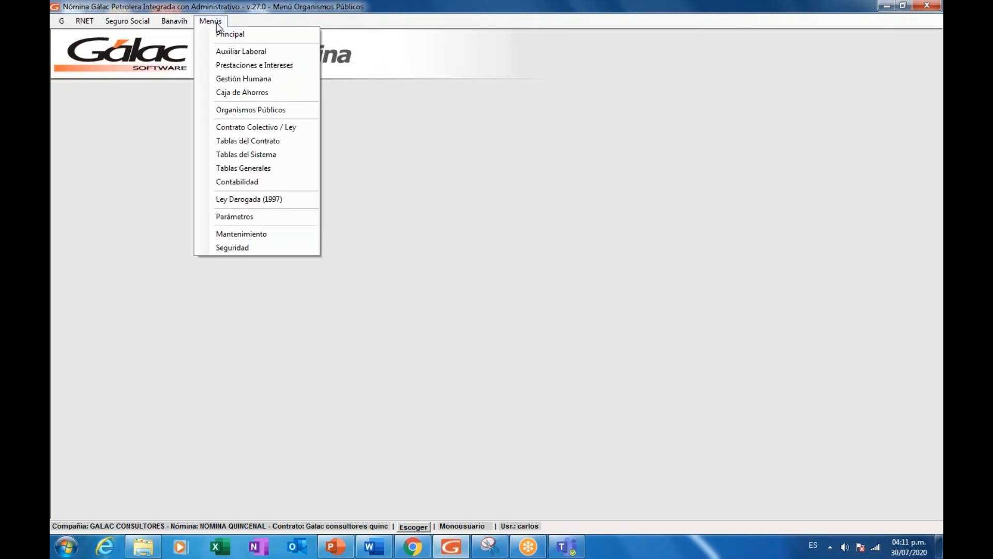
{"action": "left_click", "coordinate": [244, 35]}
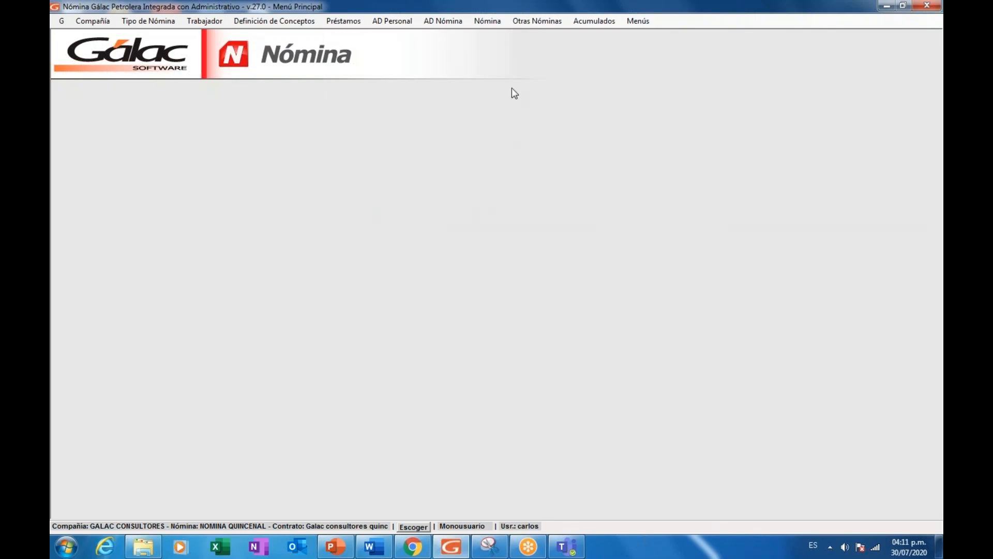
{"action": "left_click", "coordinate": [488, 22]}
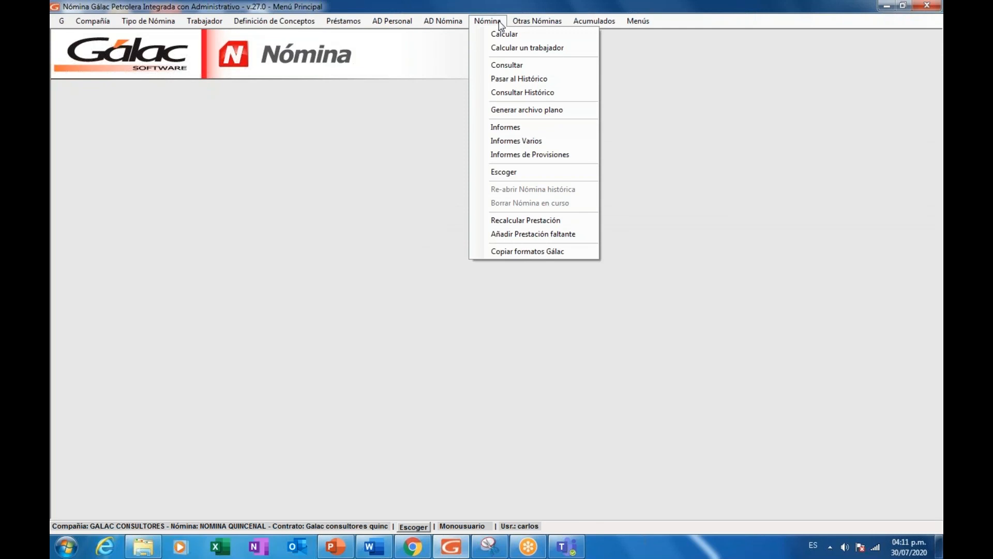
{"action": "left_click", "coordinate": [554, 254]}
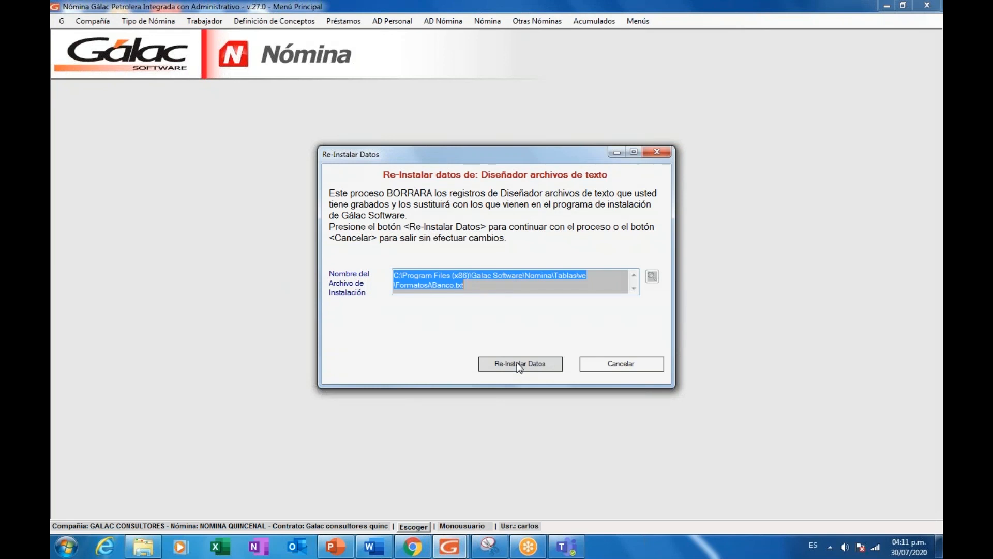
{"action": "left_click", "coordinate": [632, 369]}
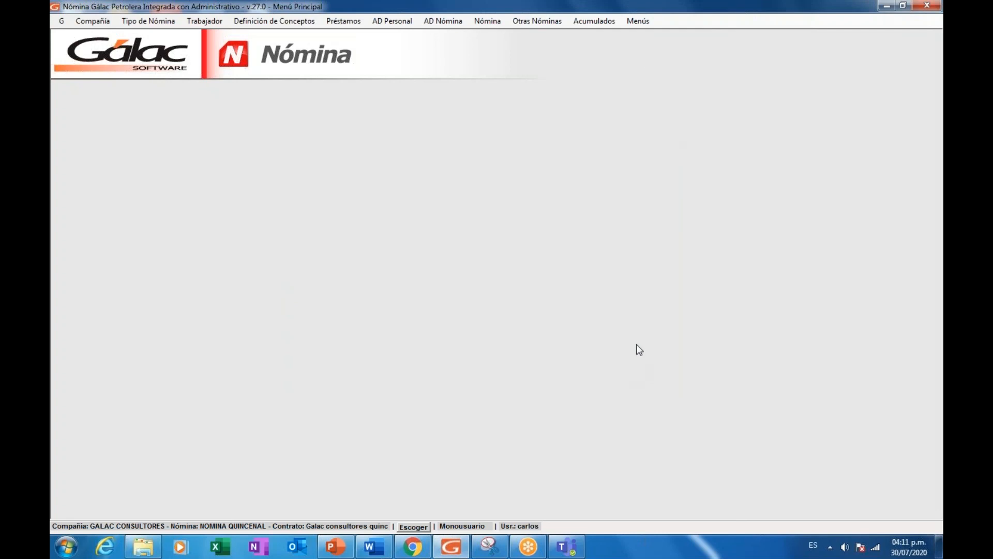
Step: Return to the Organismos Públicos module and minimize the payroll window to reveal the desktop
{"action": "left_click", "coordinate": [640, 24]}
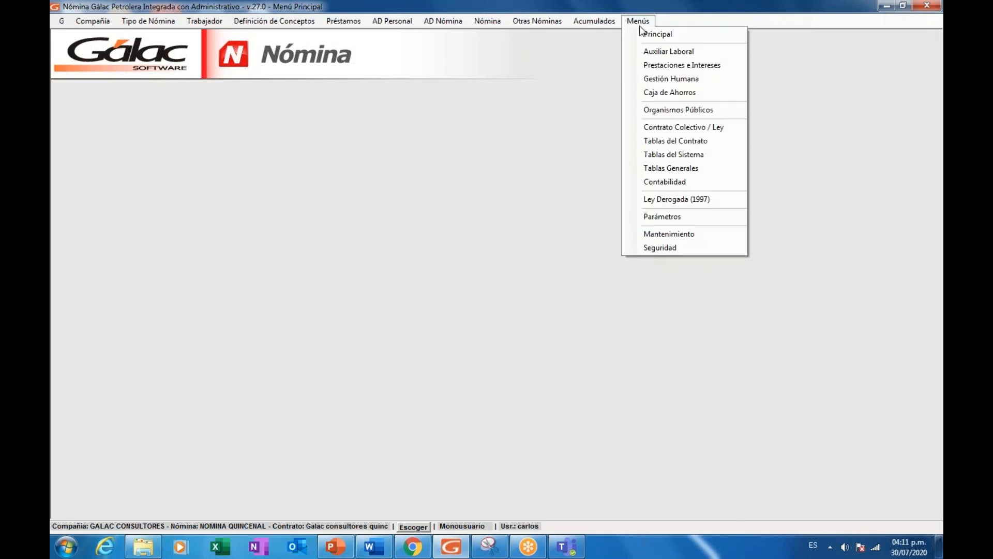
{"action": "left_click", "coordinate": [673, 111]}
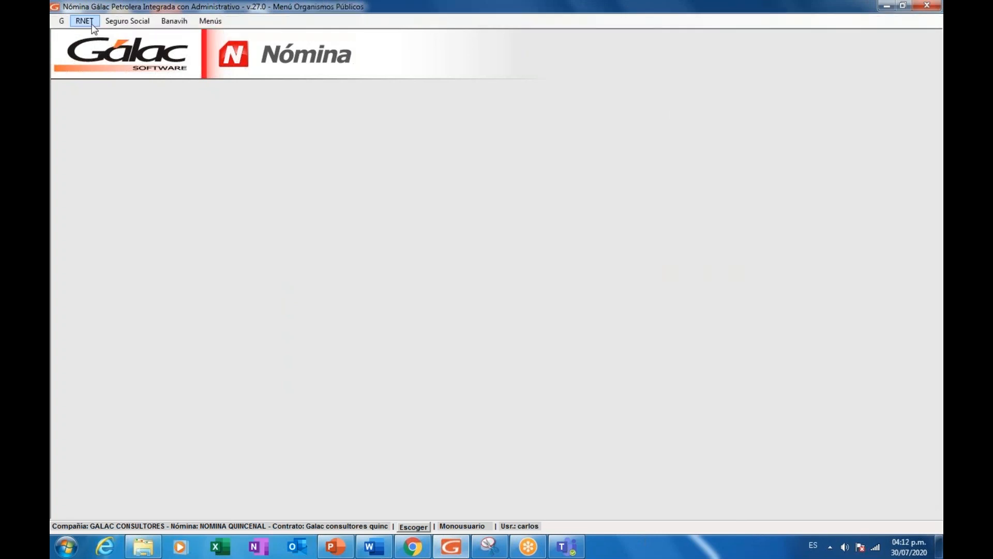
{"action": "left_click", "coordinate": [887, 7]}
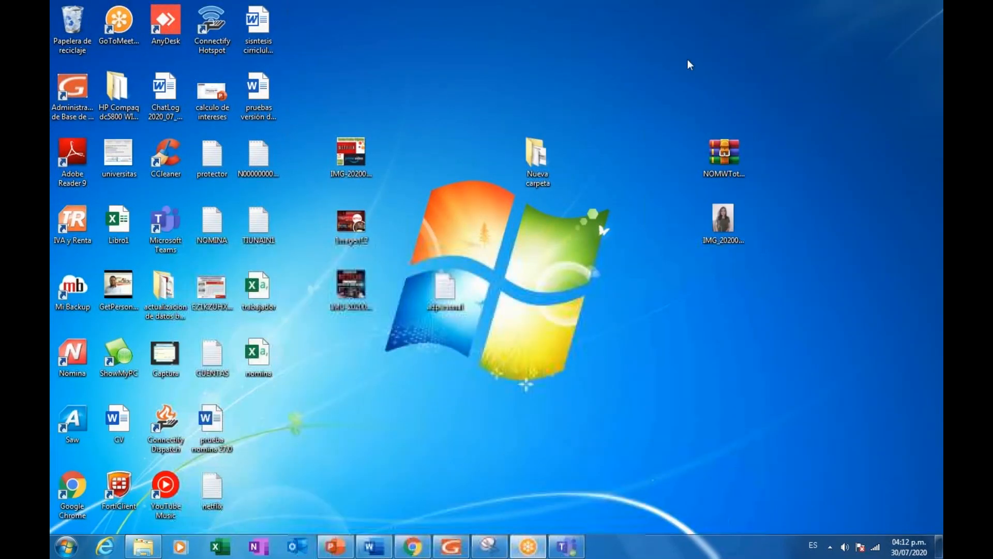
Step: Open the generated trabajador CSV file from the desktop in Excel, review its columns and minimize the workbook
{"action": "left_click_drag", "start_coordinate": [298, 269], "coordinate": [250, 409]}
{"action": "left_click_drag", "start_coordinate": [285, 265], "coordinate": [245, 385]}
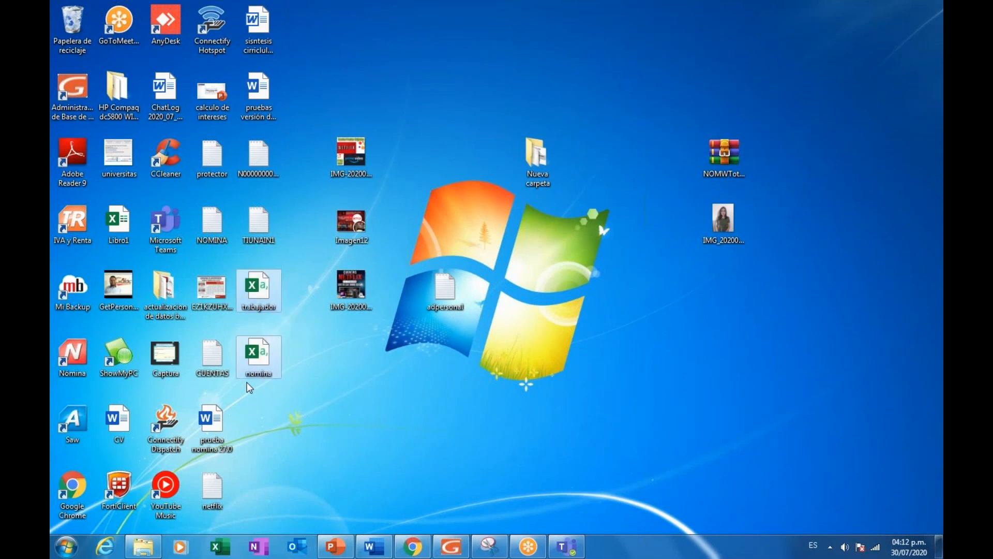
{"action": "left_click", "coordinate": [259, 295]}
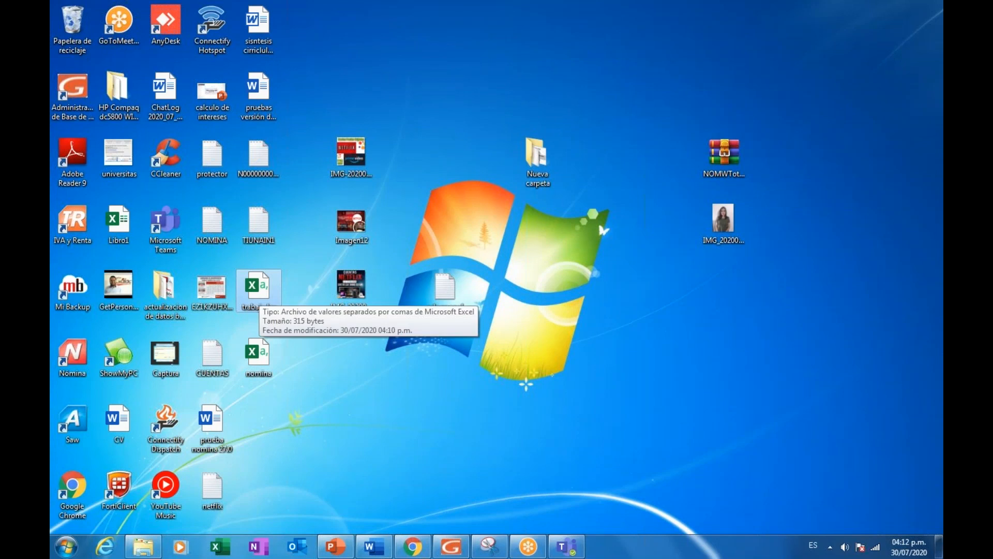
{"action": "double_click", "coordinate": [259, 295]}
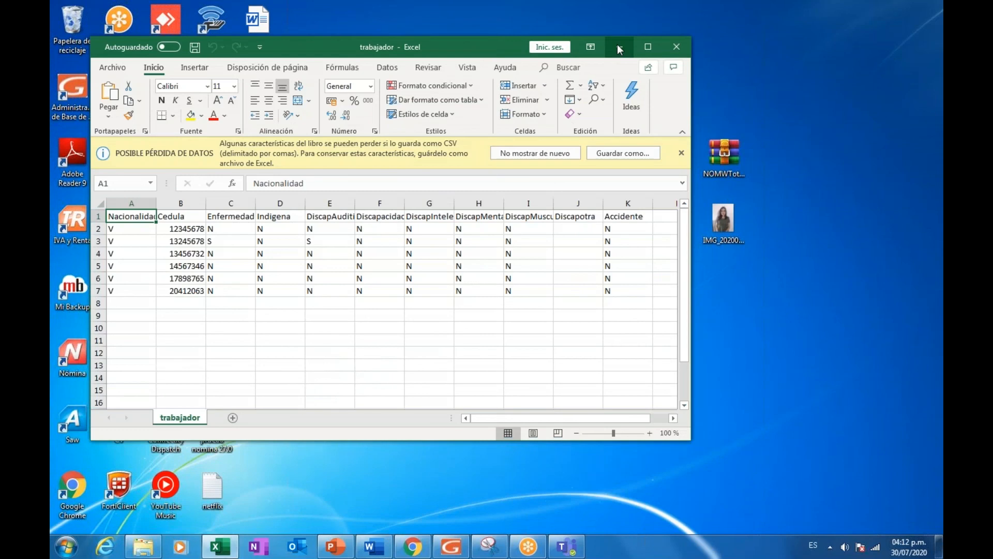
{"action": "left_click", "coordinate": [620, 48]}
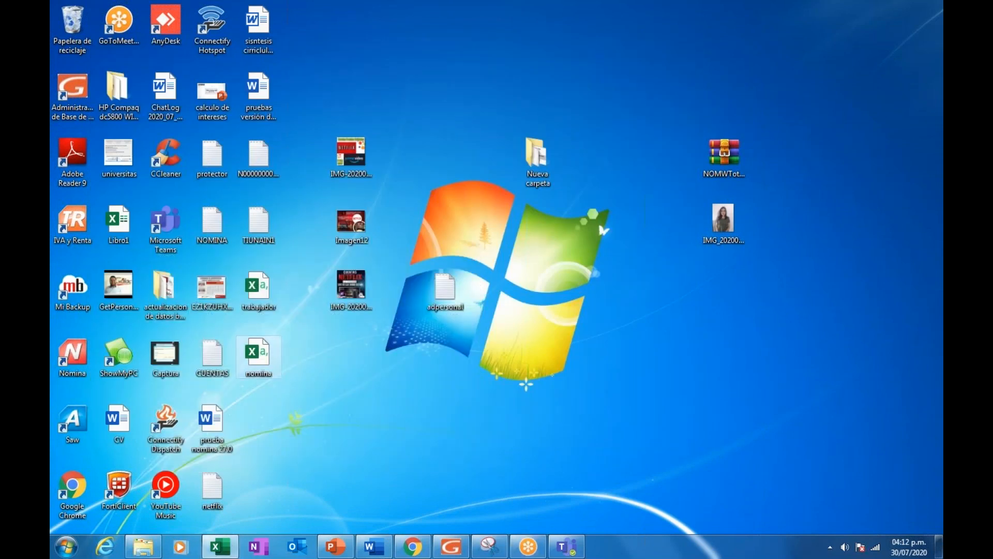
Step: Bring up the trabajador and nomina workbooks and arrange their windows one above the other for comparison
{"action": "left_click", "coordinate": [220, 546]}
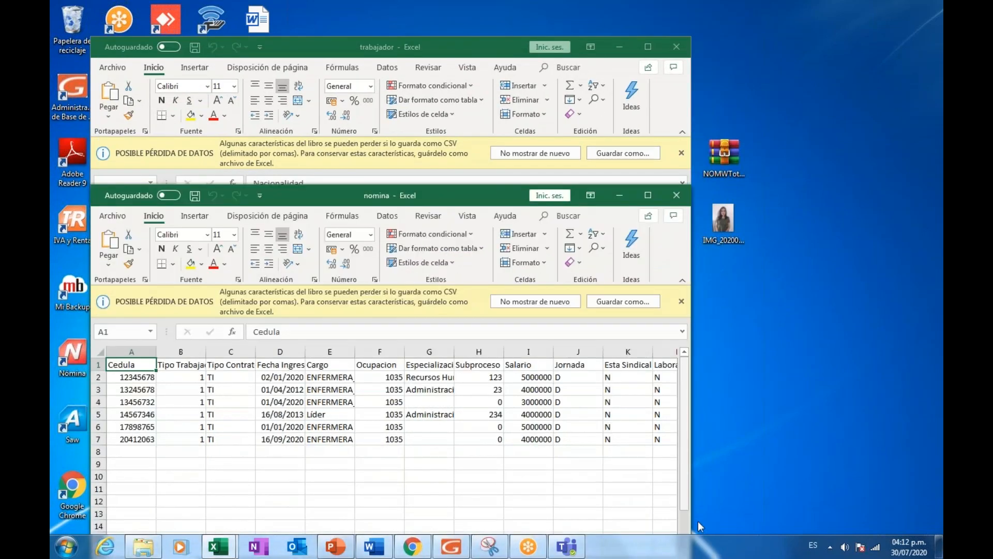
{"action": "left_click_drag", "start_coordinate": [479, 195], "coordinate": [497, 267]}
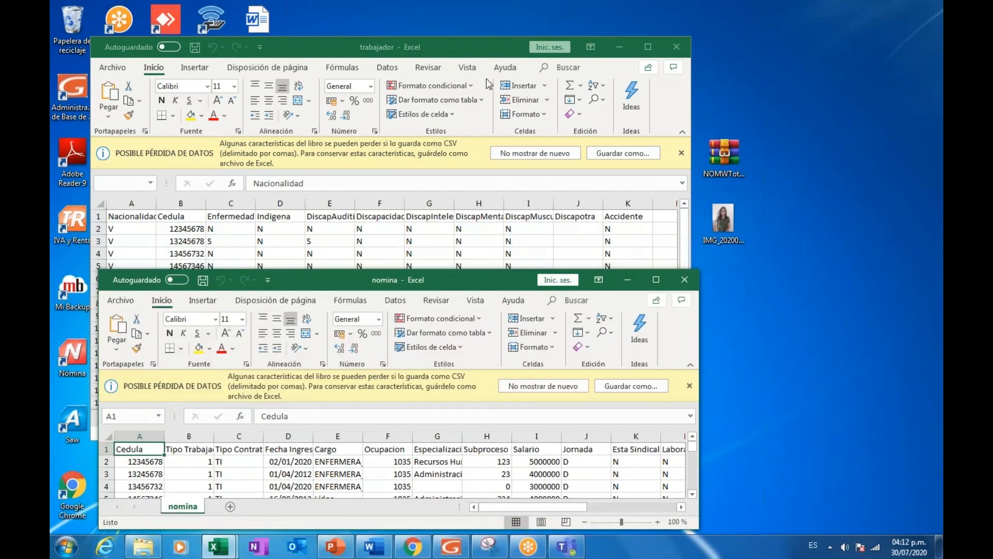
{"action": "left_click_drag", "start_coordinate": [489, 48], "coordinate": [489, 27]}
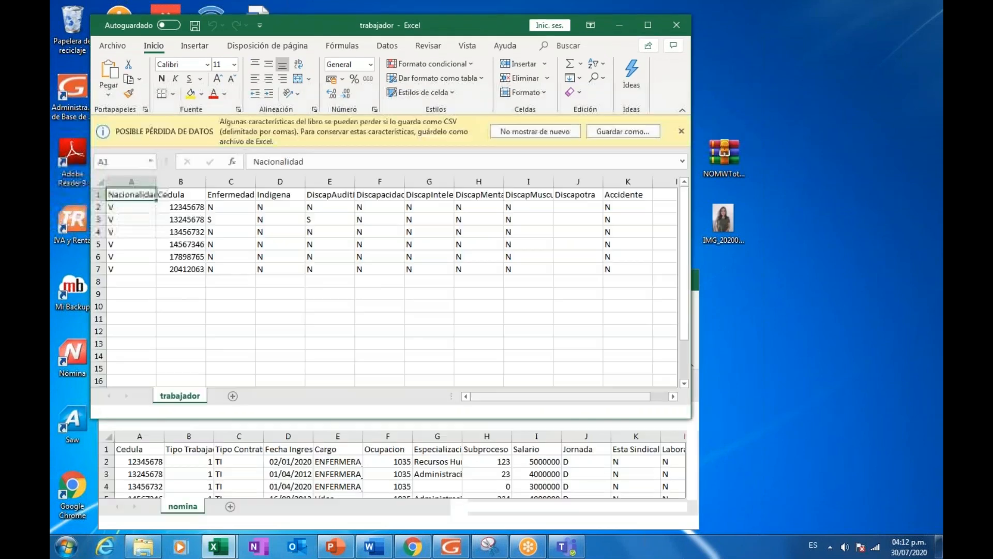
{"action": "left_click", "coordinate": [511, 473]}
{"action": "left_click_drag", "start_coordinate": [495, 270], "coordinate": [496, 260]}
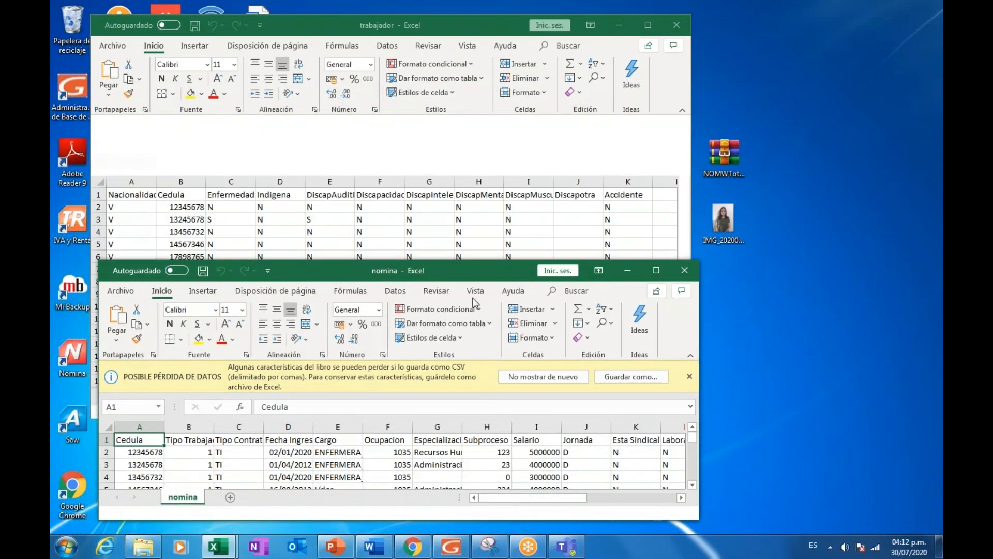
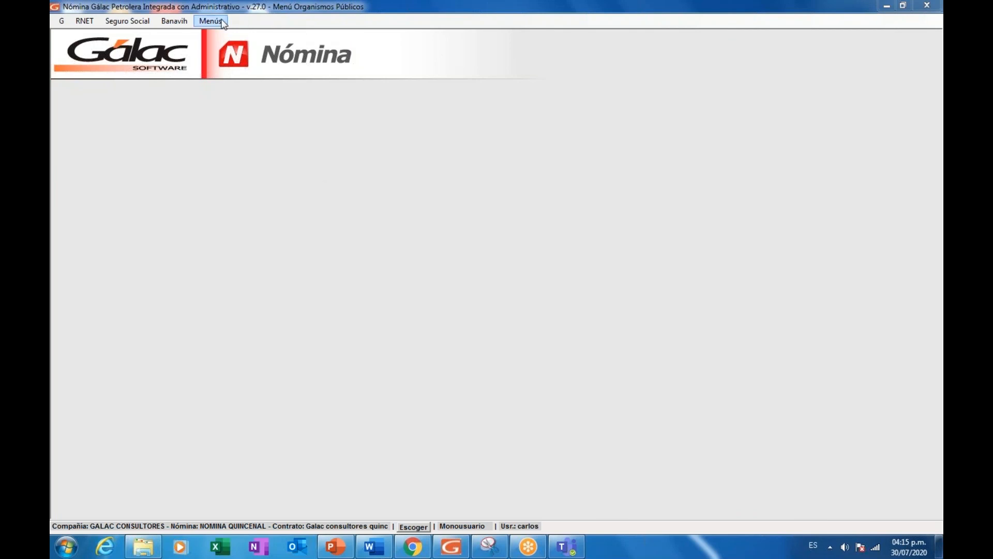
Step: Open the payroll reports (Informes) from the Principal module and choose Resumen de Pago INCES - 2% (Aporte Patronal)
{"action": "left_click", "coordinate": [220, 21]}
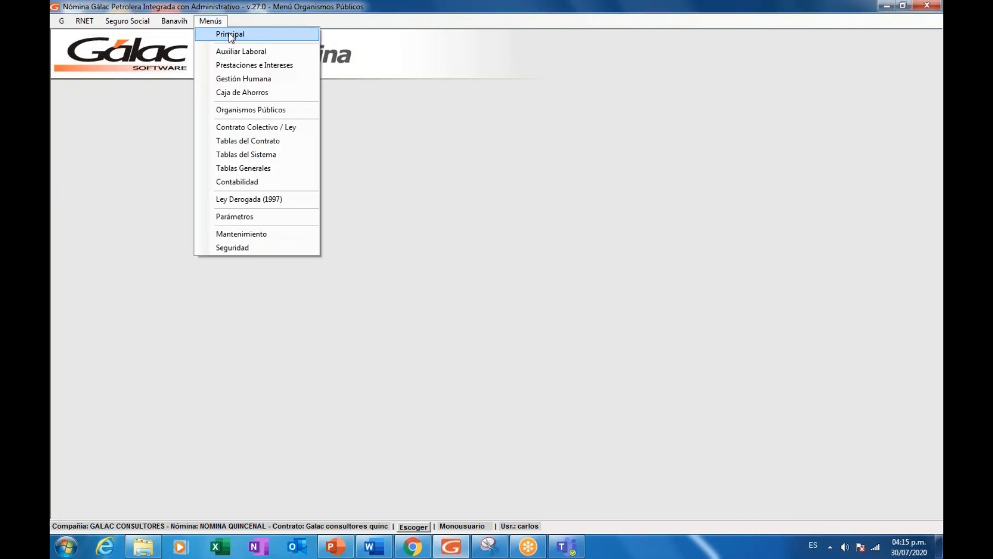
{"action": "left_click", "coordinate": [230, 35]}
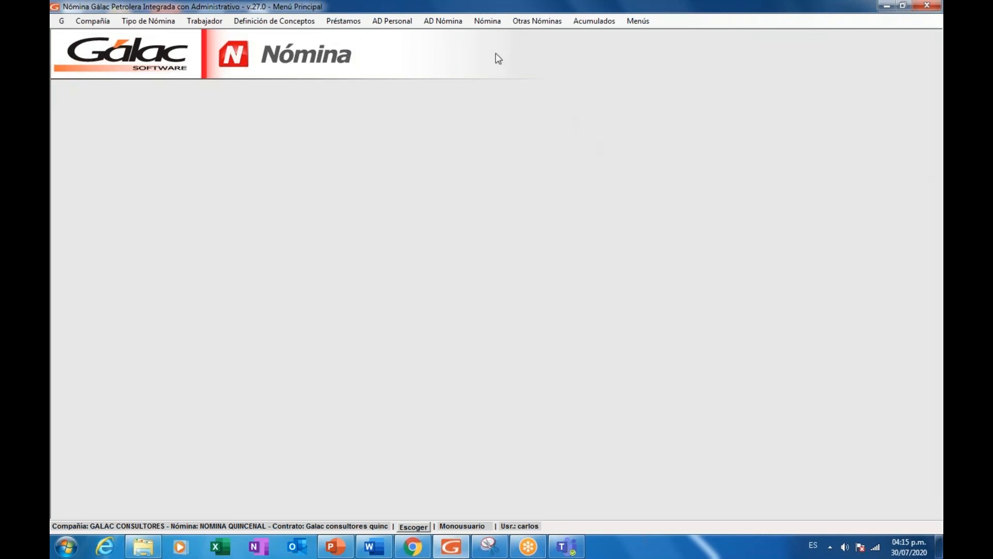
{"action": "left_click", "coordinate": [489, 21]}
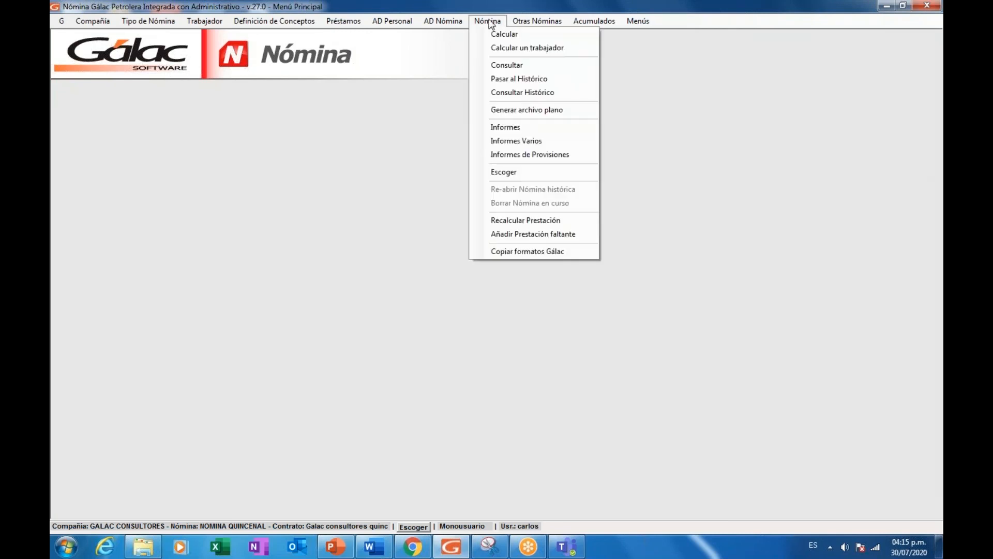
{"action": "left_click", "coordinate": [536, 128]}
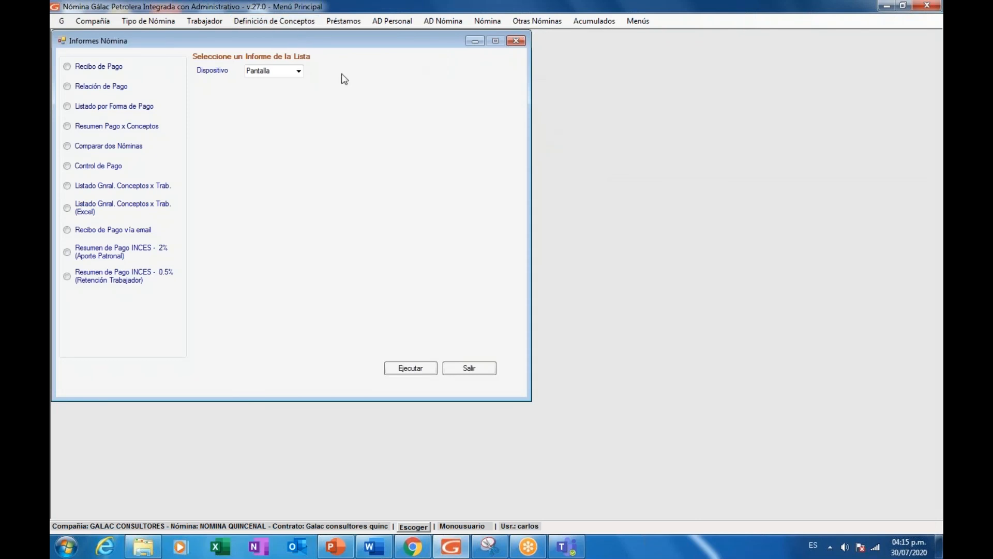
{"action": "left_click", "coordinate": [182, 292]}
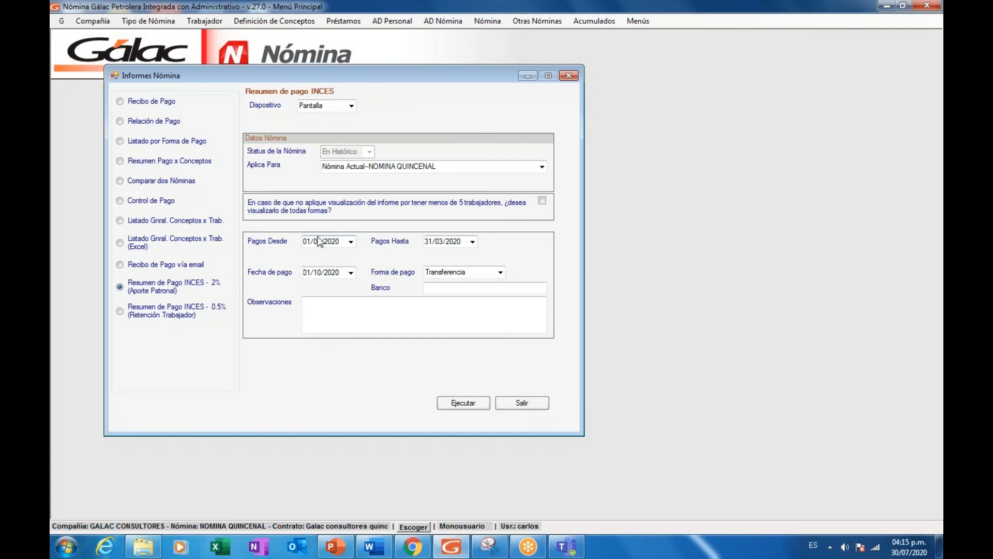
Step: Run the INCES employer contribution summary on screen for payments from 01/07/2020 to 30/09/2020
{"action": "left_click", "coordinate": [310, 247]}
{"action": "key", "text": "Right"}
{"action": "type", "text": "07"}
{"action": "key", "text": "Tab"}
{"action": "left_click", "coordinate": [464, 405]}
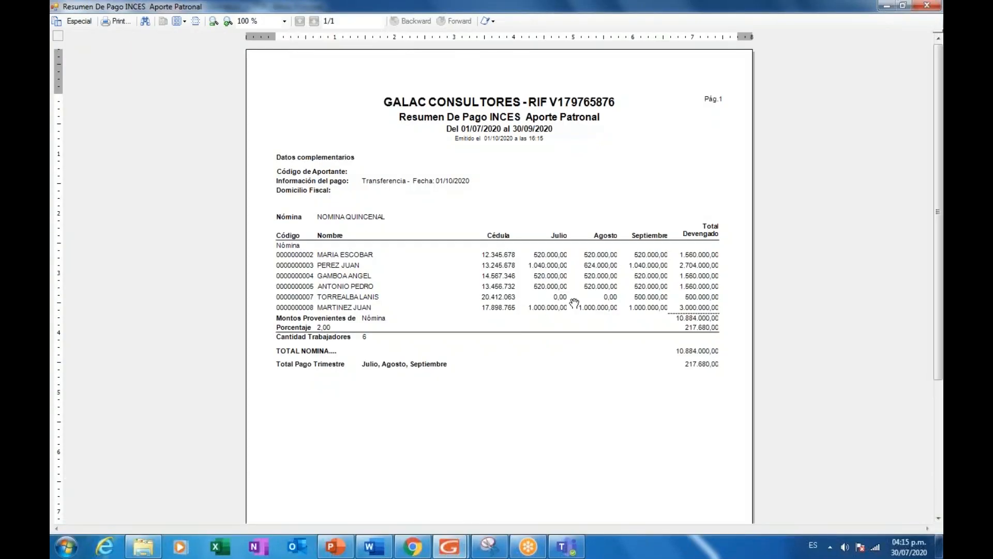
Step: Enlarge the INCES Aporte Patronal report to 150%, examine its quarterly amounts per worker and close the preview
{"action": "left_click", "coordinate": [228, 21]}
{"action": "scroll", "coordinate": [495, 325], "scroll_direction": "down", "scroll_amount": 1}
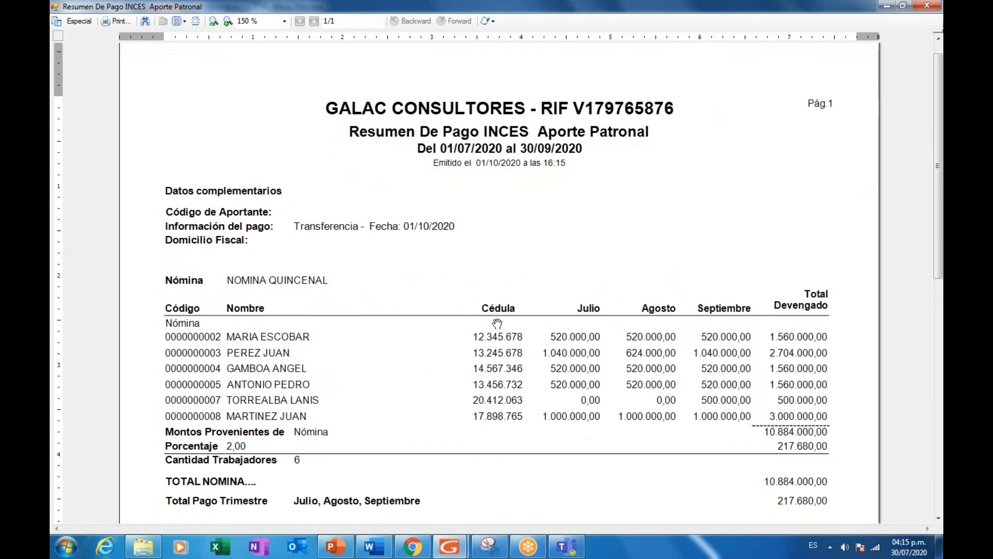
{"action": "scroll", "coordinate": [497, 324], "scroll_direction": "down", "scroll_amount": 2}
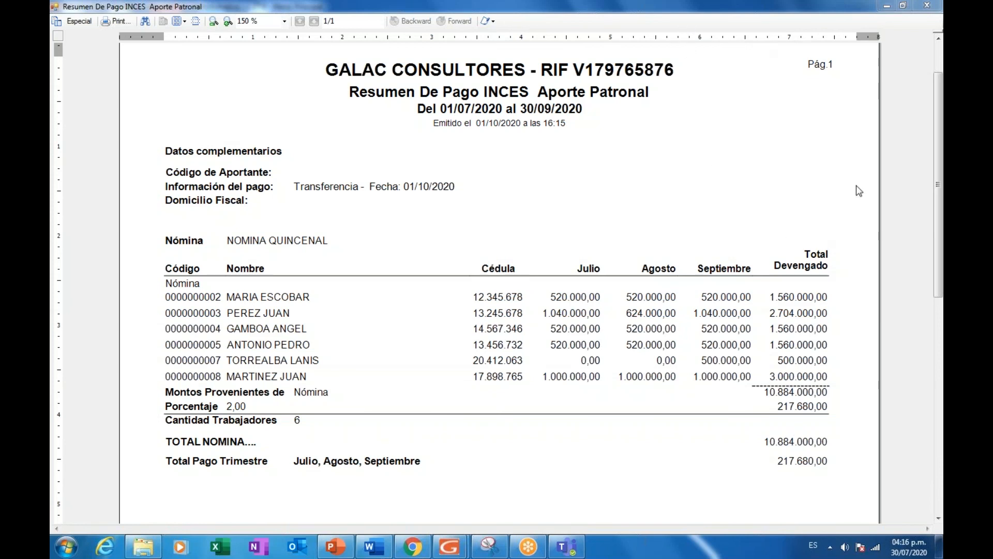
{"action": "left_click", "coordinate": [929, 10]}
Step: Select Resumen de Pago INCES - 0.5% (Retención Trabajador), run it for 01/07/2020 to 30/09/2020 and dismiss the notice
{"action": "left_click", "coordinate": [215, 317]}
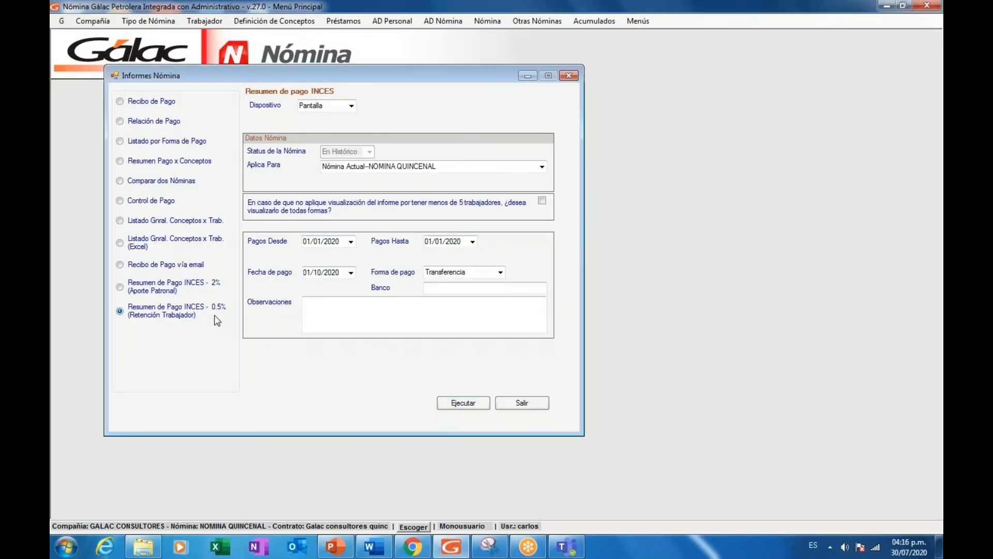
{"action": "left_click", "coordinate": [316, 242]}
{"action": "type", "text": "7"}
{"action": "key", "text": "Tab"}
{"action": "key", "text": "Right"}
{"action": "key", "text": "Up"}
{"action": "key", "text": "Up"}
{"action": "key", "text": "Left"}
{"action": "key", "text": "Down"}
{"action": "key", "text": "Tab"}
{"action": "left_click", "coordinate": [450, 406]}
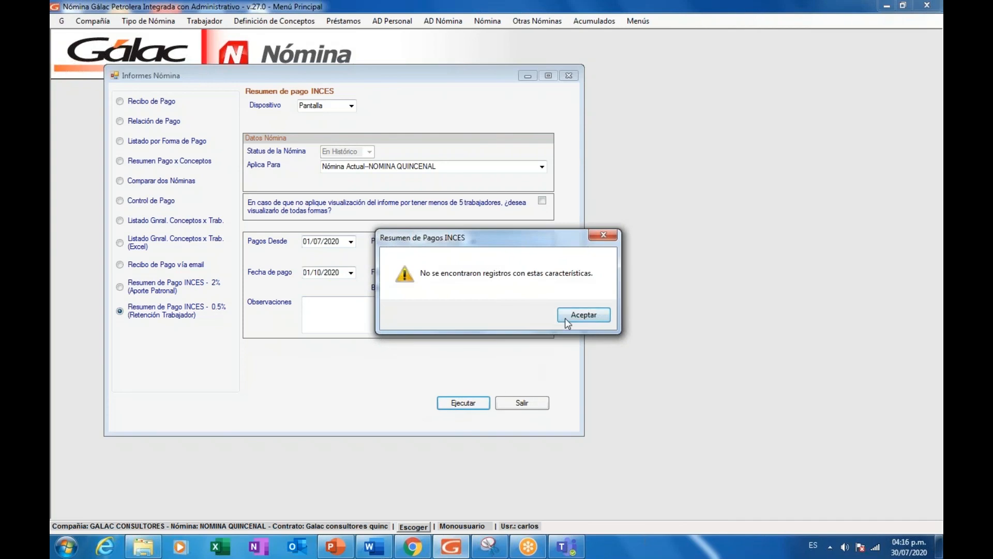
{"action": "left_click", "coordinate": [574, 321]}
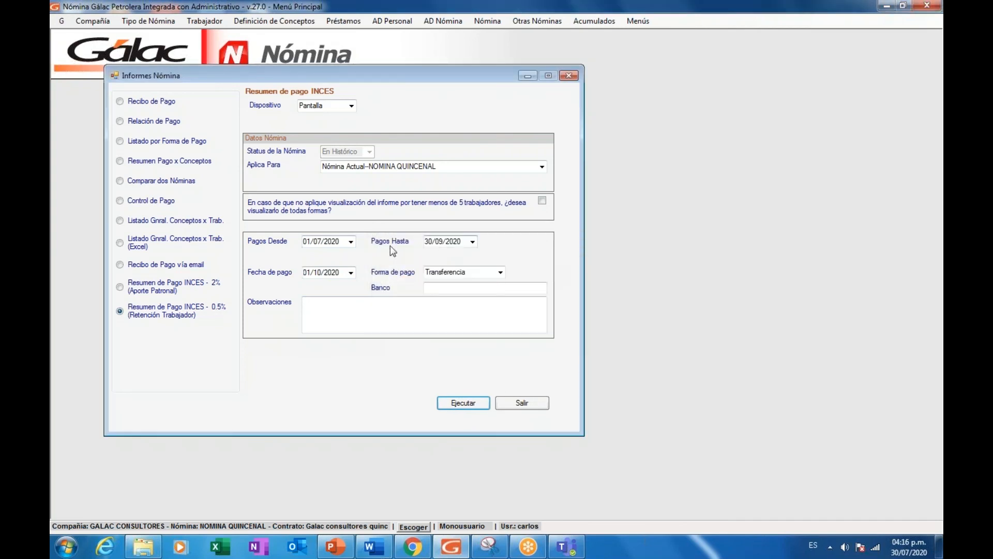
Step: Retry the INCES 0.5% worker retention report with 30/09/2020 as the end date, dismiss the notice and close the payroll reports
{"action": "left_click", "coordinate": [439, 242]}
{"action": "type", "text": "10"}
{"action": "key", "text": "Left"}
{"action": "left_click", "coordinate": [462, 405]}
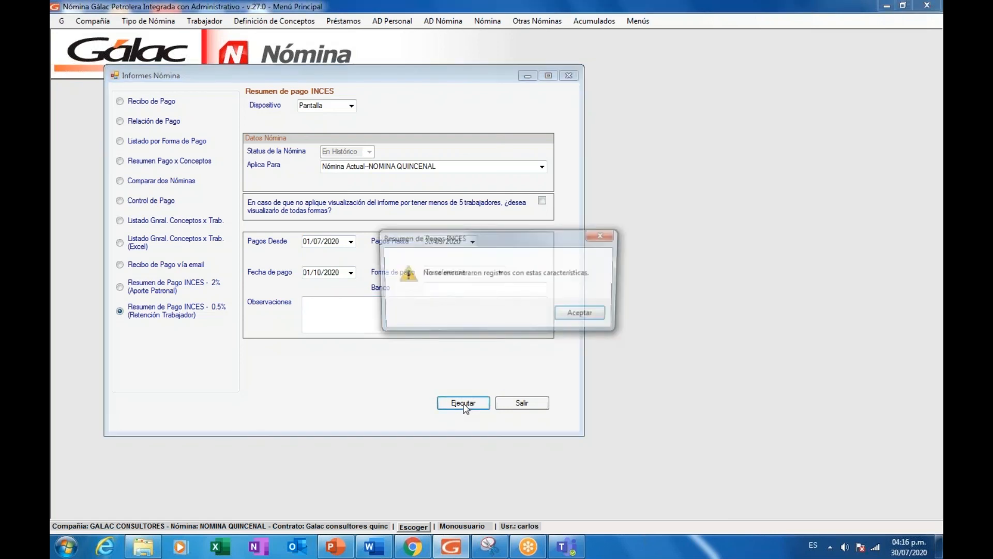
{"action": "left_click", "coordinate": [584, 316]}
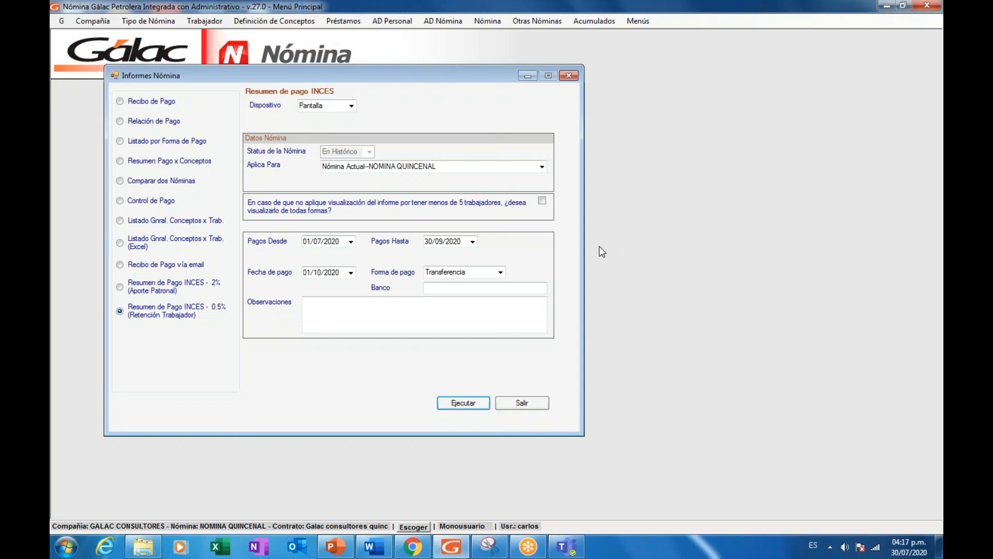
{"action": "left_click", "coordinate": [569, 76]}
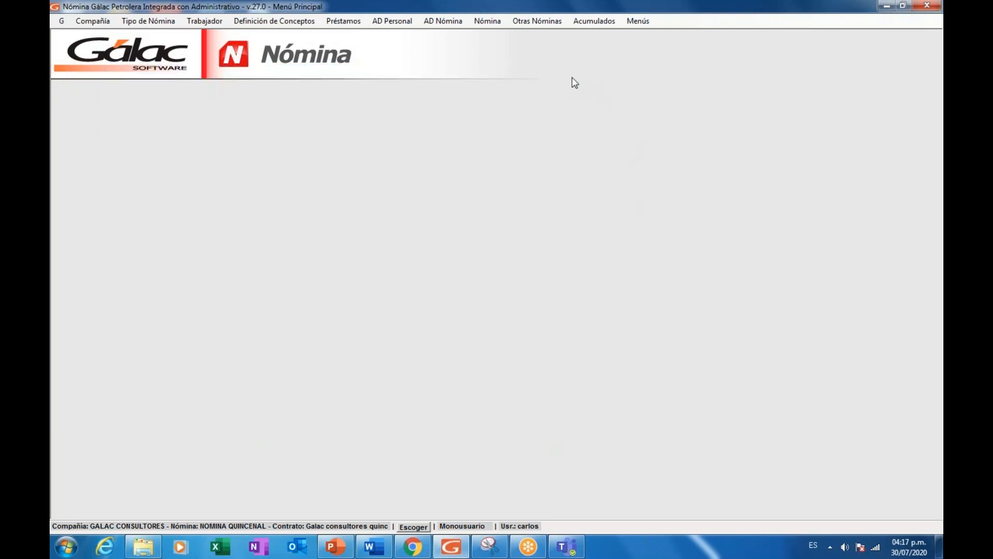
Step: Open Informes Varios, choose Listado Aporte Retención I.S.L.R. and set the payroll status to En Histórico
{"action": "left_click", "coordinate": [489, 22]}
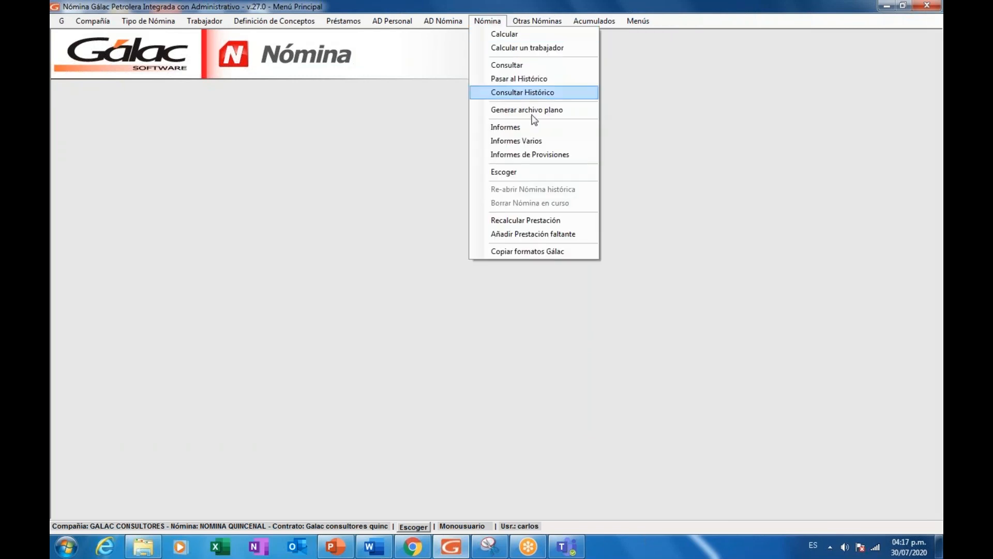
{"action": "left_click", "coordinate": [555, 143]}
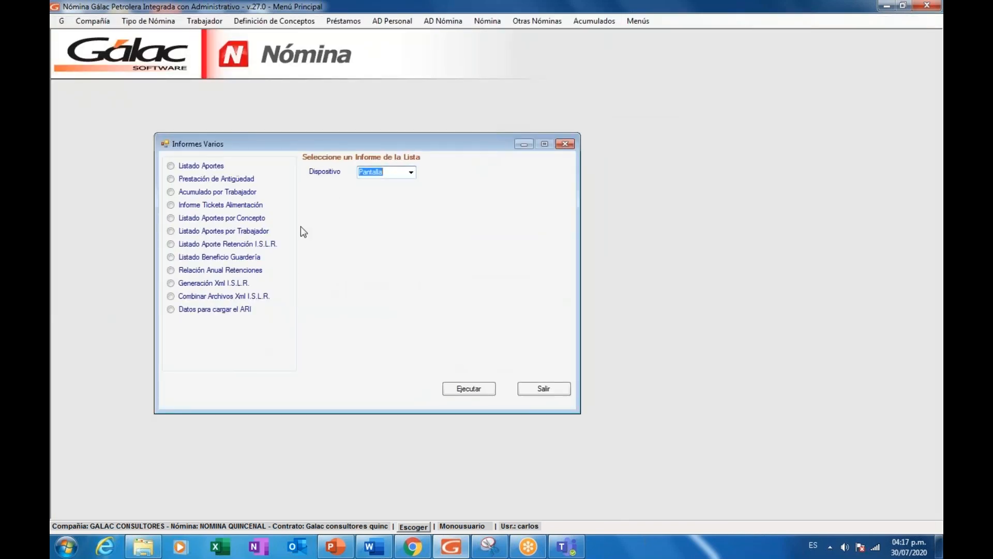
{"action": "left_click", "coordinate": [221, 246]}
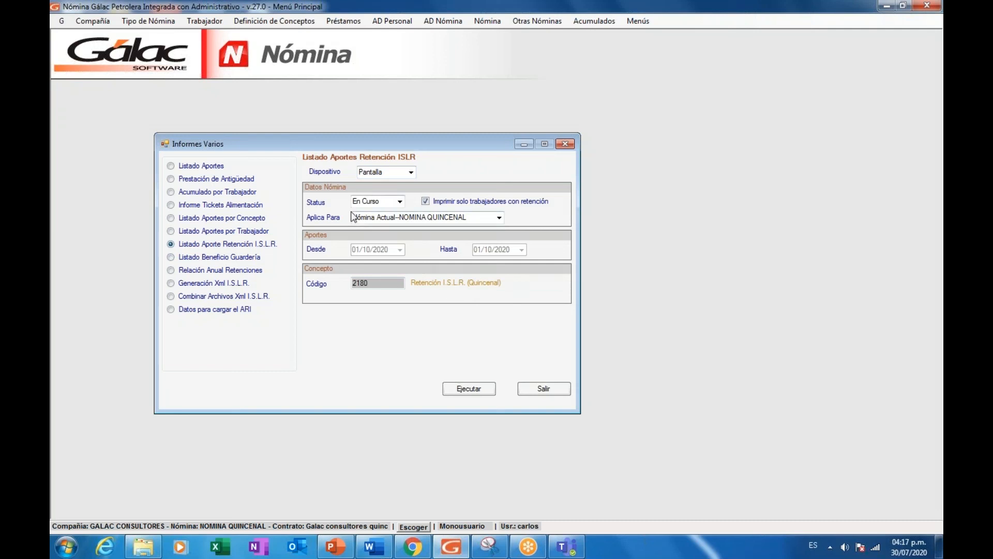
{"action": "left_click", "coordinate": [398, 203]}
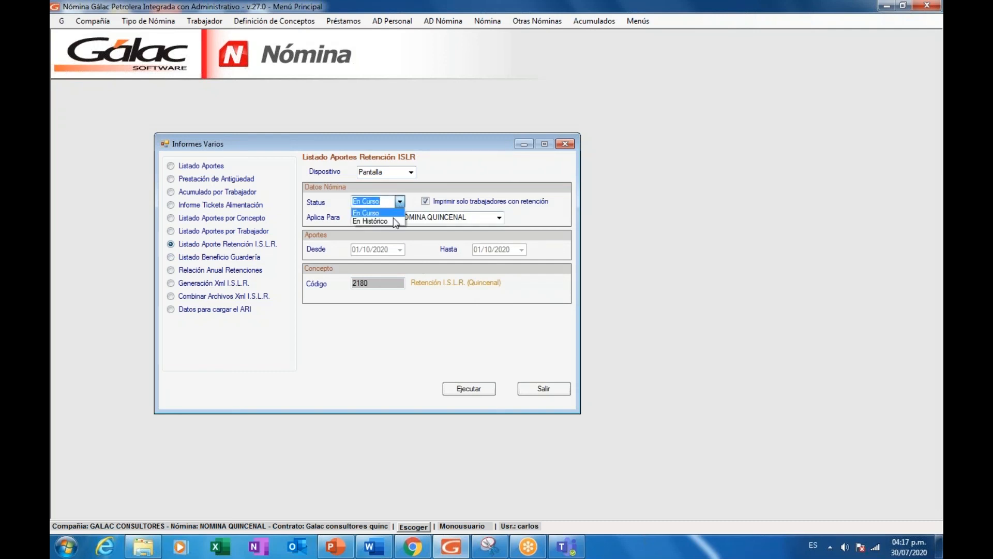
{"action": "left_click", "coordinate": [394, 222]}
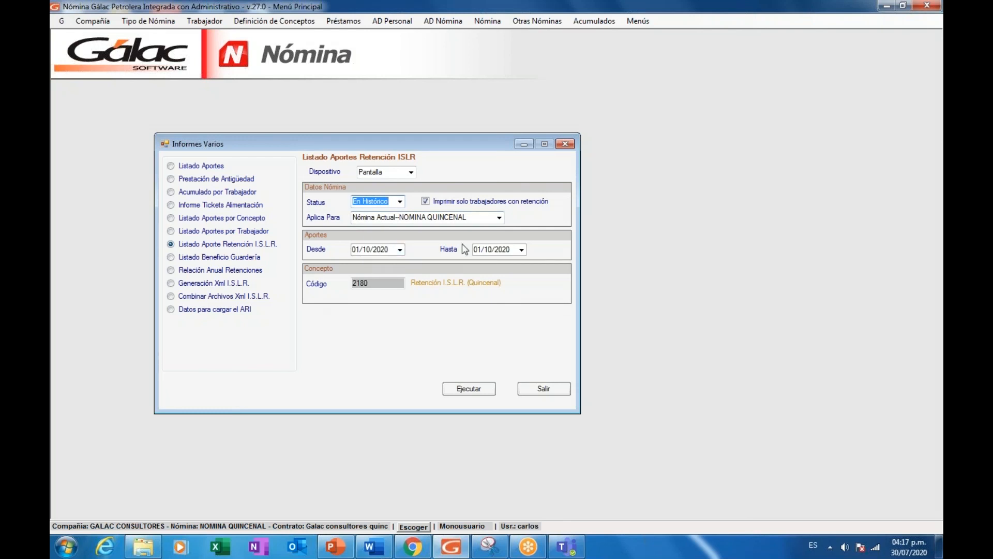
Step: Set the contribution period to 01/07/2020 through 31/07/2020 and run the ISLR retention listing on screen
{"action": "left_click", "coordinate": [357, 248]}
{"action": "key", "text": "Right"}
{"action": "type", "text": "07"}
{"action": "key", "text": "Tab"}
{"action": "key", "text": "Right"}
{"action": "type", "text": "07"}
{"action": "key", "text": "Left"}
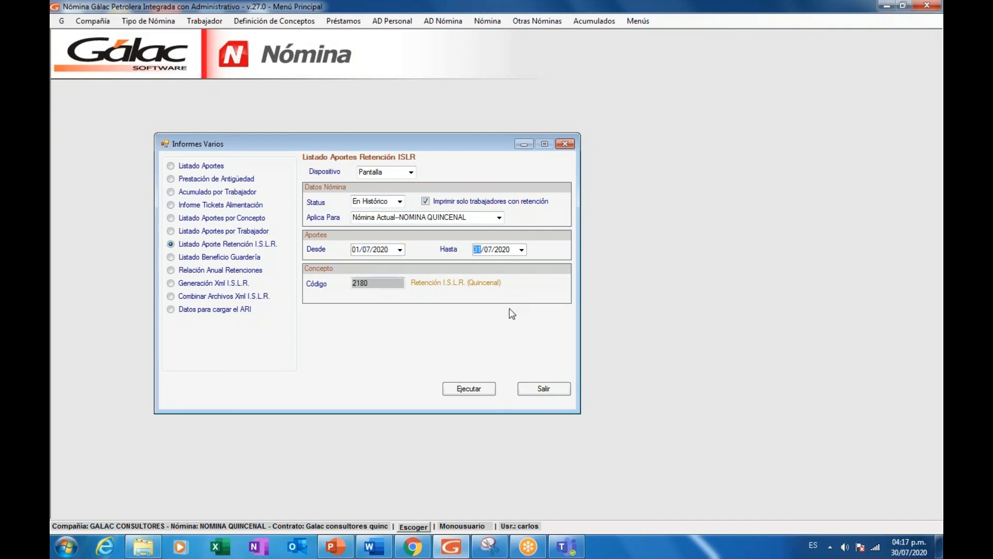
{"action": "left_click", "coordinate": [467, 396]}
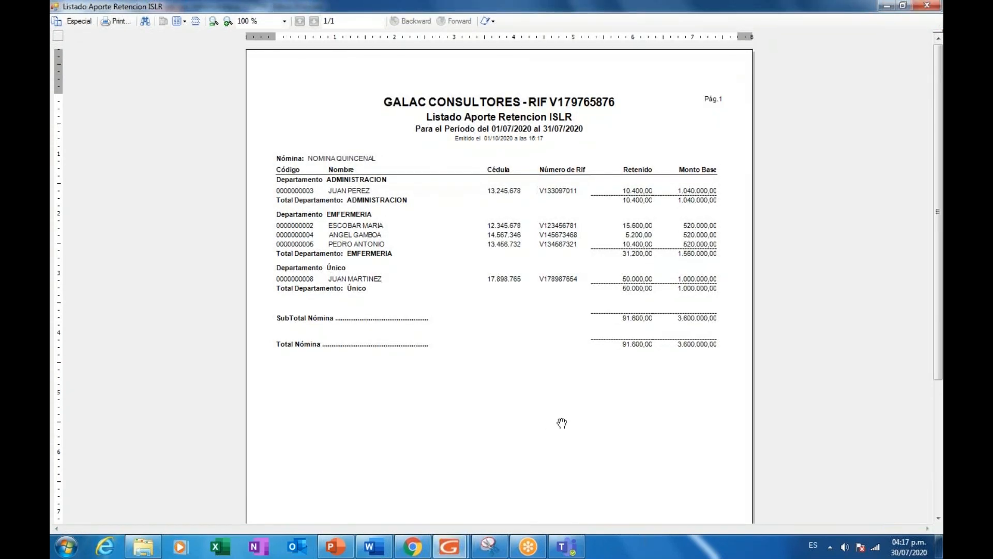
Step: Enlarge the Listado Aporte Retención ISLR preview to 150% to examine the amounts withheld and base amounts per worker
{"action": "left_click", "coordinate": [726, 48]}
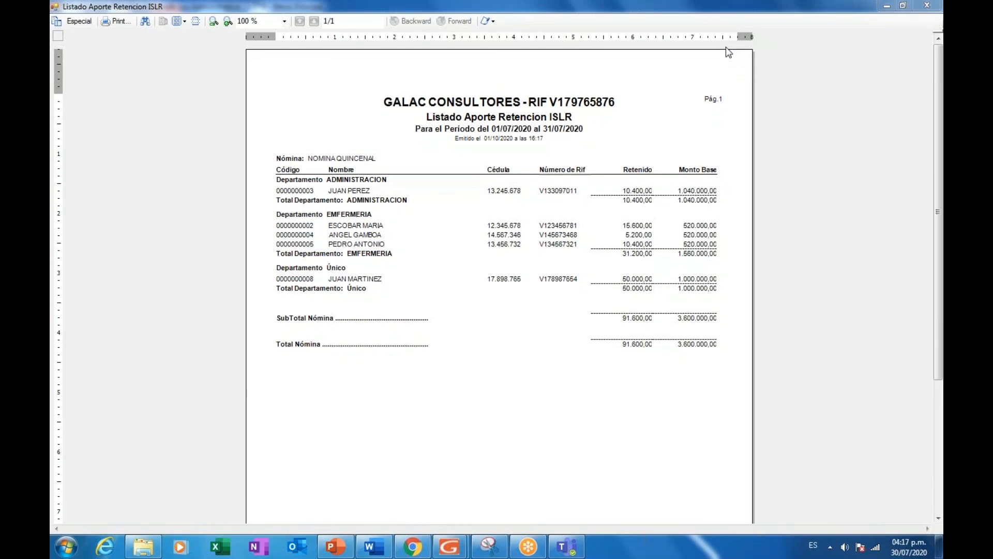
{"action": "left_click", "coordinate": [228, 22]}
{"action": "left_click", "coordinate": [228, 23]}
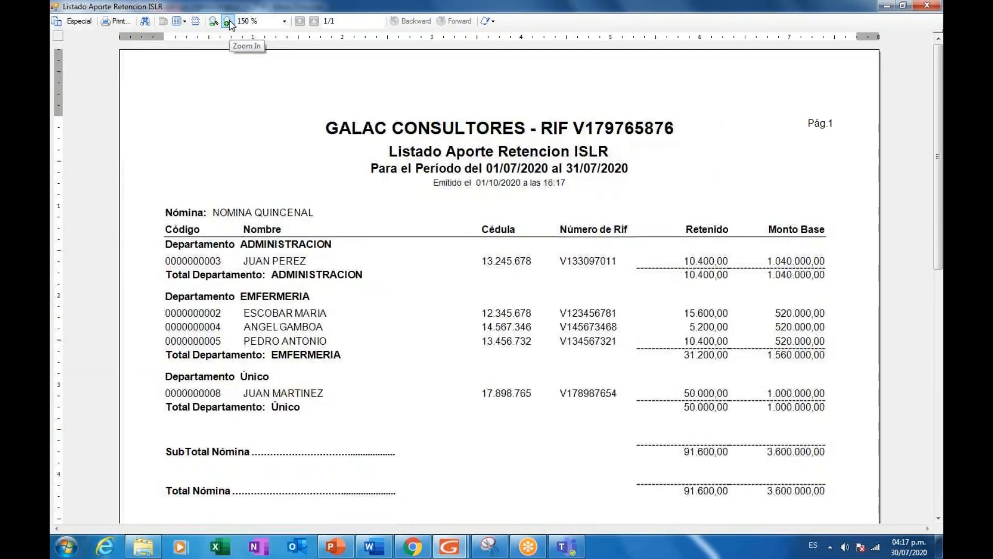
Step: Close the ISLR listing preview, choose Generación Xml I.S.L.R. and set the initial period to julio 2020
{"action": "scroll", "coordinate": [565, 368], "scroll_direction": "down", "scroll_amount": 1}
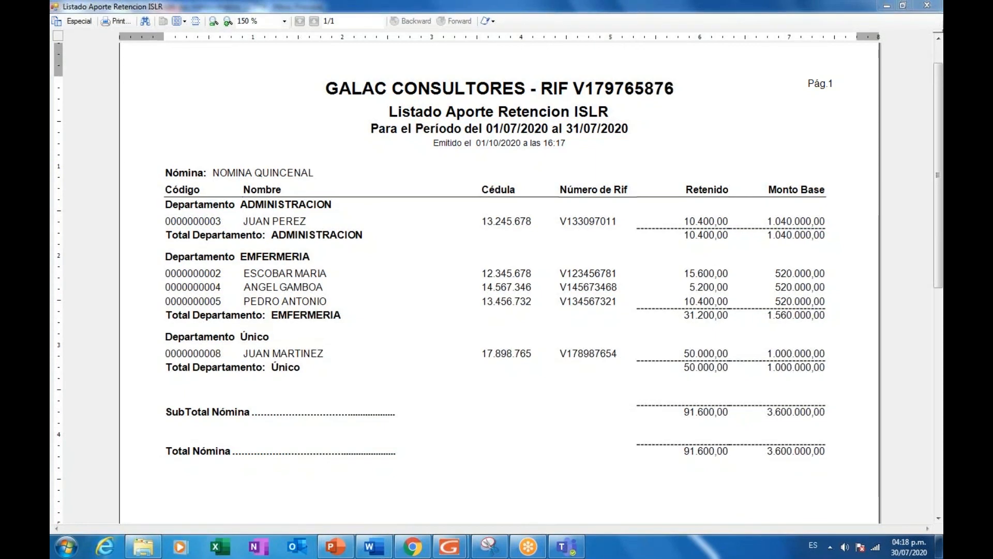
{"action": "left_click", "coordinate": [926, 7]}
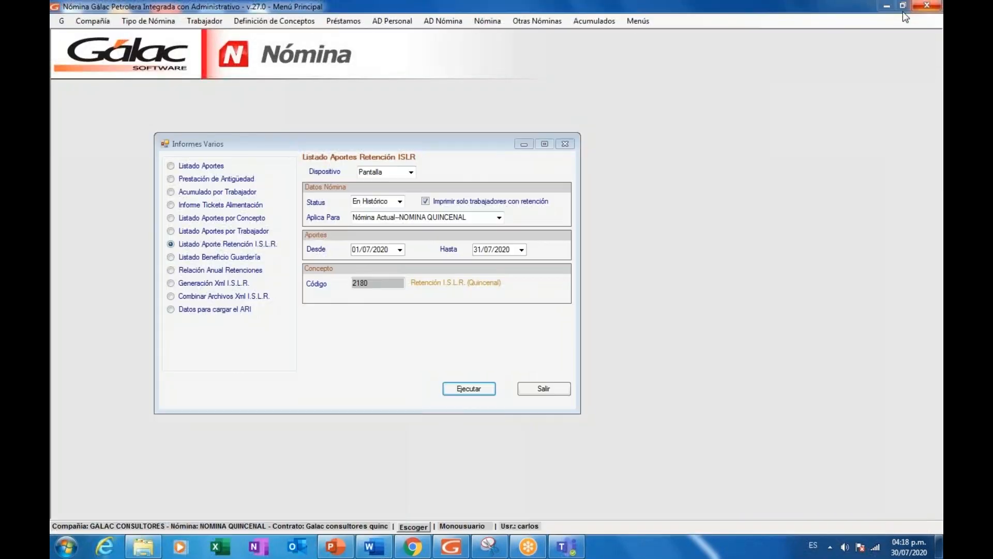
{"action": "left_click", "coordinate": [239, 285]}
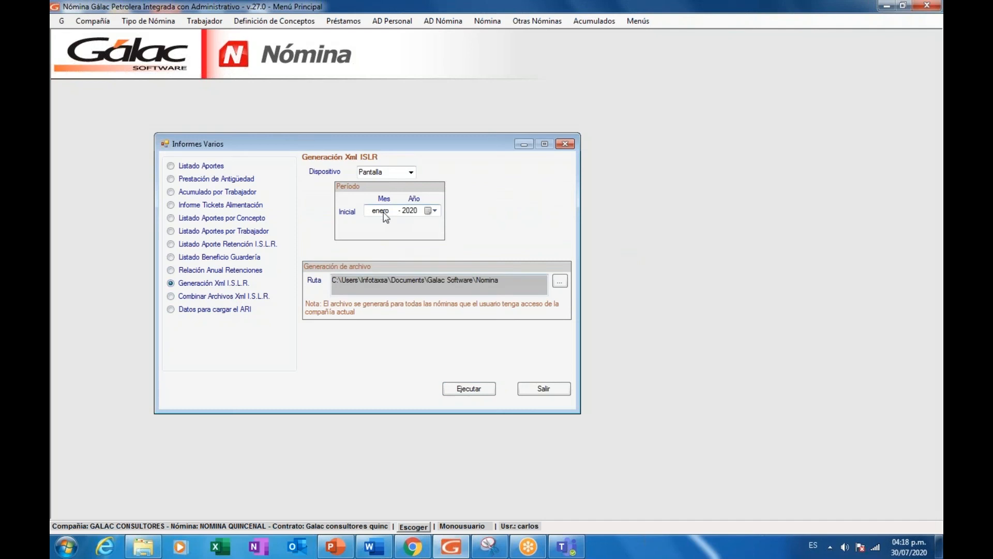
{"action": "left_click", "coordinate": [384, 213]}
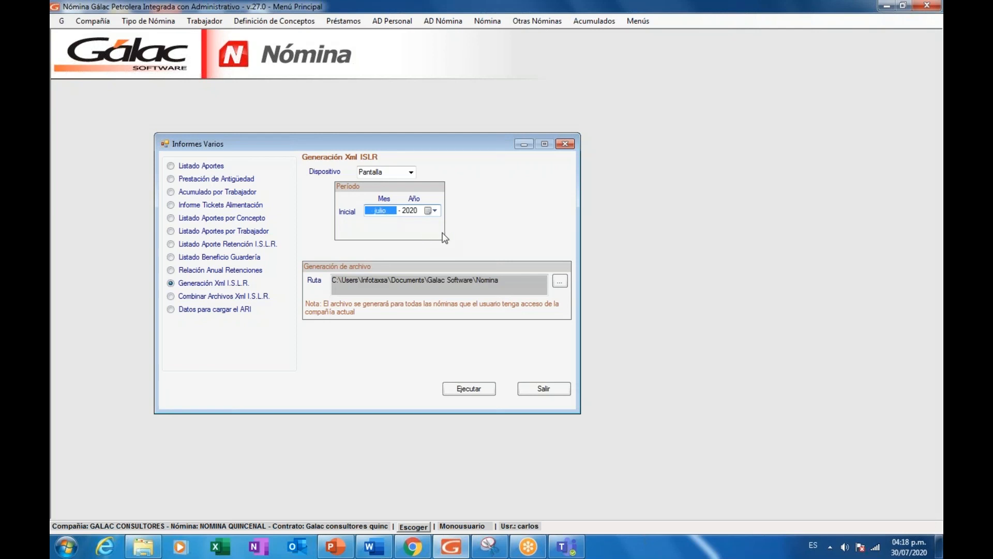
Step: Set the output folder to the Escritorio, generate the ISLR XML file and dismiss the notice
{"action": "left_click", "coordinate": [560, 282]}
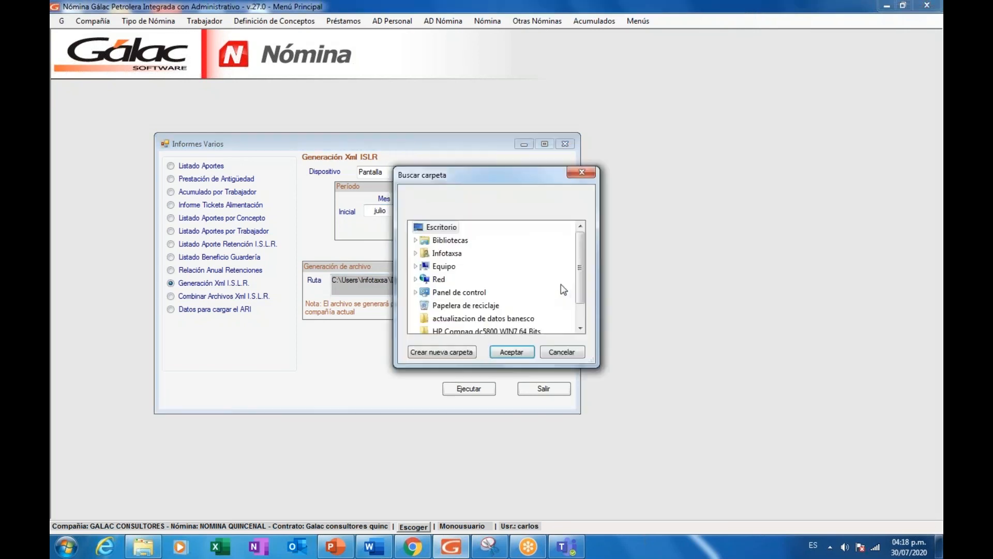
{"action": "left_click", "coordinate": [512, 351]}
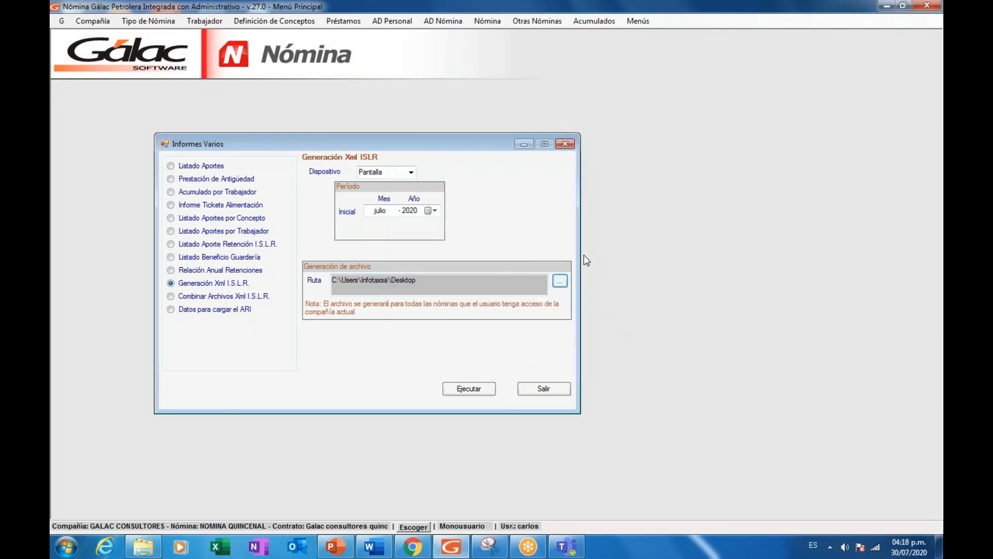
{"action": "left_click", "coordinate": [477, 389]}
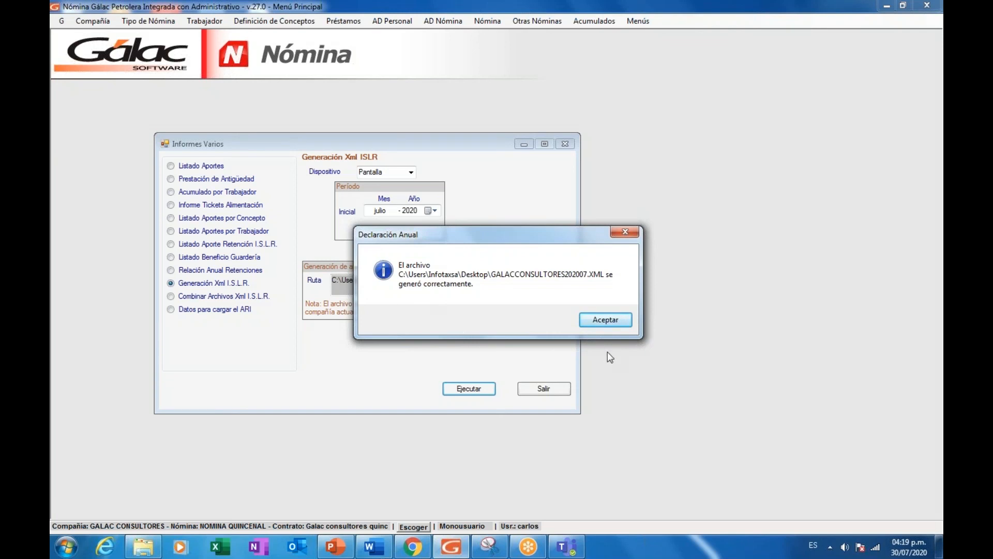
{"action": "left_click", "coordinate": [606, 320]}
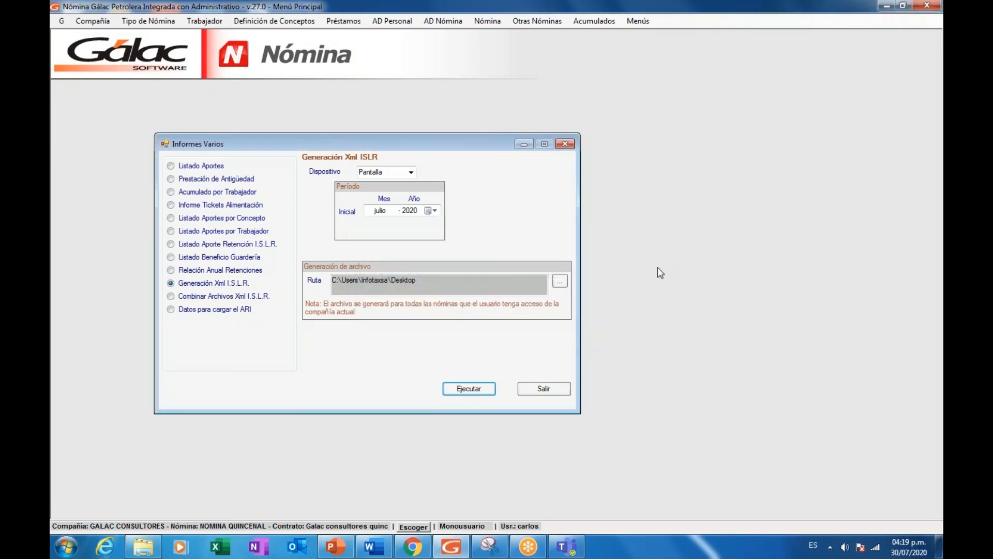
Step: Open the generated GALACCONSULTORES202007 XML from the desktop, examine its retention details, close it and return to Nómina Gálac
{"action": "left_click", "coordinate": [887, 8]}
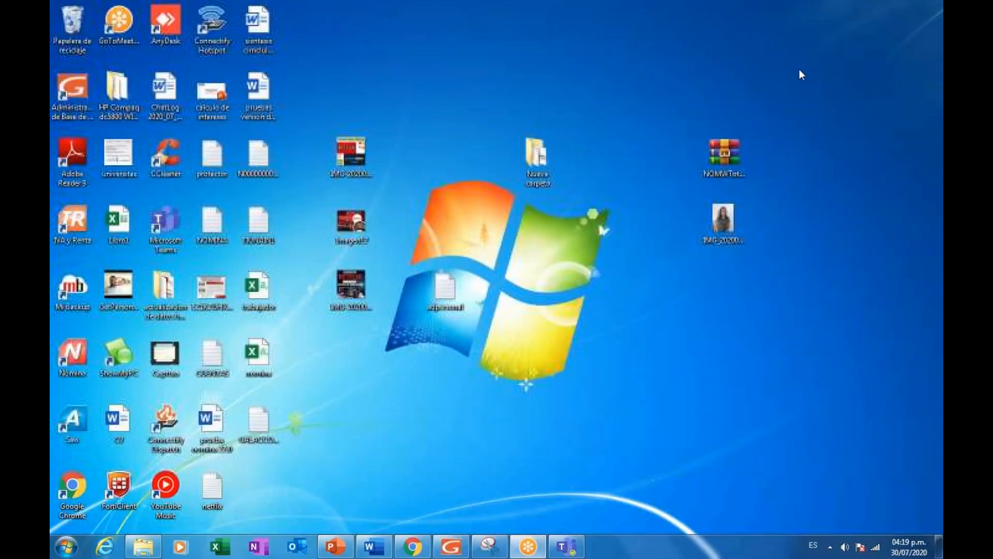
{"action": "left_click", "coordinate": [261, 425]}
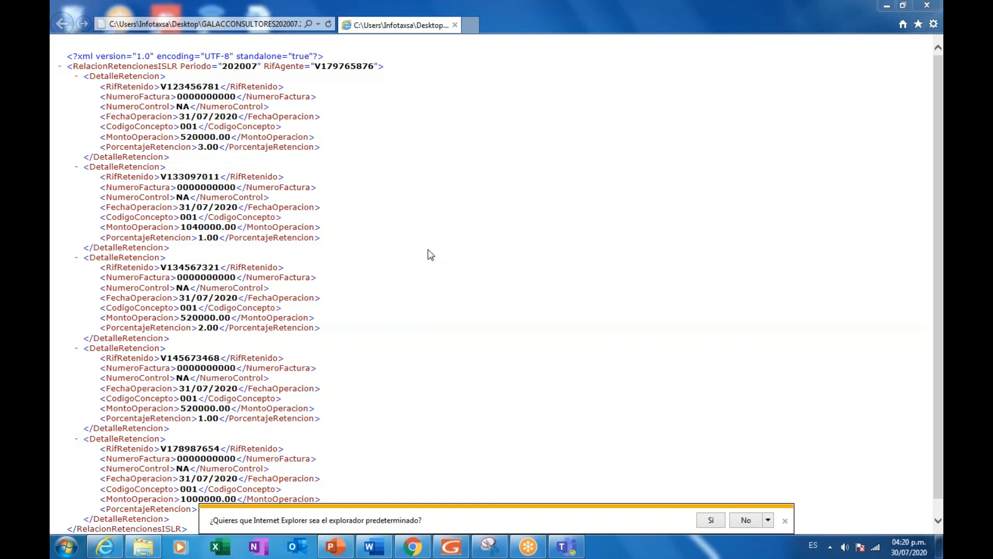
{"action": "left_click", "coordinate": [925, 6]}
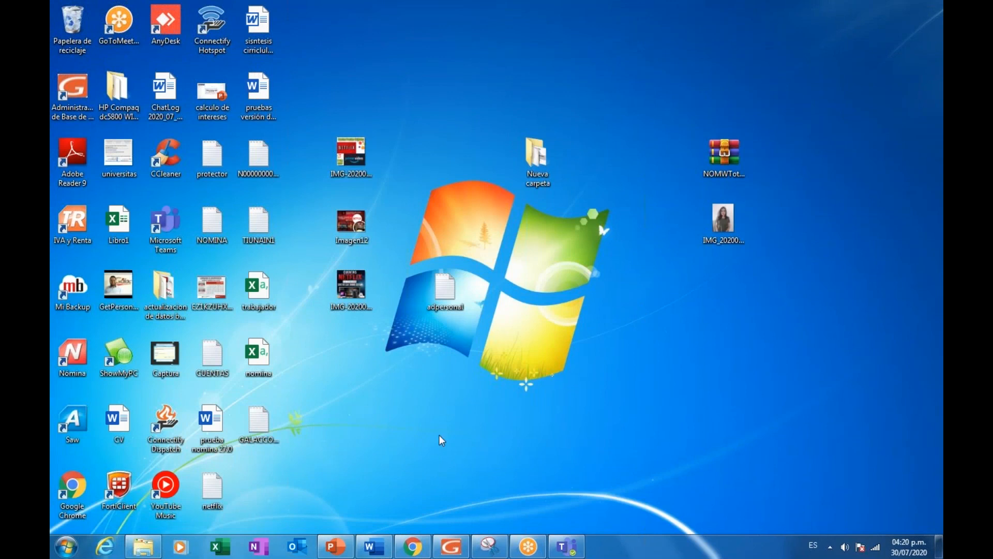
{"action": "left_click", "coordinate": [450, 552]}
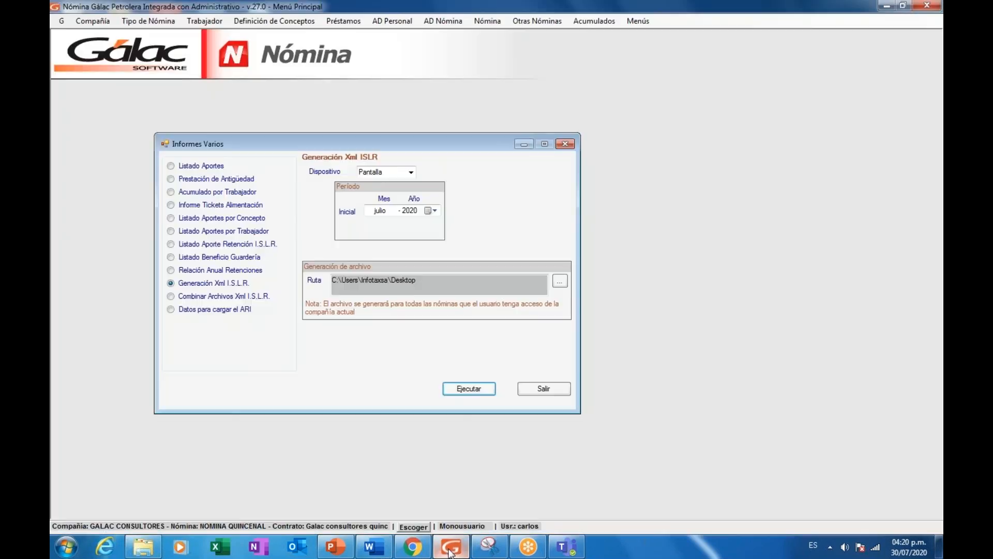
Step: Choose Combinar Archivos Xml I.S.L.R. and select GALACCONSULTORES202007 from the Escritorio as the Nómina Gálac XML file
{"action": "left_click", "coordinate": [225, 298]}
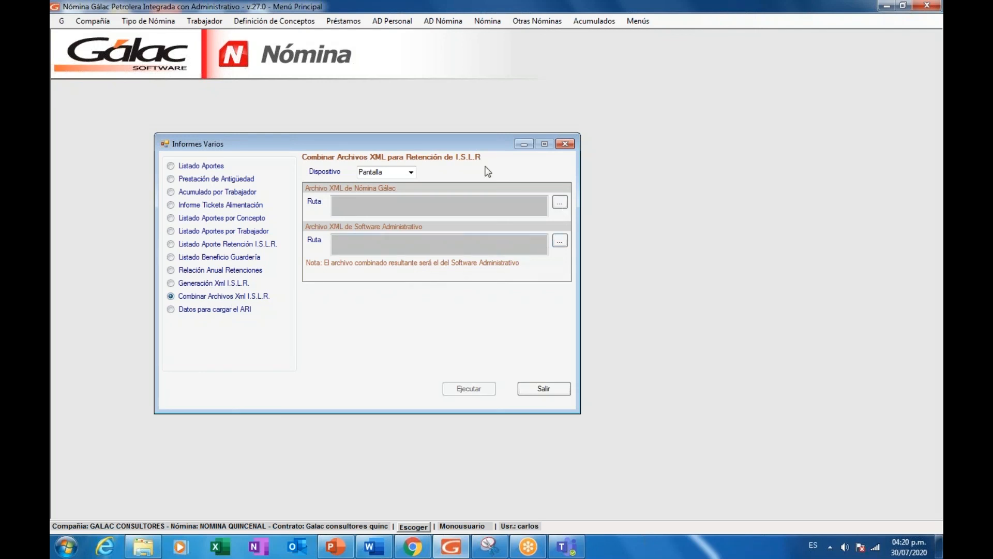
{"action": "left_click", "coordinate": [384, 200]}
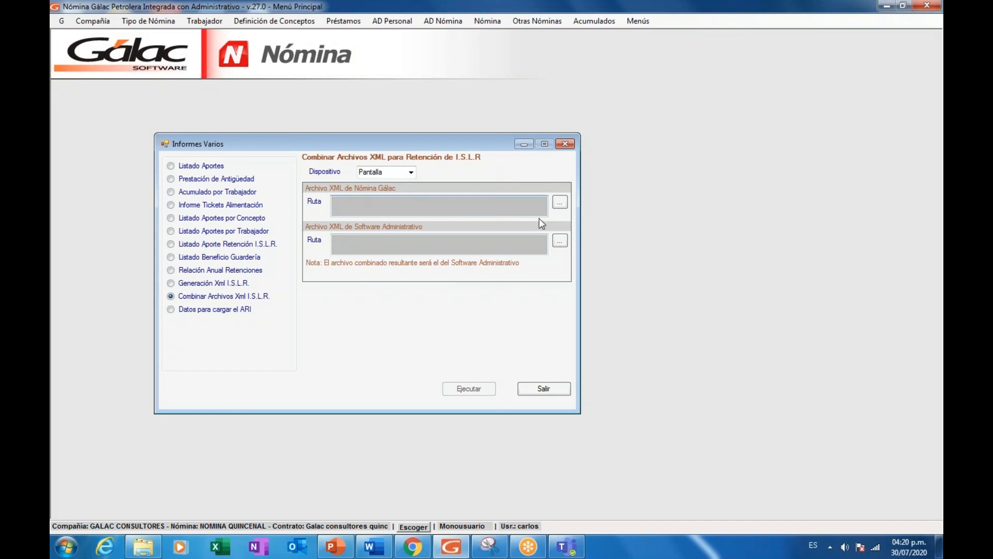
{"action": "left_click", "coordinate": [562, 206]}
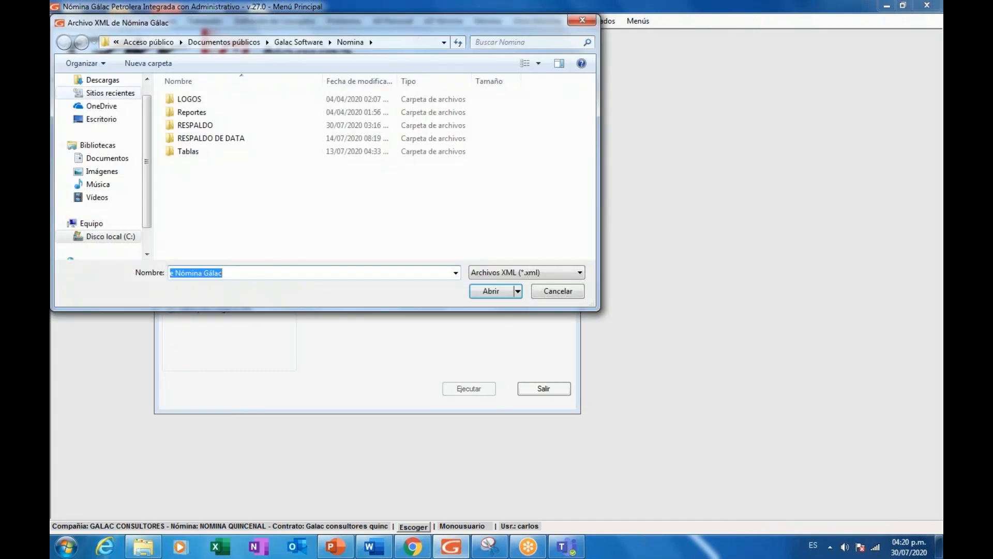
{"action": "left_click", "coordinate": [101, 119]}
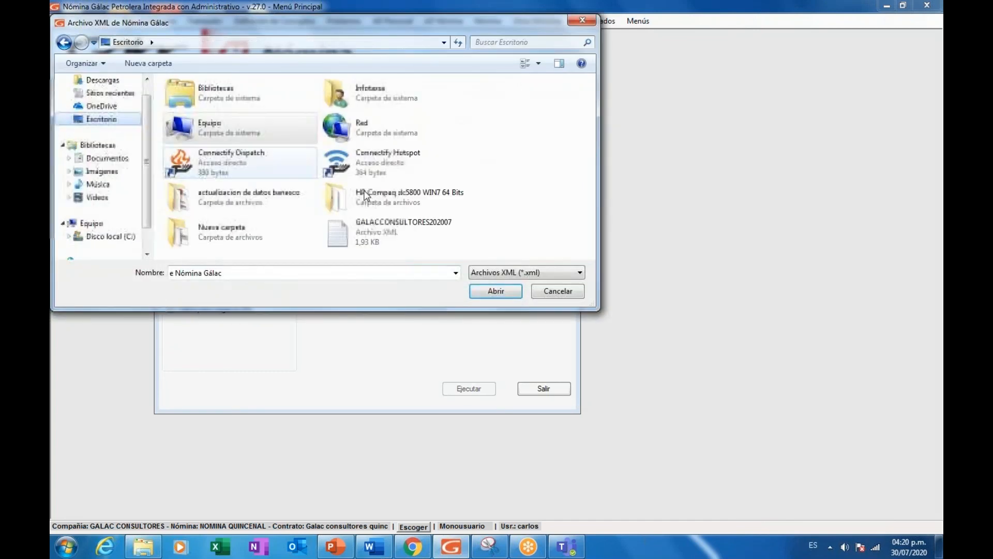
{"action": "left_click", "coordinate": [400, 228]}
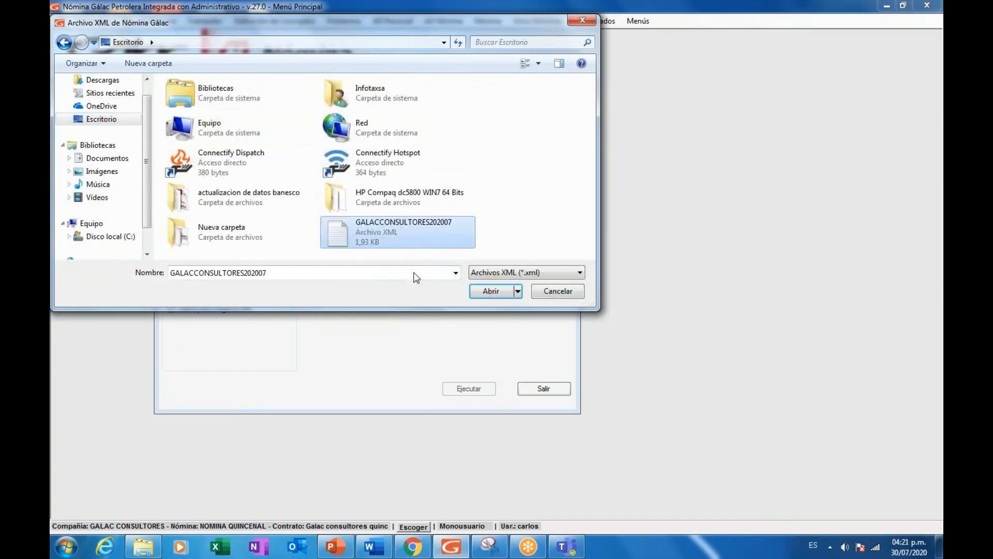
{"action": "left_click", "coordinate": [480, 293]}
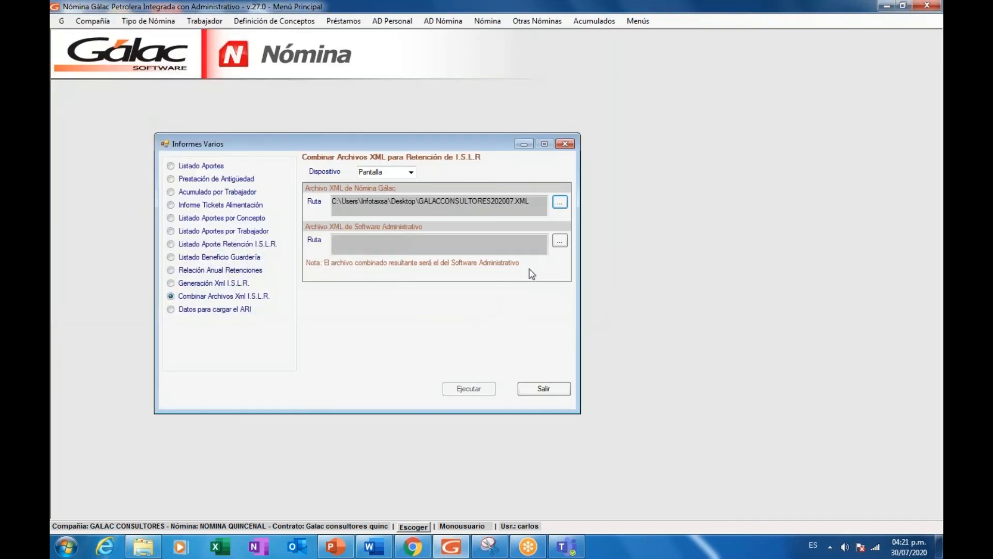
Step: Select SawISLR202005SalariosOtrosCOMERCIALIZADORAOREKA2019CA (1) from Descargas as the Software Administrativo XML, run the combination and dismiss the notice
{"action": "left_click", "coordinate": [360, 240]}
{"action": "left_click", "coordinate": [561, 243]}
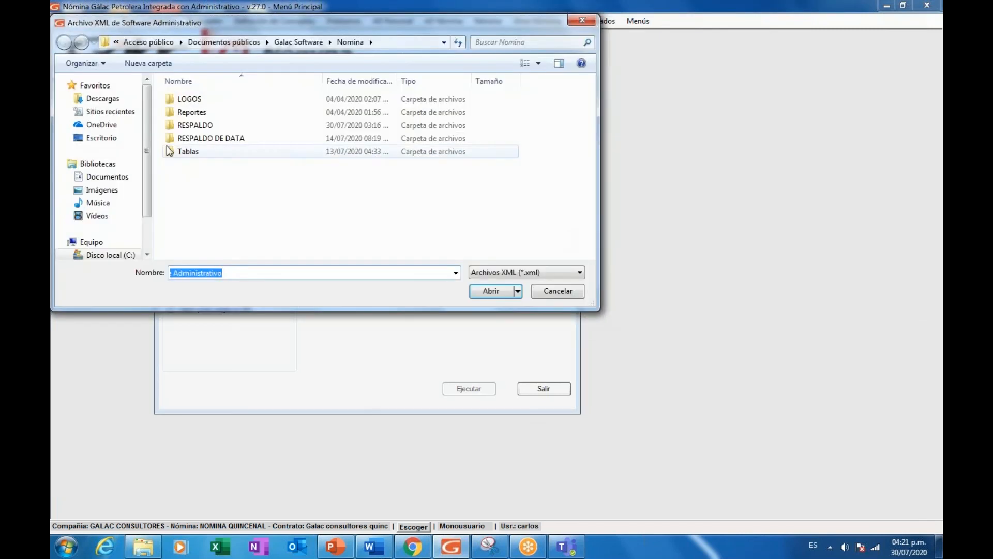
{"action": "left_click", "coordinate": [103, 99]}
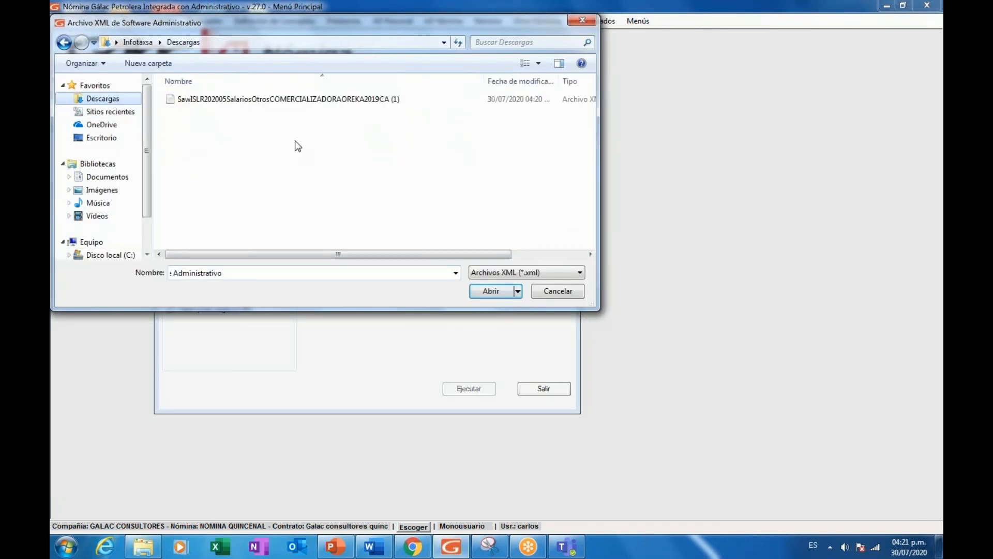
{"action": "left_click", "coordinate": [312, 102]}
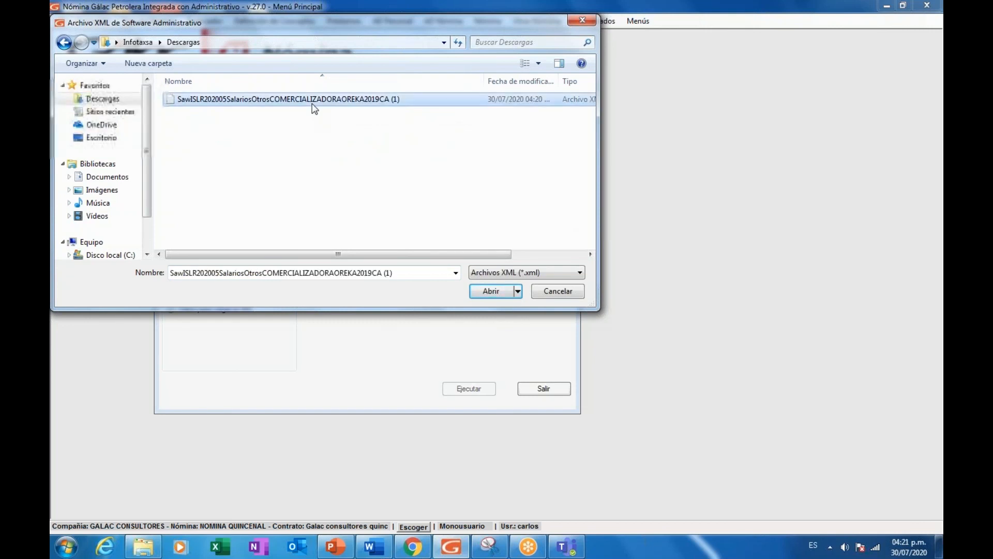
{"action": "left_click", "coordinate": [486, 293]}
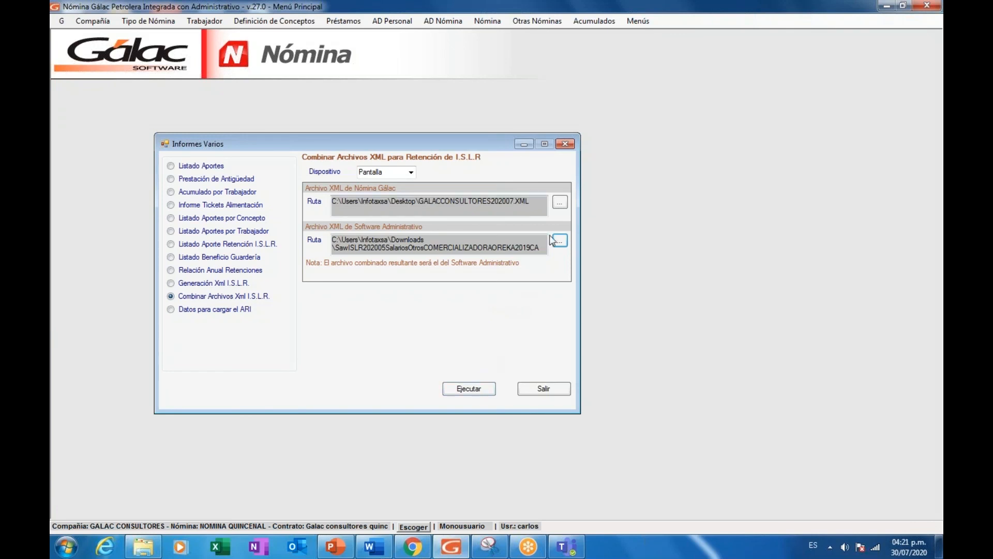
{"action": "left_click", "coordinate": [456, 396]}
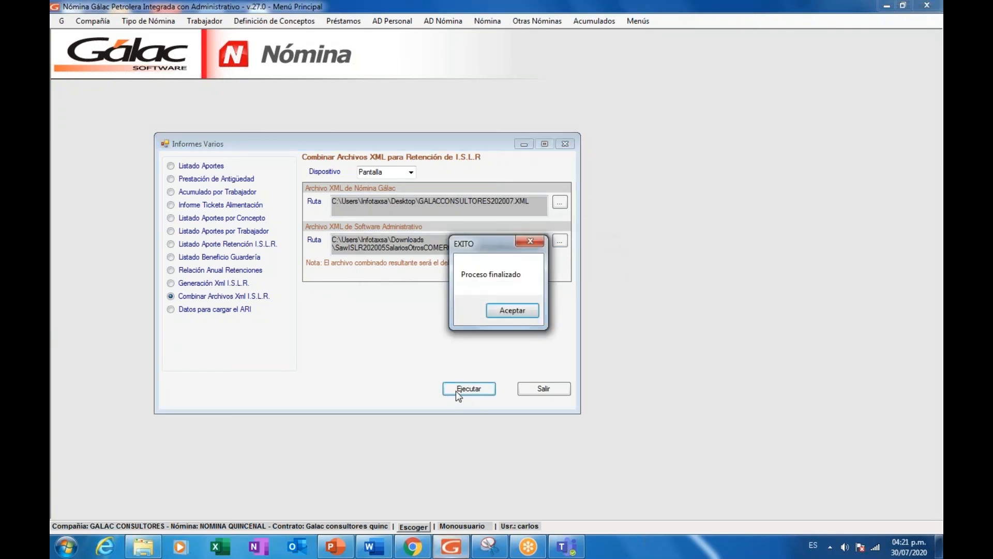
{"action": "left_click", "coordinate": [517, 312]}
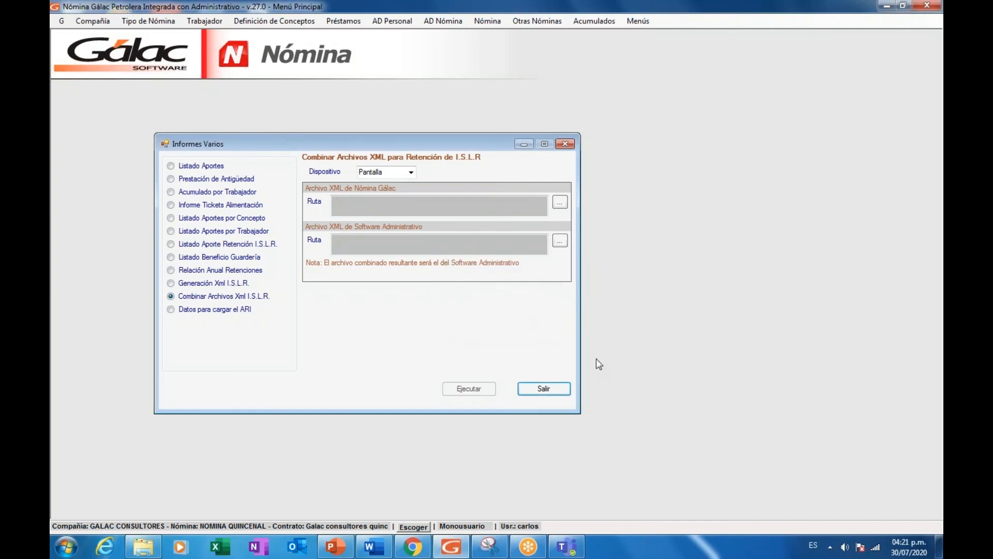
Step: Minimize Nómina Gálac and open GALACCONSULTORES202007 from the desktop to review the payroll retention entries
{"action": "left_click", "coordinate": [887, 7]}
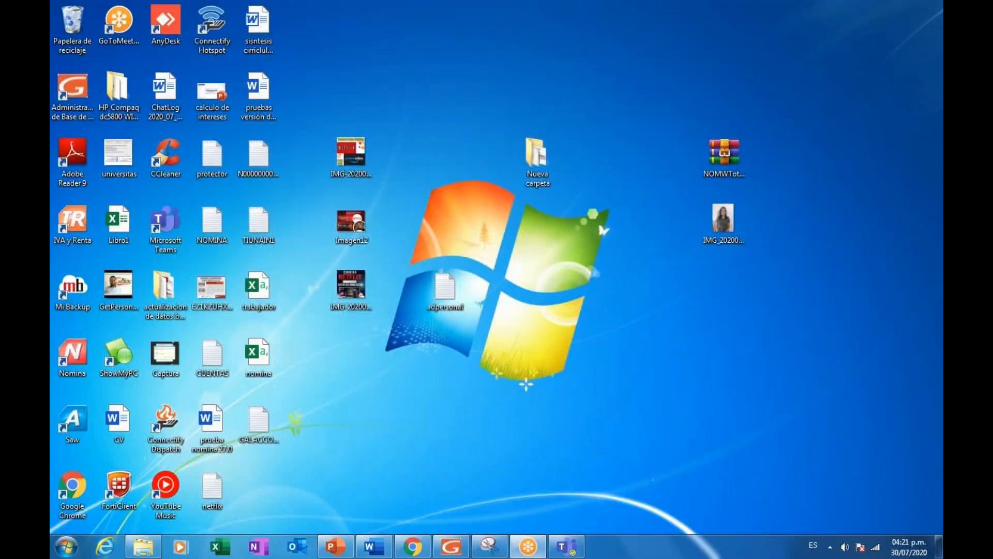
{"action": "double_click", "coordinate": [276, 441]}
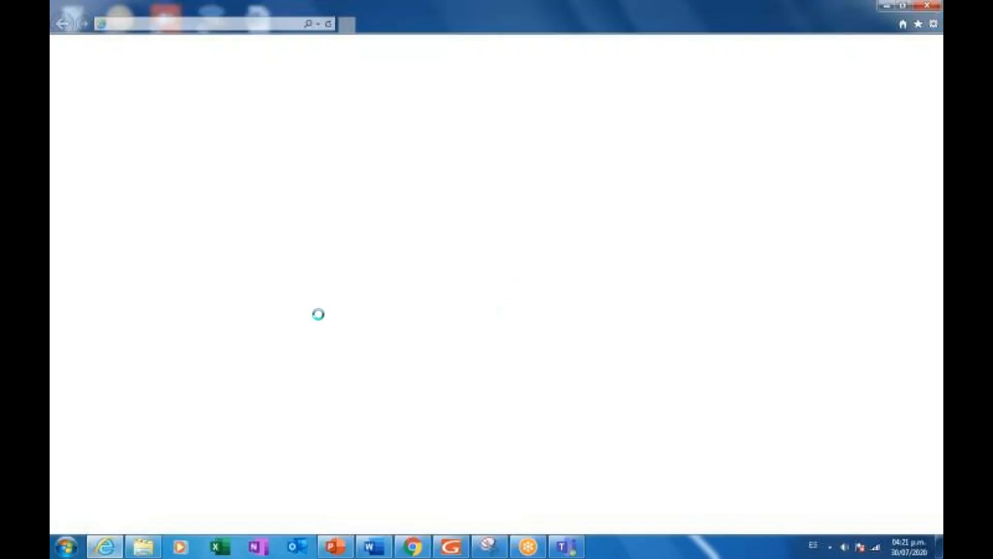
{"action": "scroll", "coordinate": [306, 244], "scroll_direction": "down", "scroll_amount": 1}
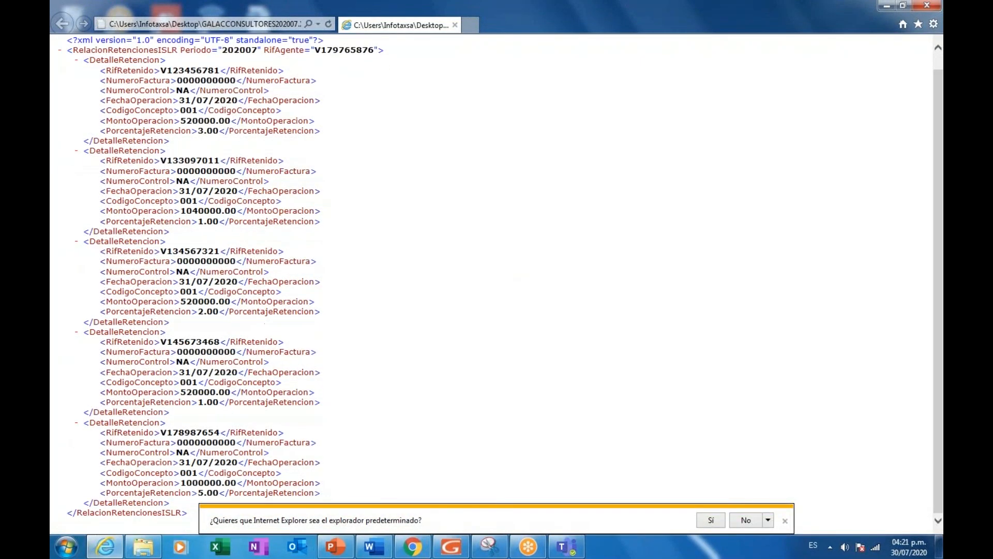
{"action": "scroll", "coordinate": [306, 245], "scroll_direction": "up", "scroll_amount": 1}
{"action": "scroll", "coordinate": [306, 244], "scroll_direction": "down", "scroll_amount": 1}
{"action": "scroll", "coordinate": [307, 244], "scroll_direction": "up", "scroll_amount": 1}
Step: Open the combined SawISLR202005 XML from the Descargas folder, examine its retention entries, and close the browser and folder
{"action": "left_click", "coordinate": [143, 546]}
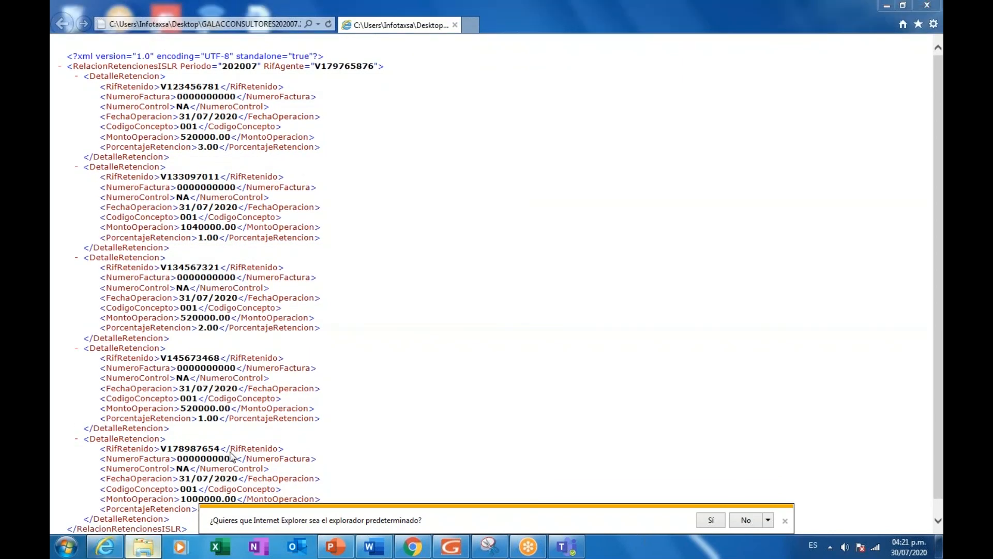
{"action": "double_click", "coordinate": [289, 302]}
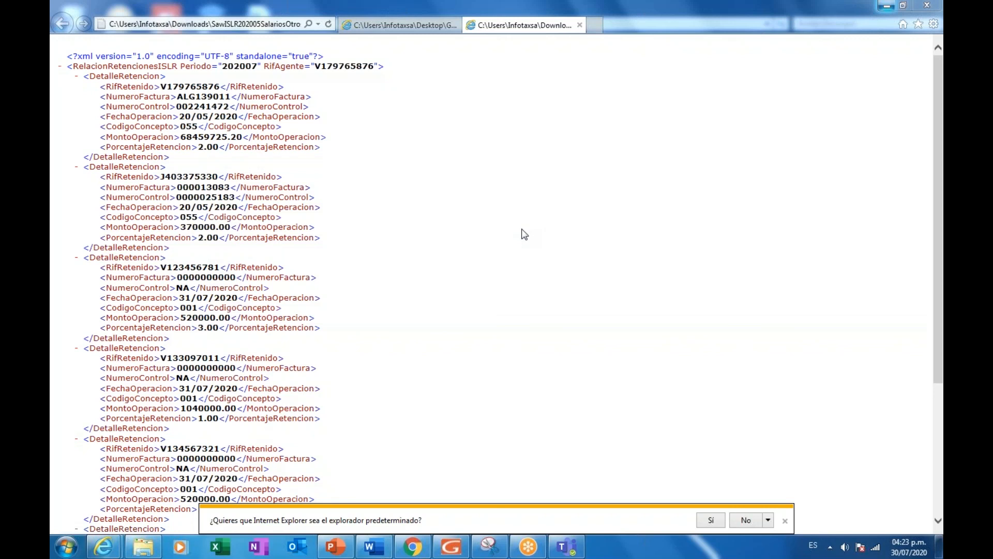
{"action": "left_click", "coordinate": [936, 10]}
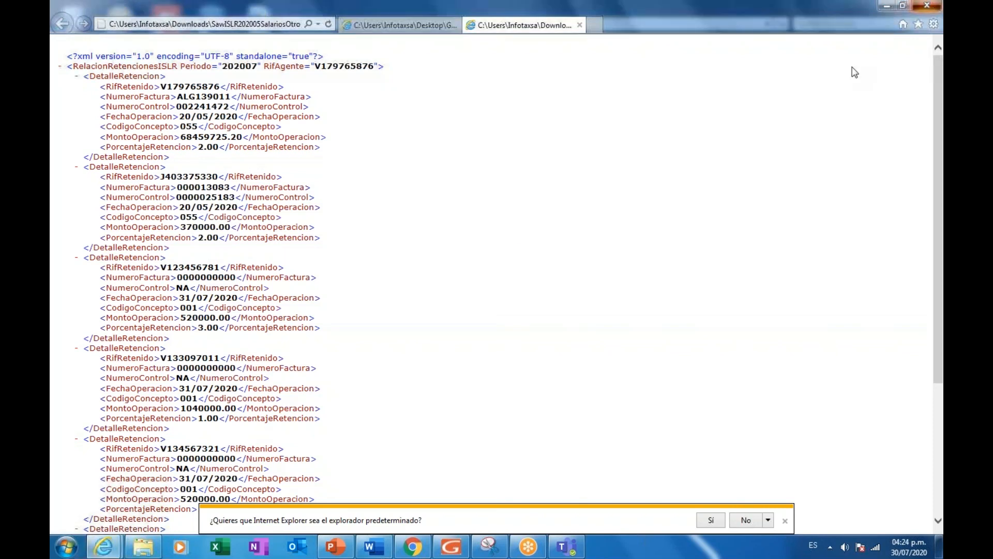
{"action": "left_click", "coordinate": [455, 276]}
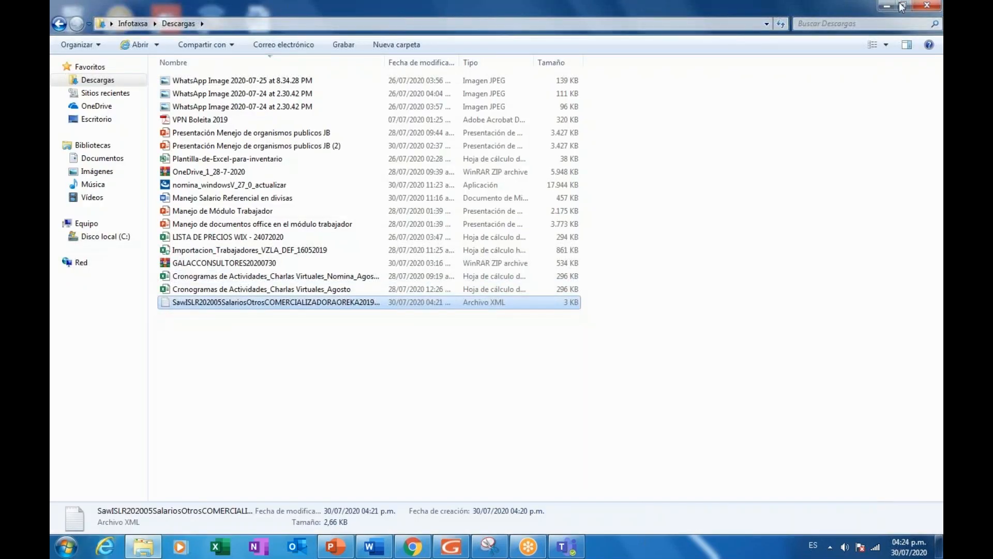
{"action": "left_click", "coordinate": [927, 7]}
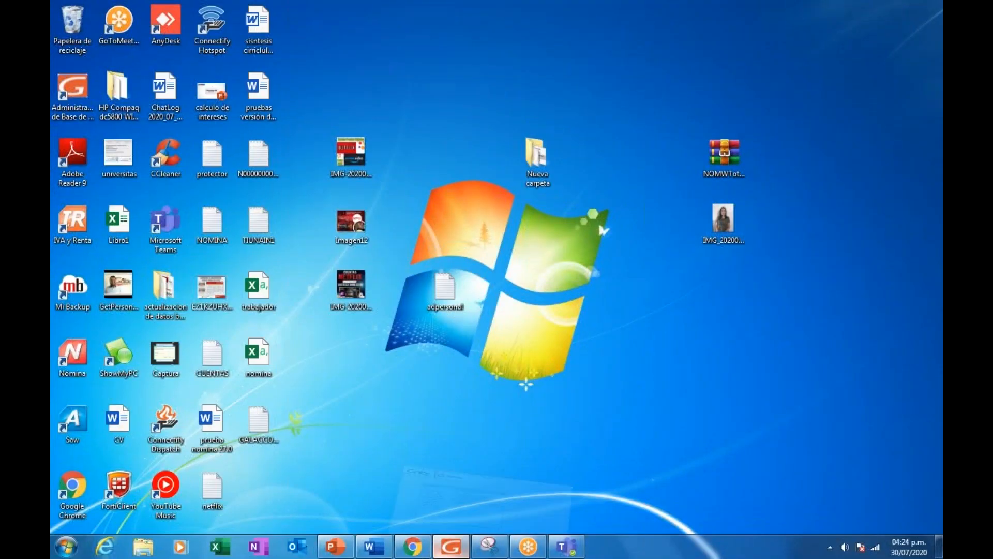
Step: Switch back to Nómina Gálac and close the Informes Varios window
{"action": "left_click", "coordinate": [451, 546]}
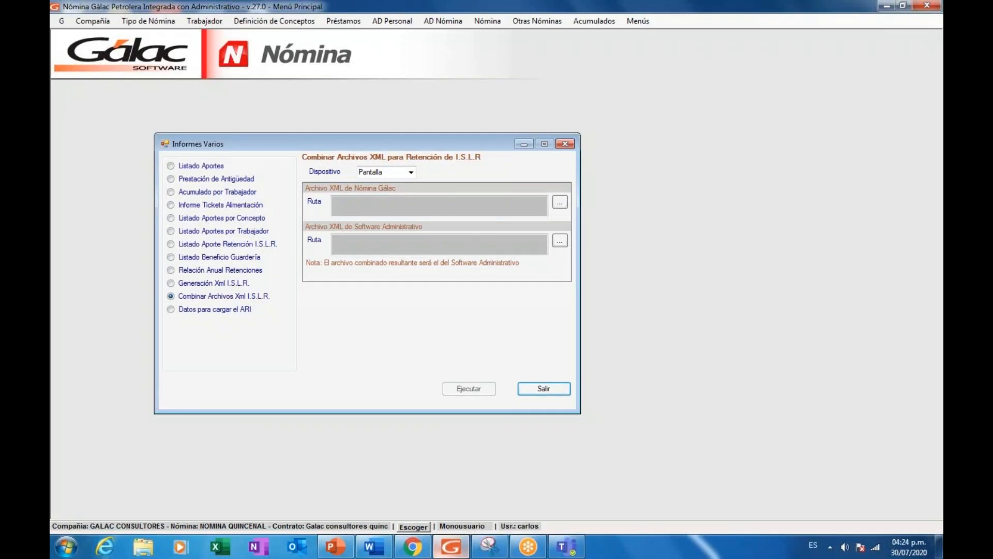
{"action": "left_click", "coordinate": [547, 389]}
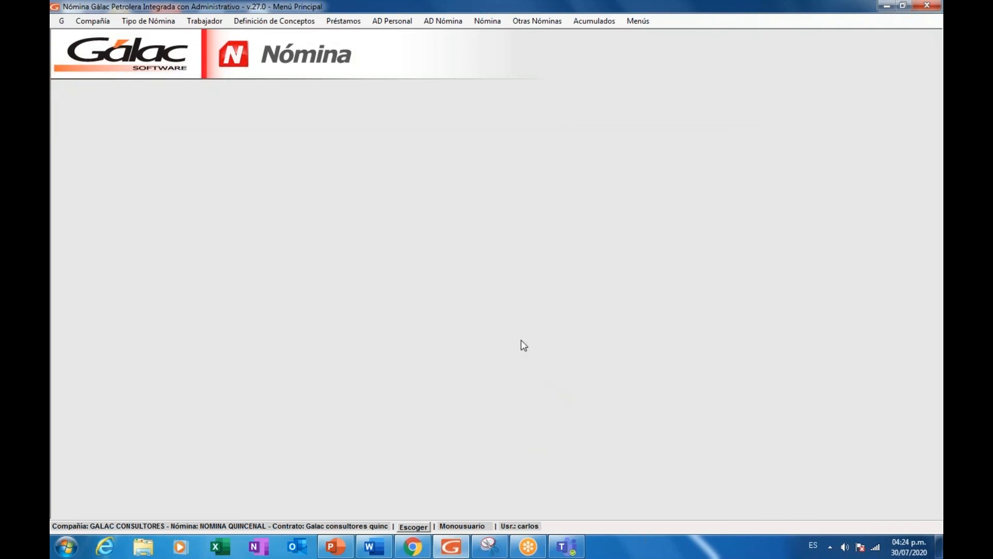
Step: Choose EMPRESA DE CHARLA with NOMINA SALARIO REFERENCIAL as the active company and payroll, and accept the quarterly deposits notice
{"action": "left_click", "coordinate": [416, 527]}
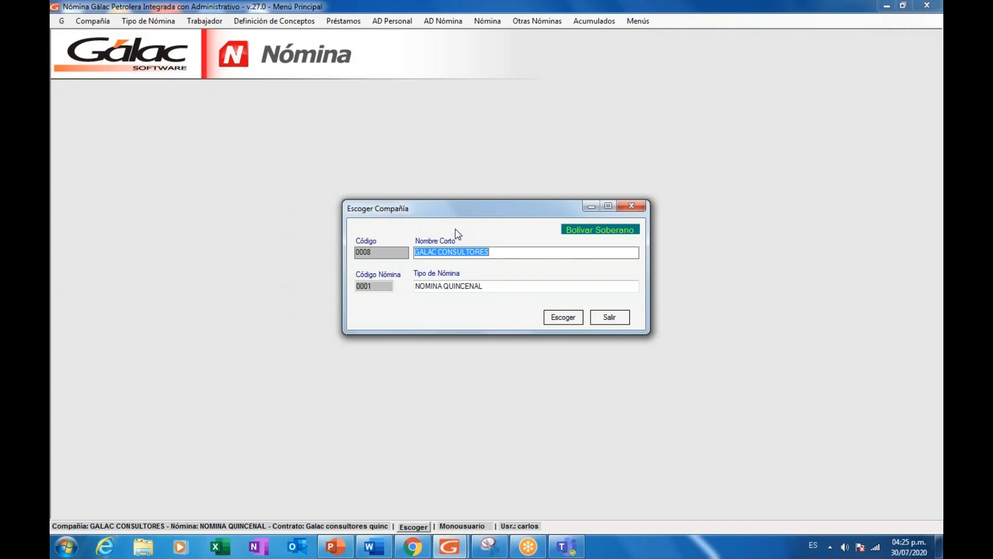
{"action": "key", "text": "Delete"}
{"action": "key", "text": "Return"}
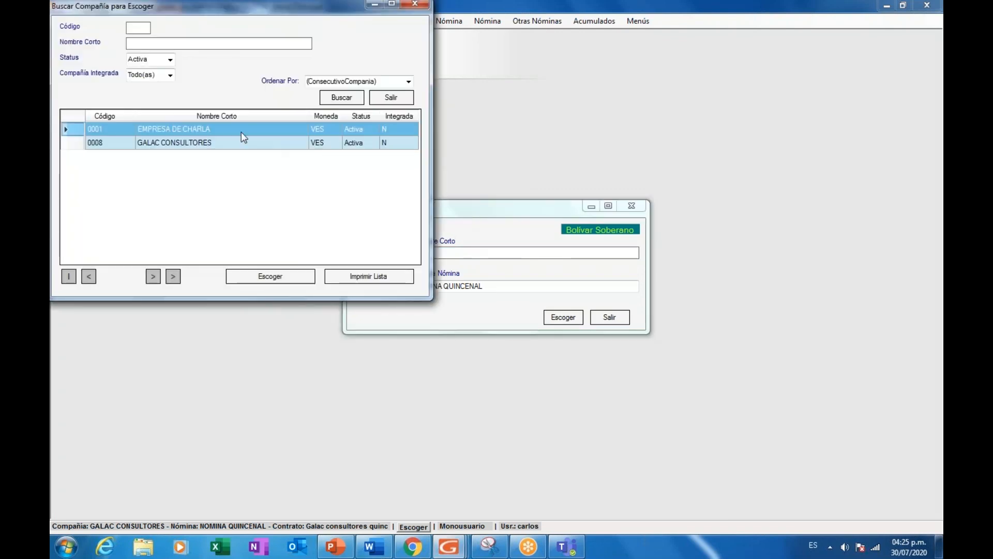
{"action": "double_click", "coordinate": [241, 131]}
{"action": "key", "text": "Tab"}
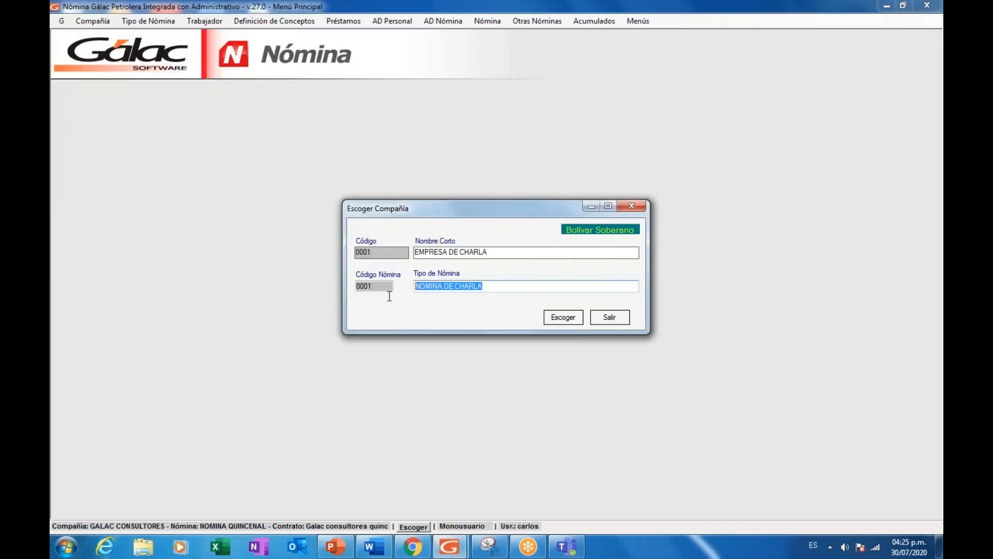
{"action": "key", "text": "Delete"}
{"action": "key", "text": "Return"}
{"action": "double_click", "coordinate": [224, 155]}
{"action": "left_click", "coordinate": [563, 318]}
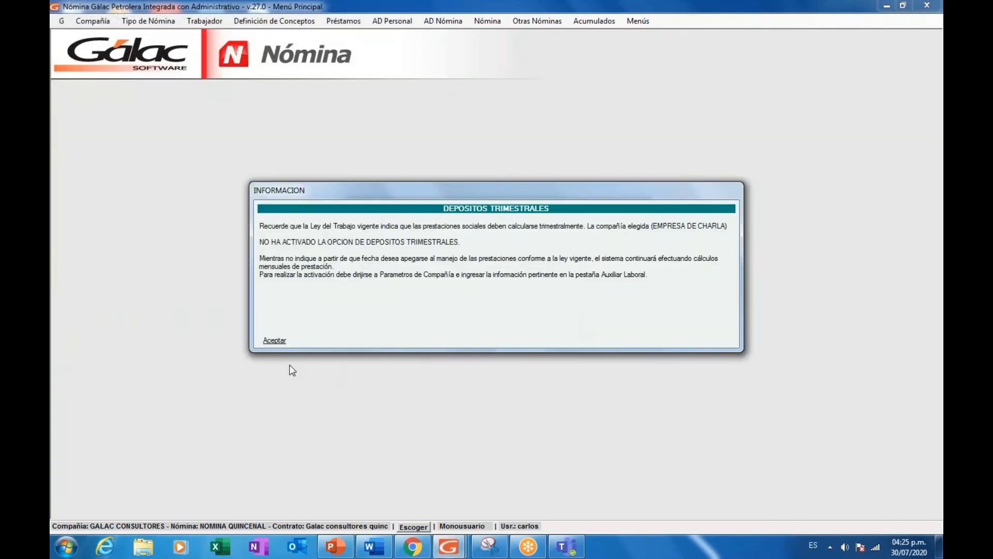
{"action": "left_click", "coordinate": [284, 343]}
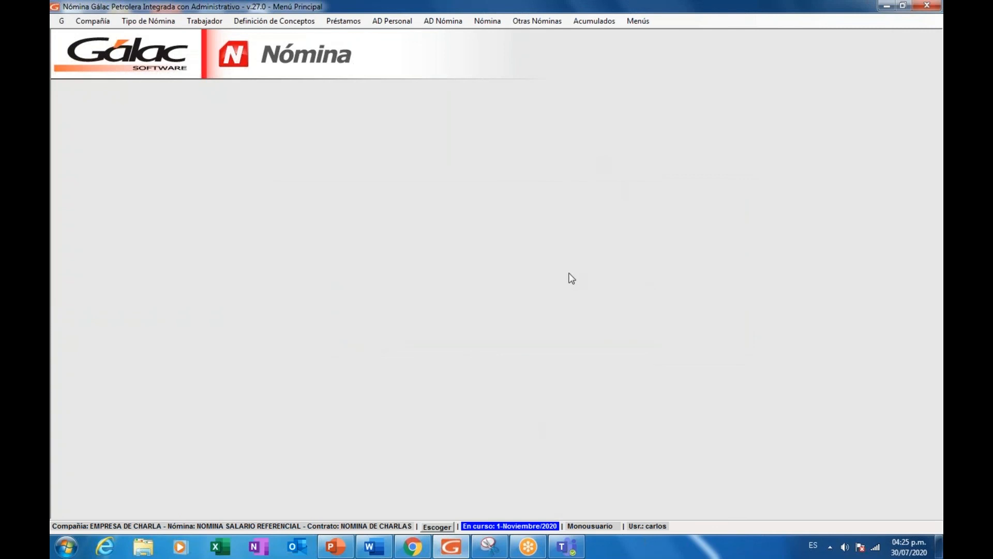
Step: Consult the NOMINA SALARIO REFERENCIAL payroll type and examine its salary reference currency and initial exchange value
{"action": "left_click", "coordinate": [148, 21]}
{"action": "left_click", "coordinate": [155, 46]}
{"action": "left_click", "coordinate": [325, 126]}
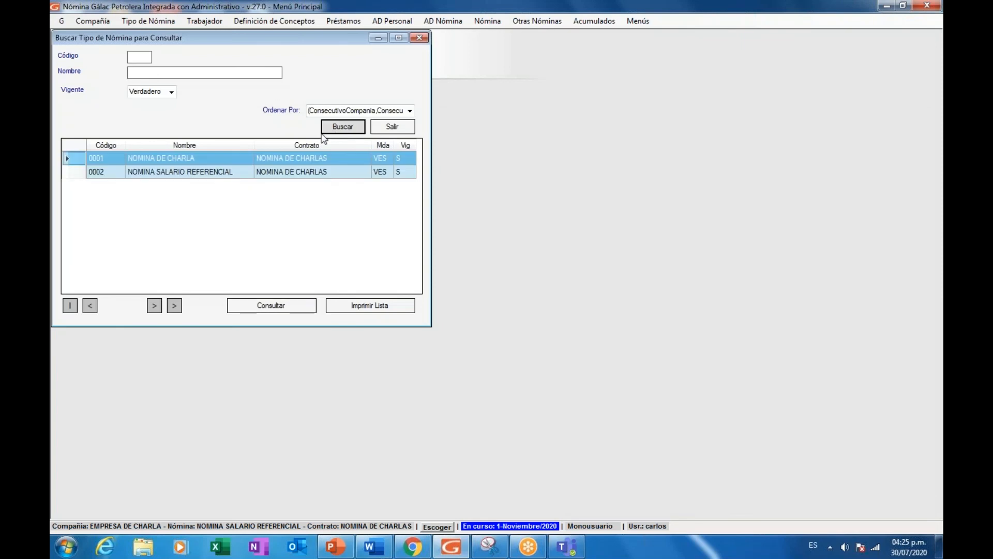
{"action": "left_click", "coordinate": [206, 176]}
{"action": "double_click", "coordinate": [206, 176]}
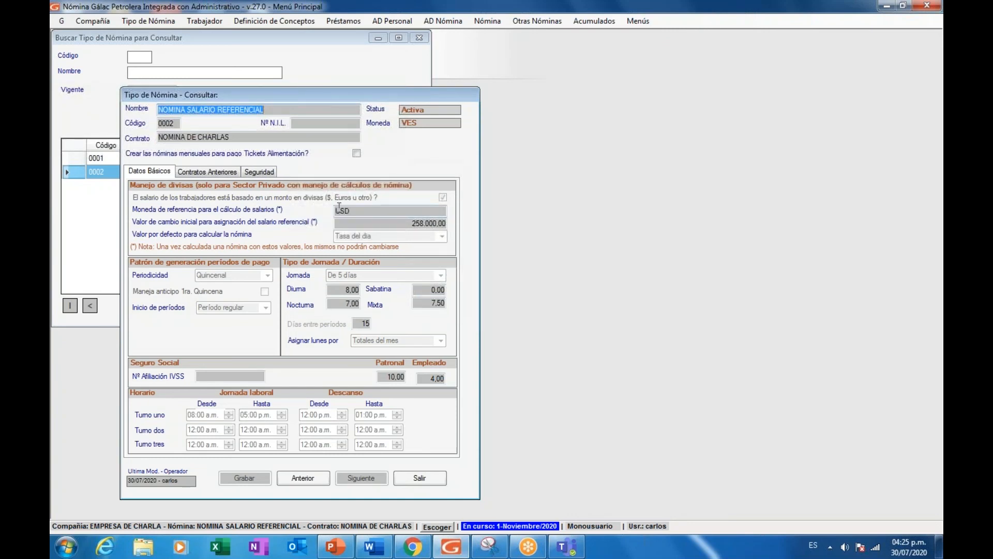
{"action": "left_click_drag", "start_coordinate": [364, 212], "coordinate": [459, 236]}
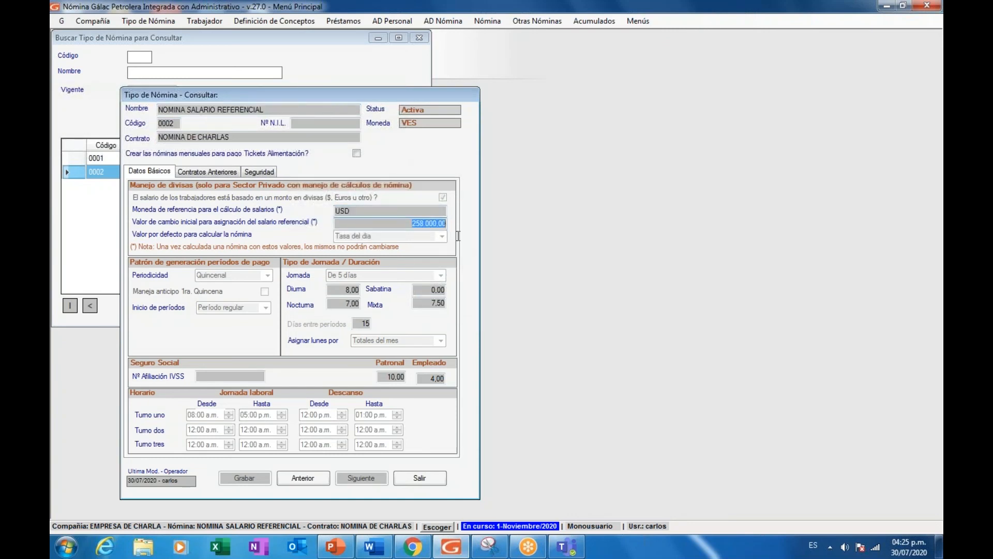
{"action": "left_click", "coordinate": [389, 213]}
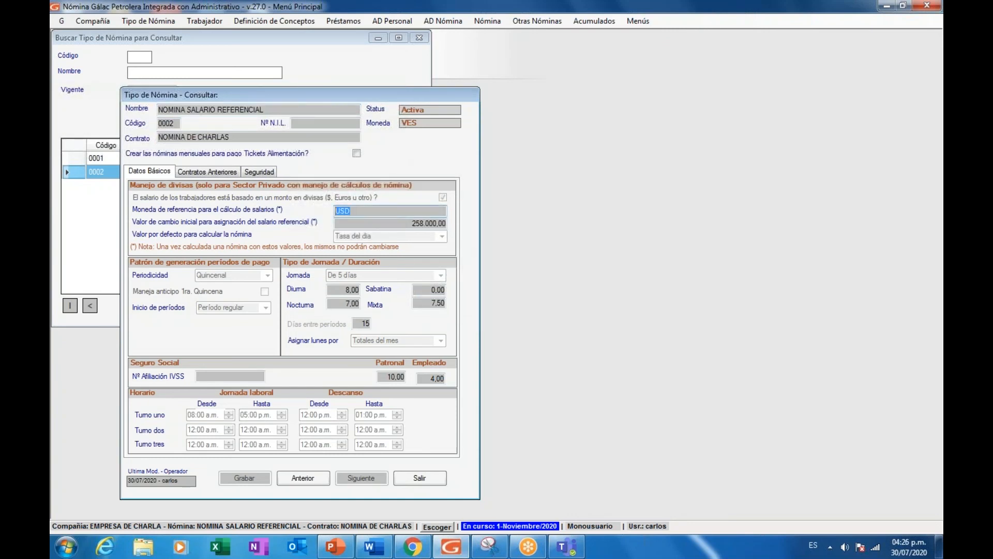
{"action": "left_click_drag", "start_coordinate": [393, 224], "coordinate": [480, 224]}
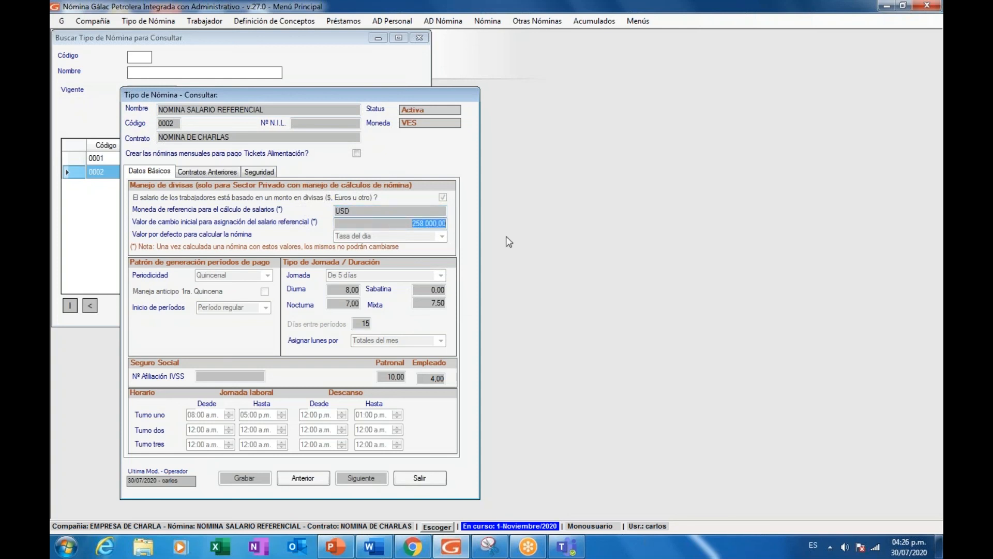
Step: Look up the workers, open the second worker's record for consultation, and place it beside the payroll type record
{"action": "left_click", "coordinate": [212, 23]}
{"action": "left_click", "coordinate": [223, 32]}
{"action": "left_click", "coordinate": [637, 218]}
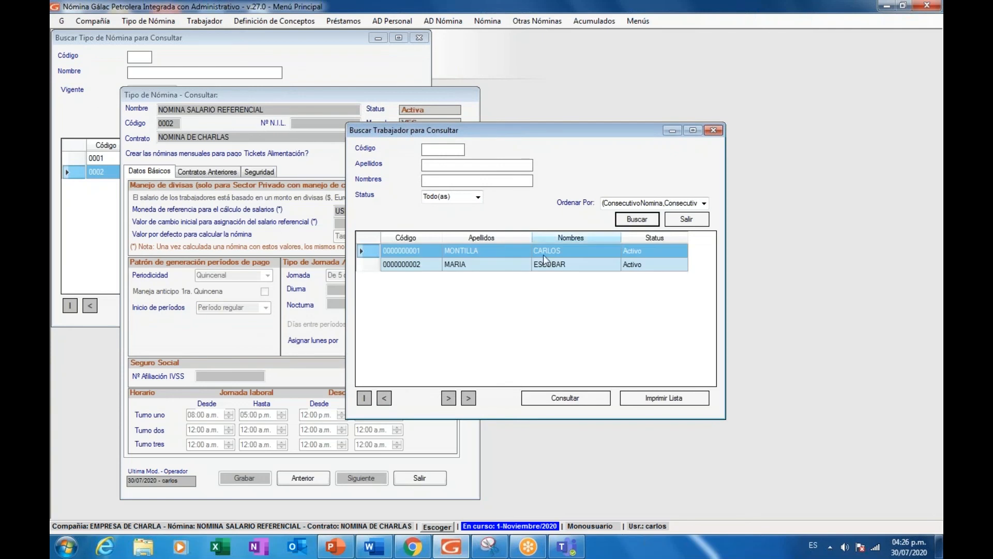
{"action": "left_click", "coordinate": [500, 264]}
{"action": "double_click", "coordinate": [498, 266]}
{"action": "left_click", "coordinate": [672, 130]}
{"action": "left_click_drag", "start_coordinate": [381, 41], "coordinate": [638, 101]}
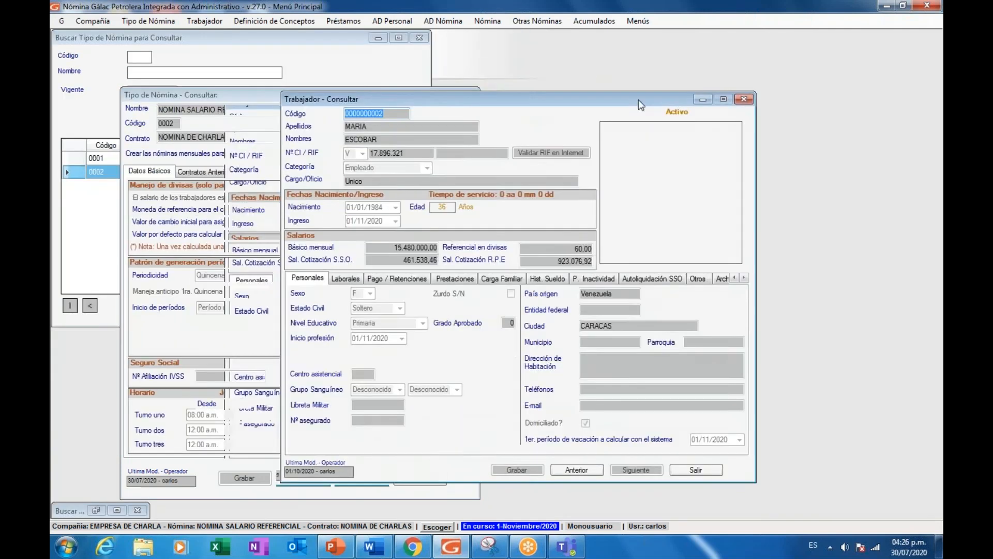
{"action": "left_click_drag", "start_coordinate": [530, 97], "coordinate": [693, 108]}
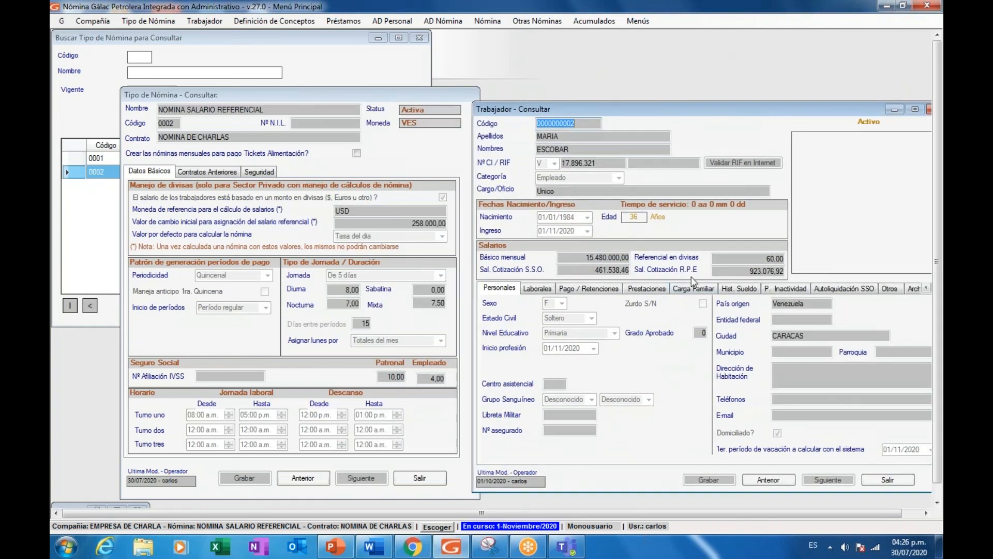
Step: Examine the worker's foreign-currency reference salary and basic monthly salary in the Salarios section
{"action": "left_click_drag", "start_coordinate": [728, 261], "coordinate": [826, 276]}
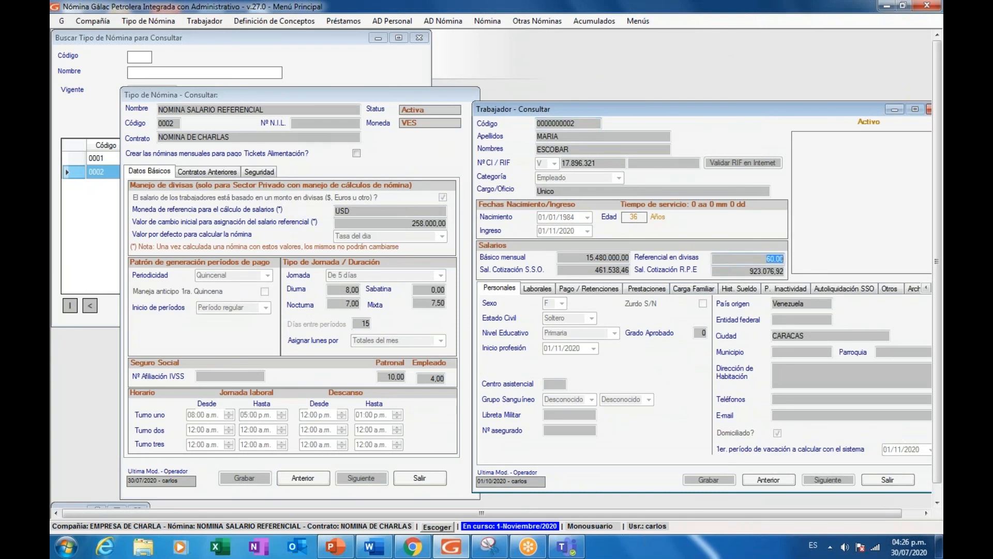
{"action": "left_click_drag", "start_coordinate": [764, 260], "coordinate": [786, 263]}
{"action": "key", "text": "shift+Tab"}
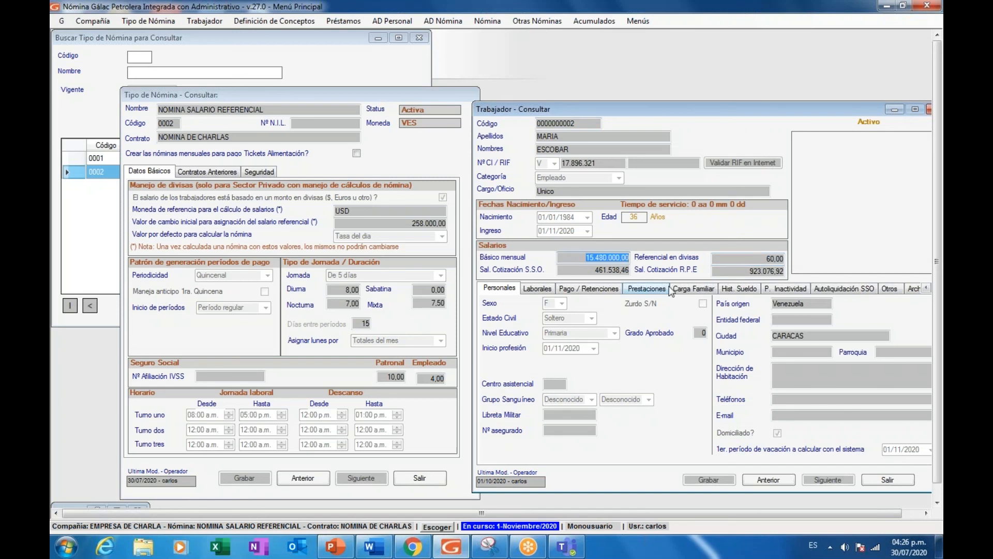
{"action": "mouse_move", "coordinate": [533, 553]}
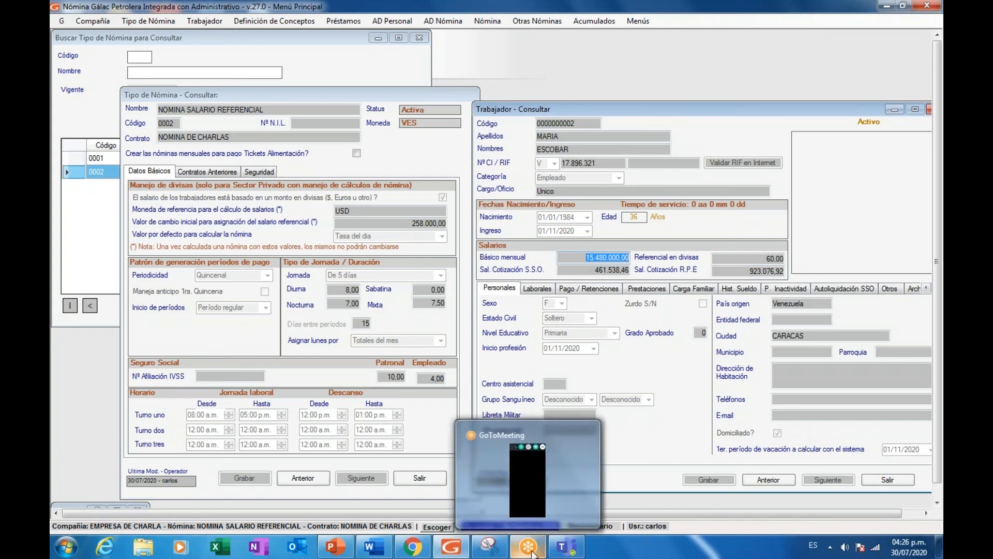
{"action": "left_click", "coordinate": [687, 24]}
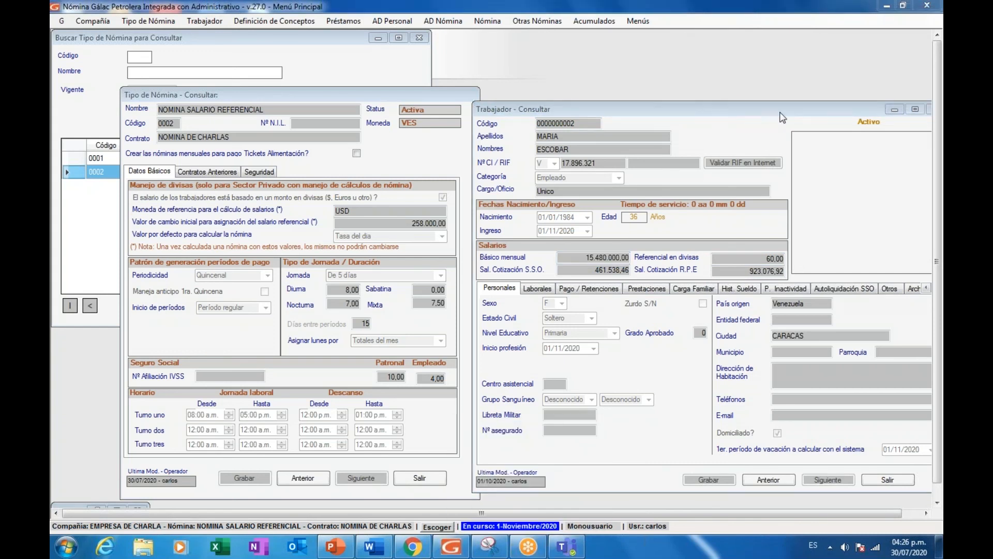